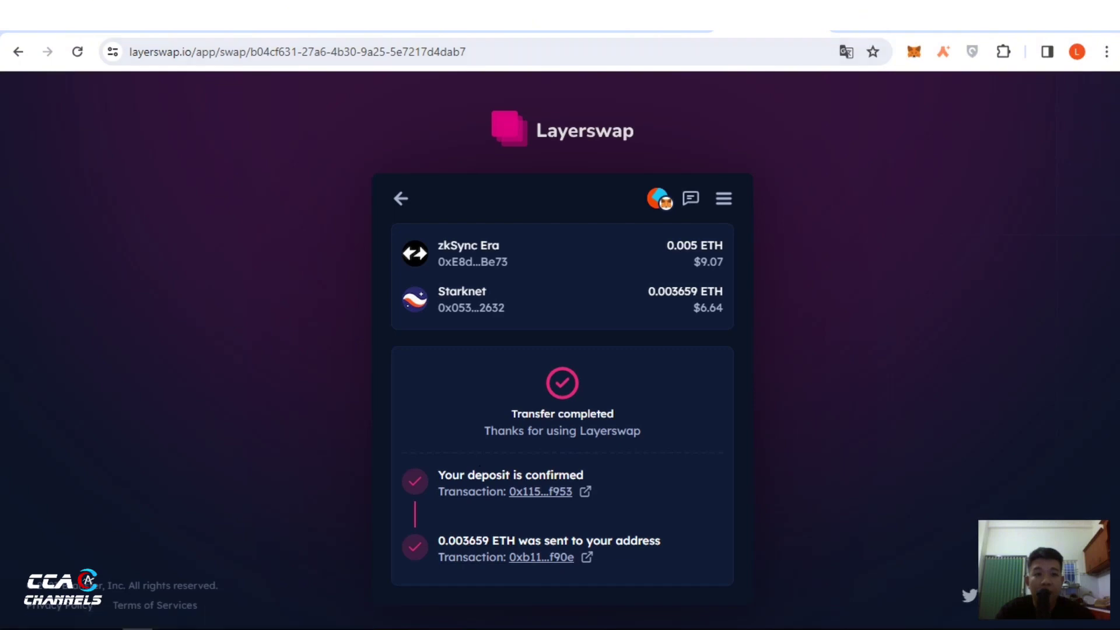
# - Open the Element - Gemstone Quest from the Hi, Starks quests and start its Gemstone quiz
pyautogui.click(883, 18)
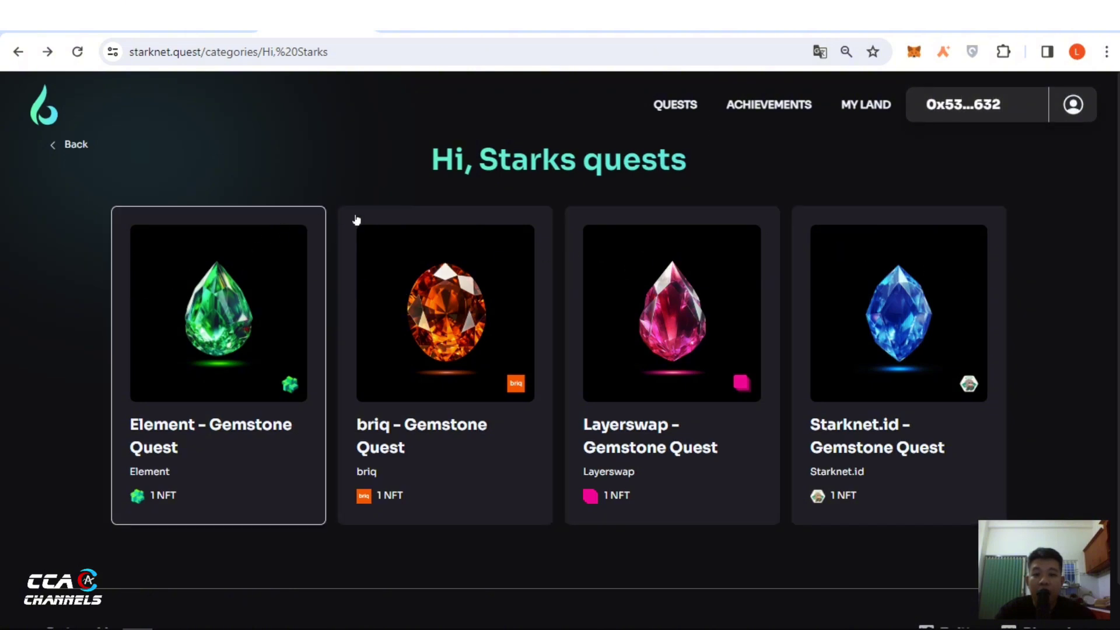
pyautogui.click(203, 317)
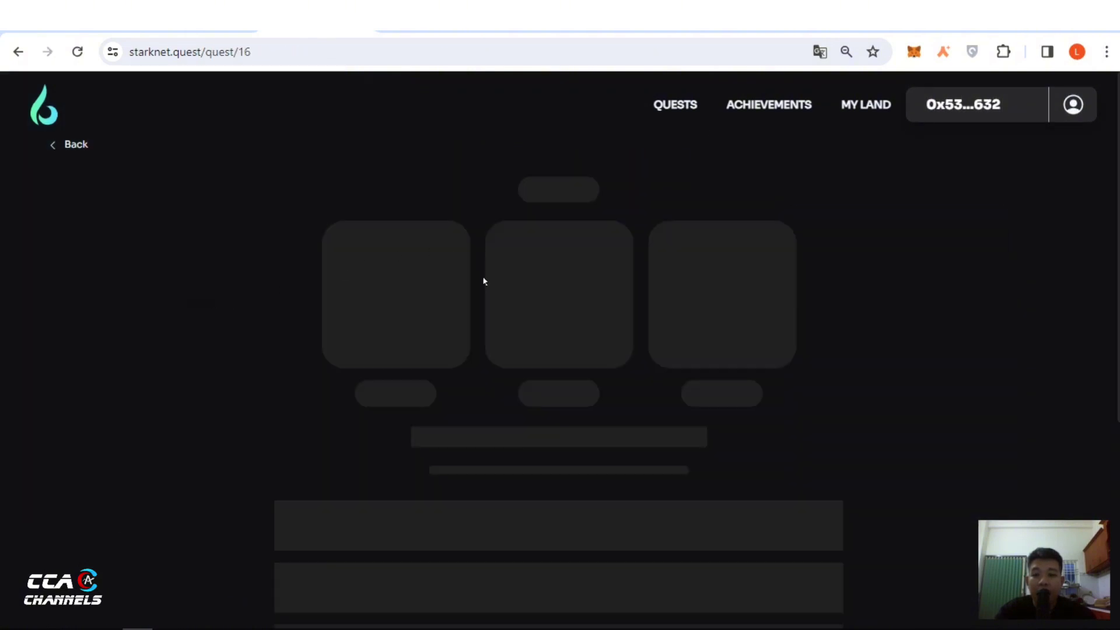
pyautogui.scroll(-5, 942, 344)
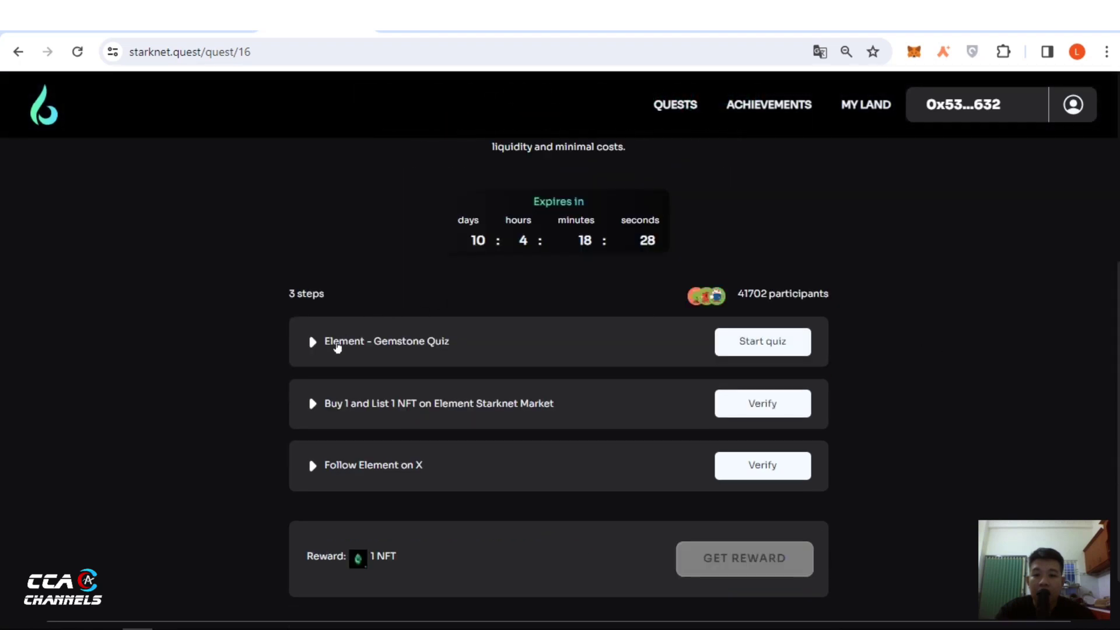
pyautogui.click(762, 343)
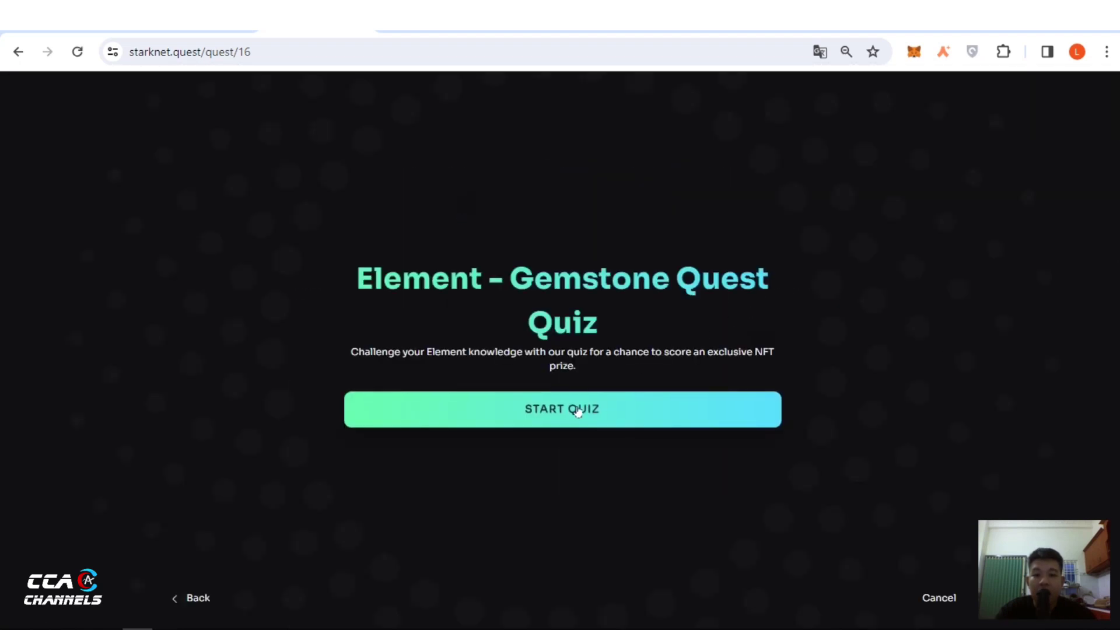
pyautogui.click(549, 409)
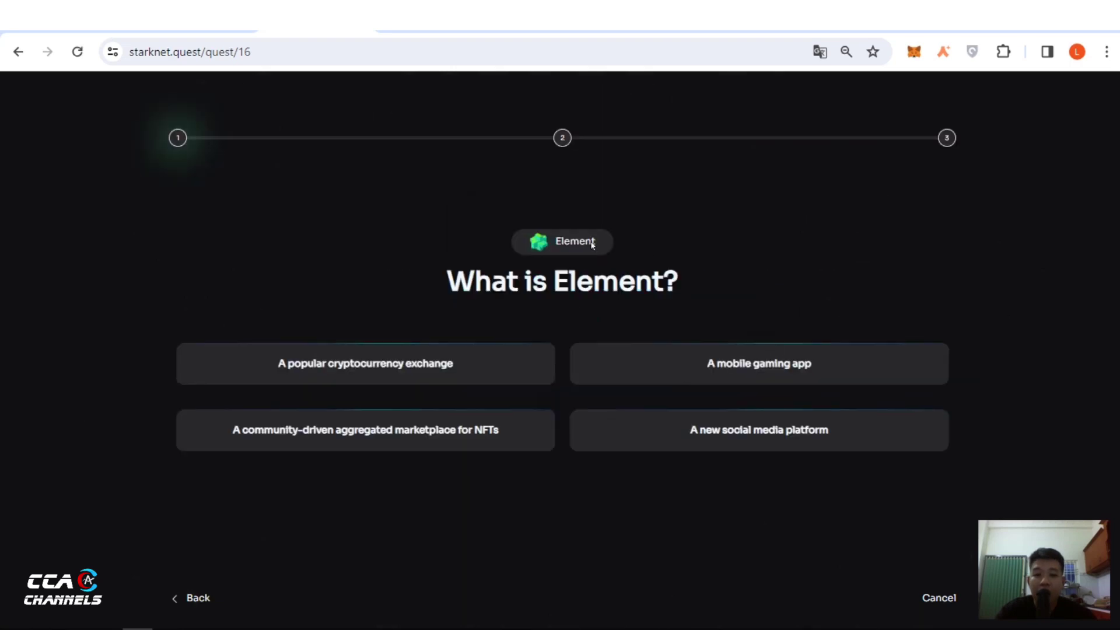
# - Look up the quiz answers in the CCA Channels post and answer "What is Element?" with "A community-driven aggregated marketplace for NFTs"
pyautogui.hotkey('ctrl', 'Tab')
pyautogui.scroll(3, 532, 255)
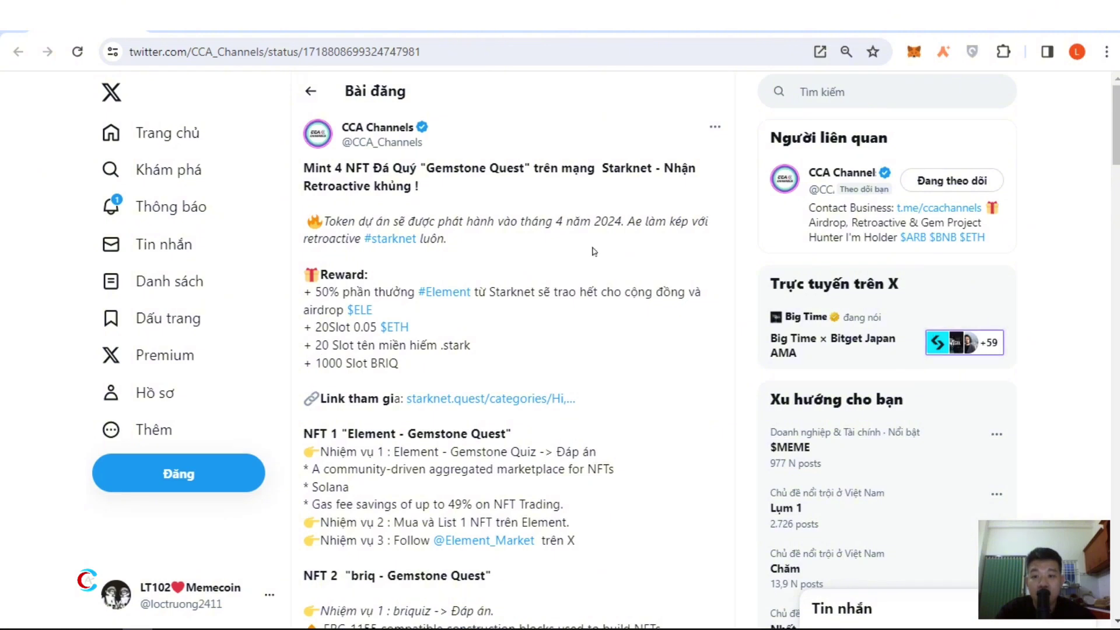
pyautogui.scroll(-4, 325, 228)
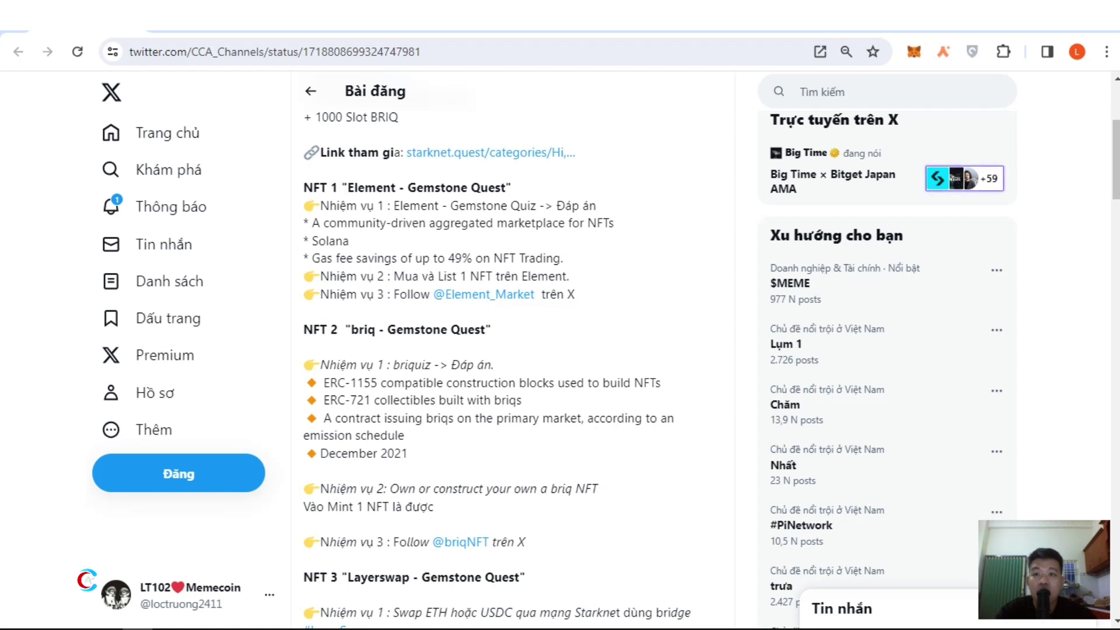
pyautogui.hotkey('ctrl', 'Tab')
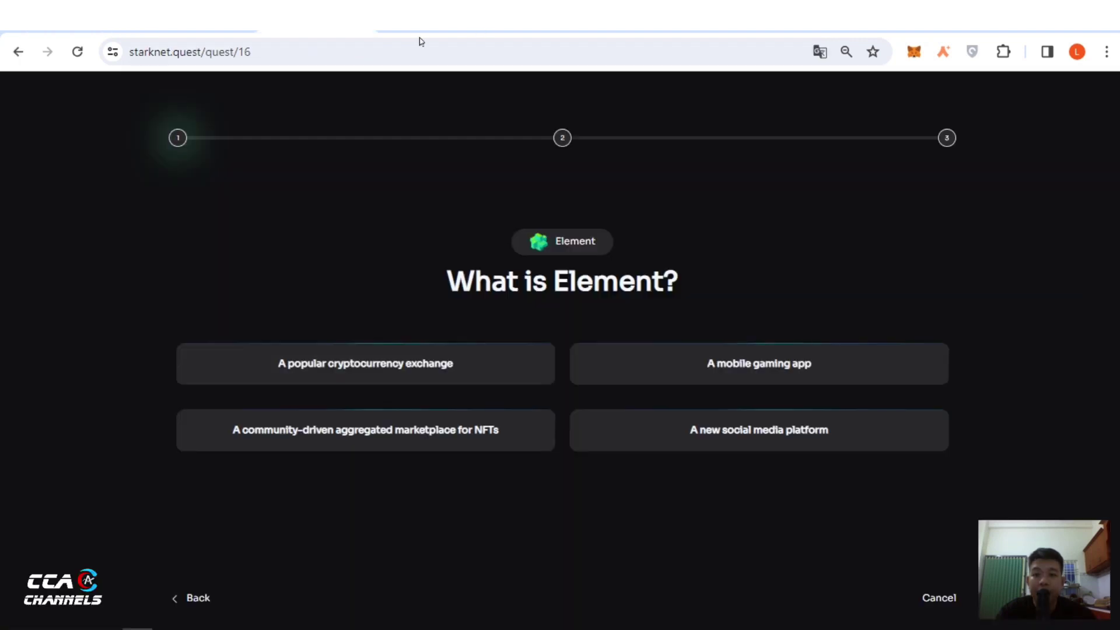
pyautogui.click(380, 434)
pyautogui.click(573, 541)
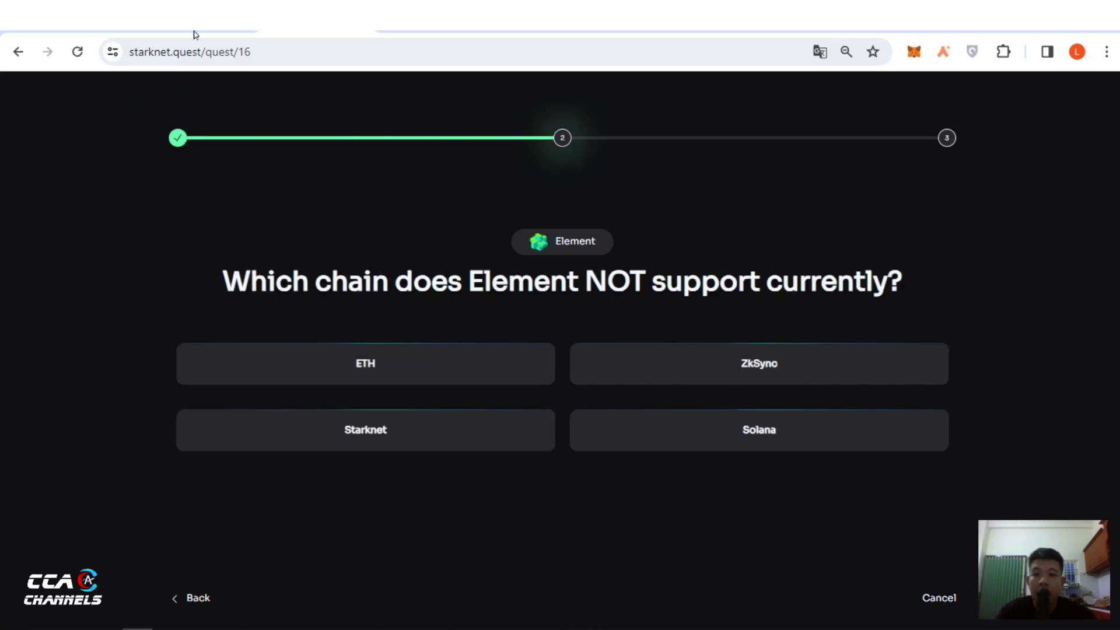
# - Check the post's answer list and answer the unsupported chain question with Solana
pyautogui.hotkey('ctrl', 'Tab')
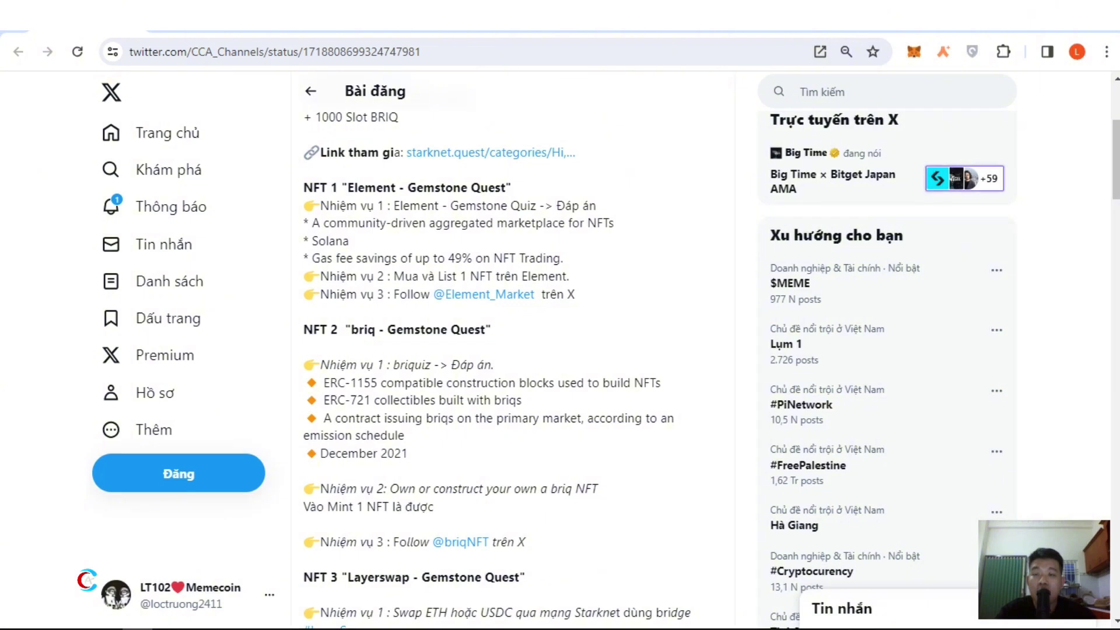
pyautogui.hotkey('ctrl', 'shift', 'Tab')
pyautogui.click(702, 440)
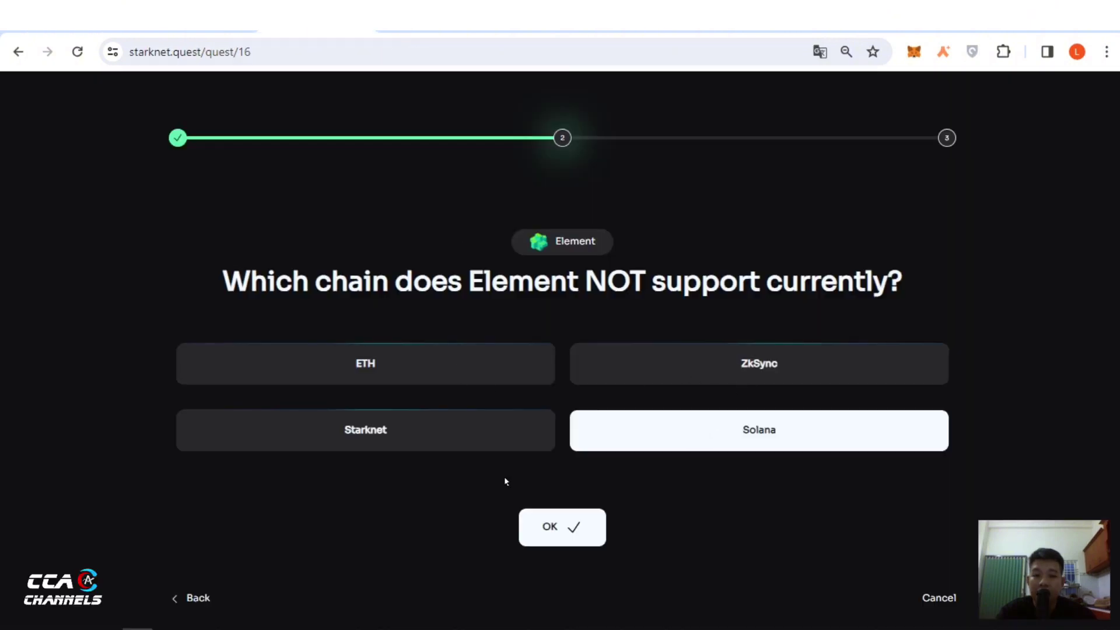
pyautogui.click(580, 529)
# - Answer the last quiz question with "Gas fee savings of up to 49% on NFT Trading." and return to the quest
pyautogui.hotkey('ctrl', 'Tab')
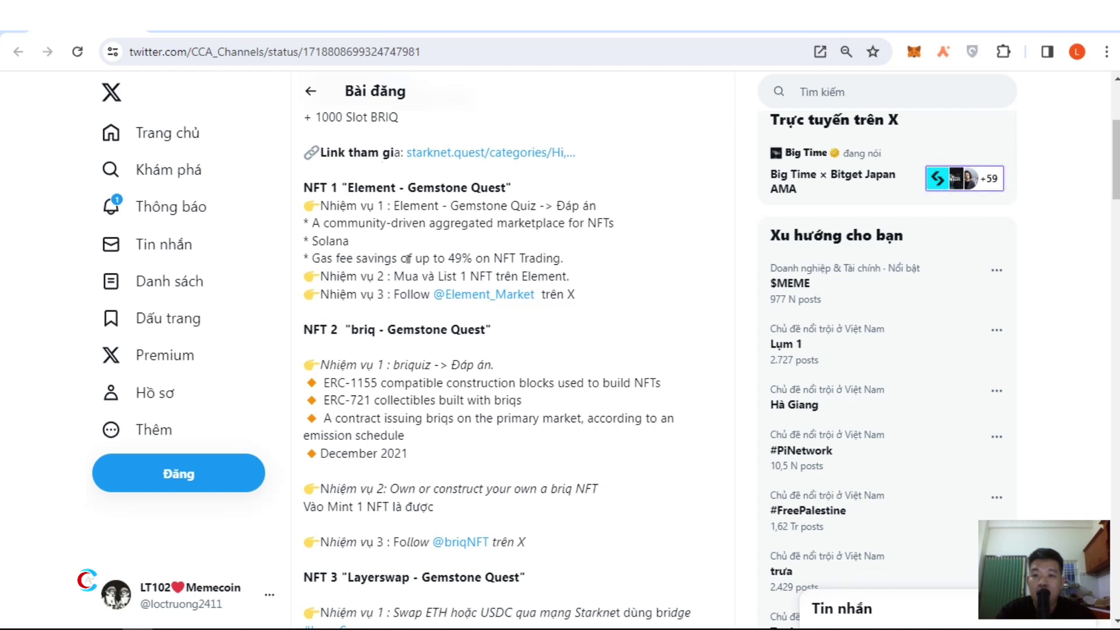
pyautogui.click(295, 10)
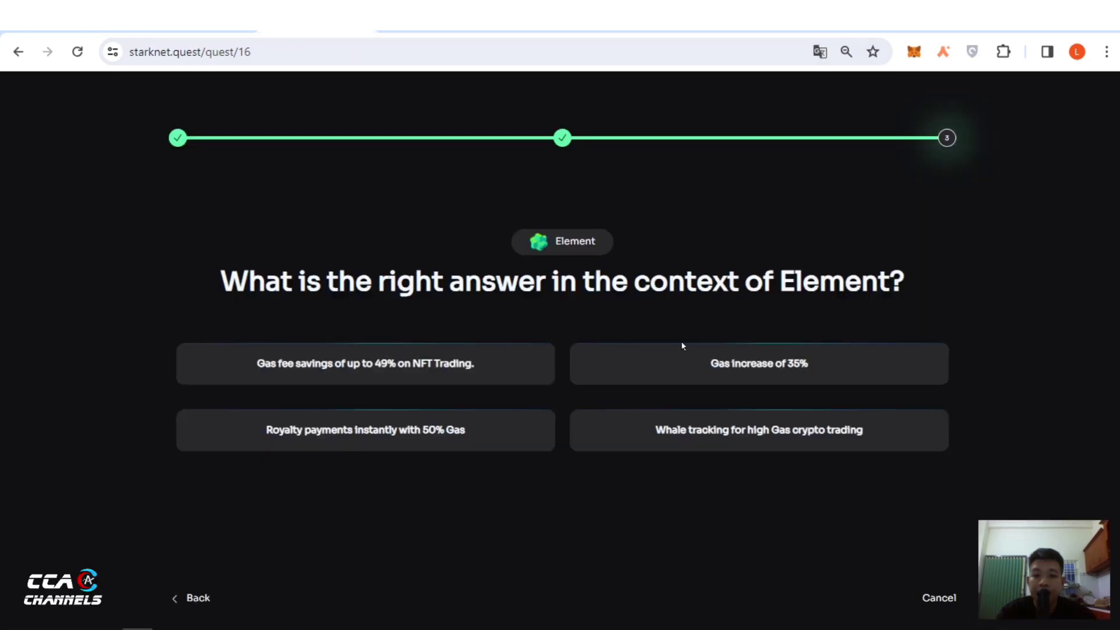
pyautogui.click(355, 373)
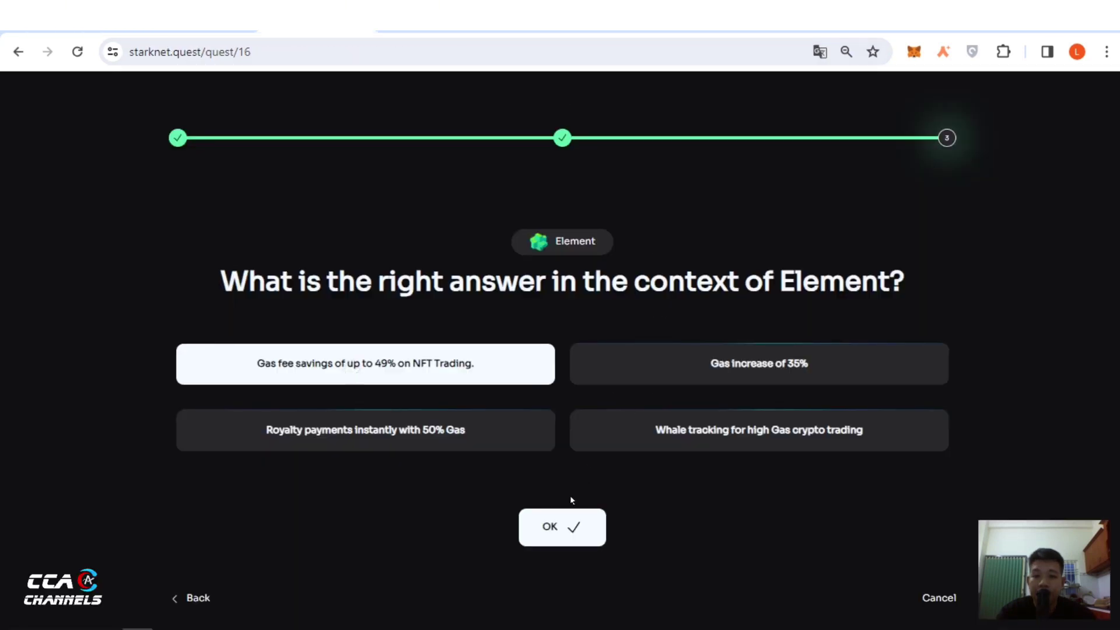
pyautogui.click(566, 523)
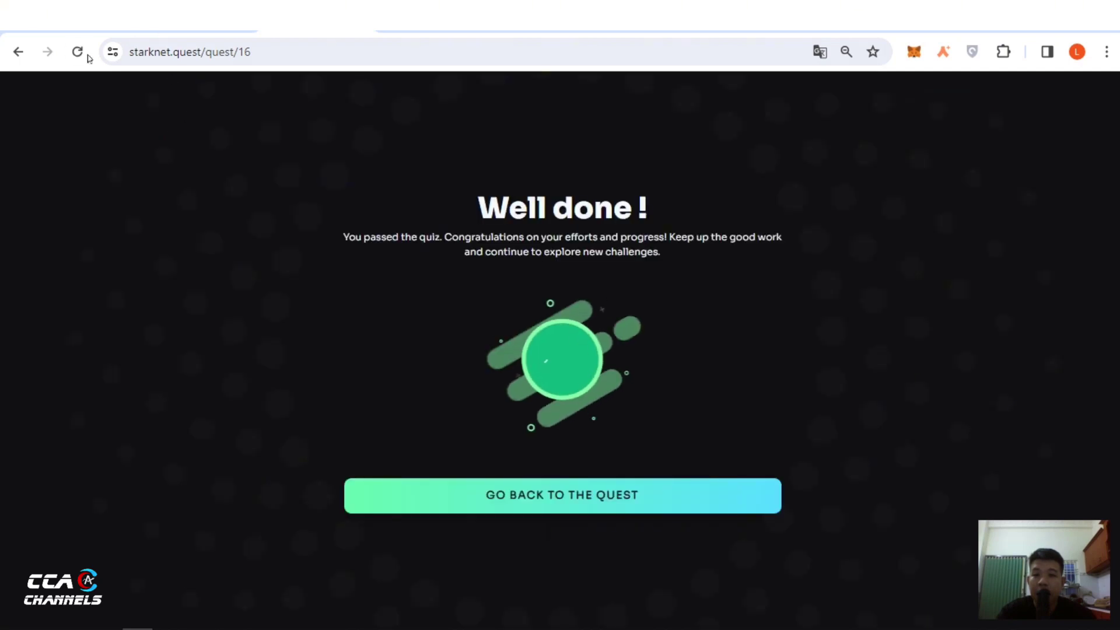
pyautogui.click(573, 499)
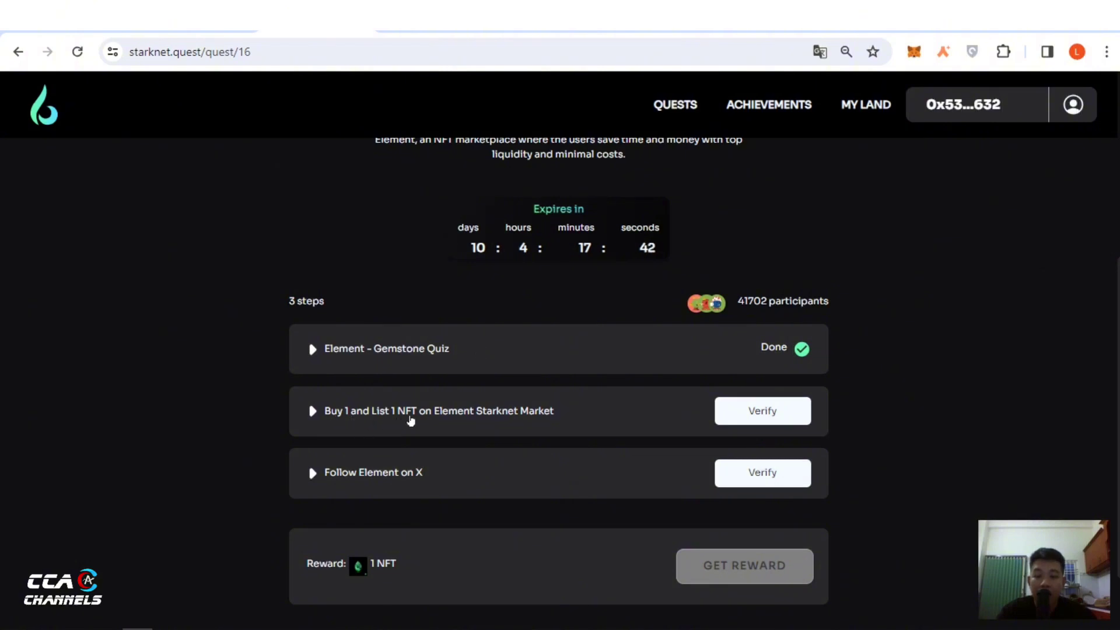
# - Open Element's Starknet market for the buy-and-list task, try to buy from the Starknet.id collection, and dismiss the network switch request
pyautogui.scroll(-1, 700, 375)
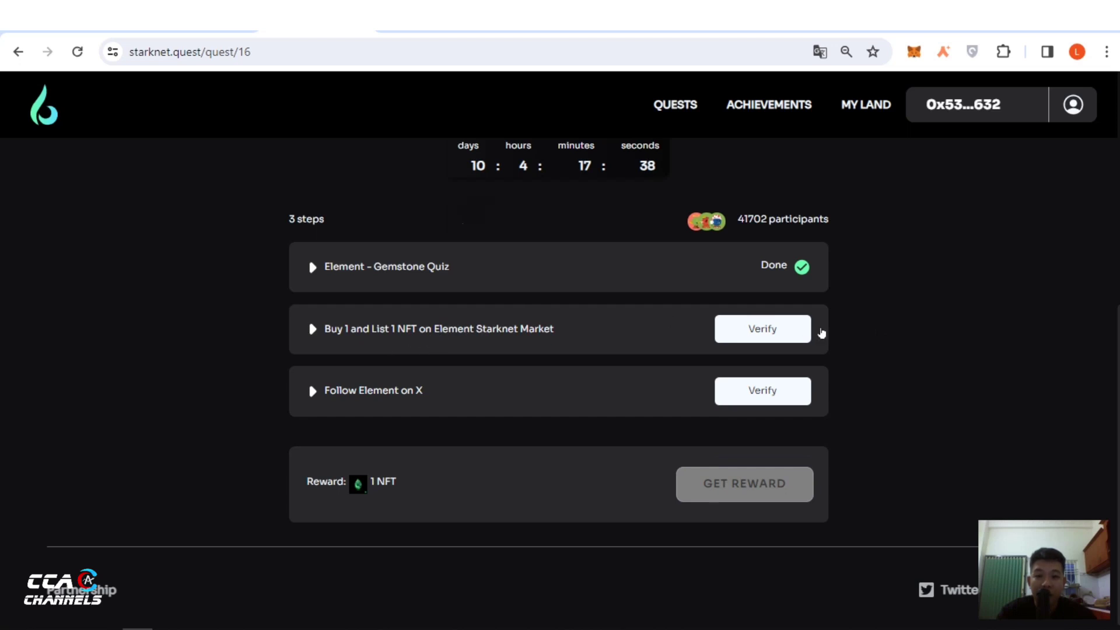
pyautogui.click(328, 329)
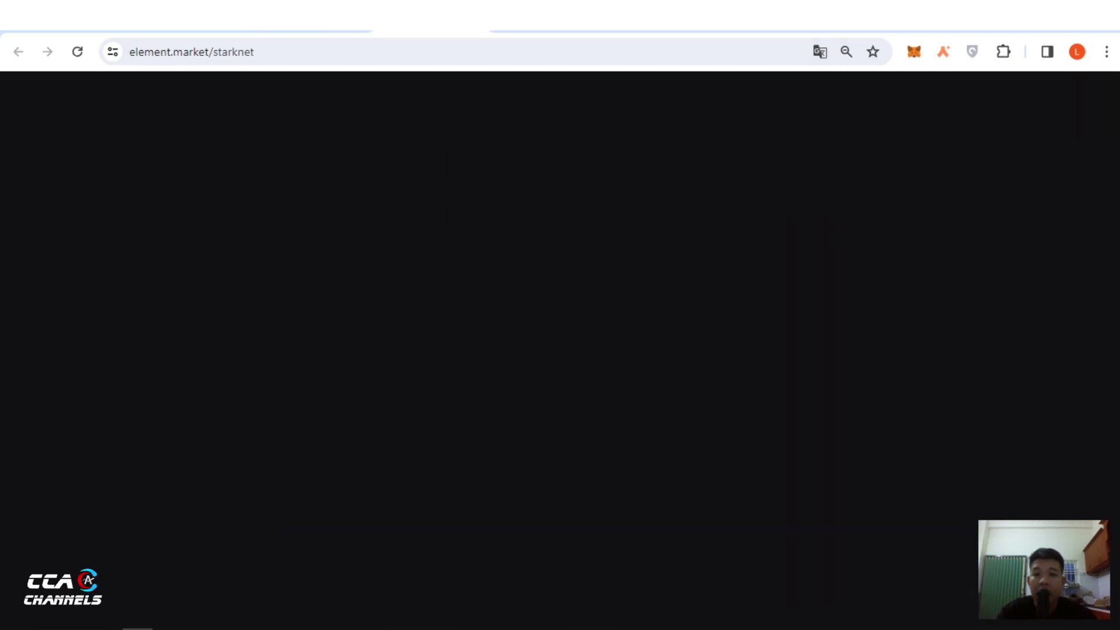
pyautogui.scroll(-4, 447, 290)
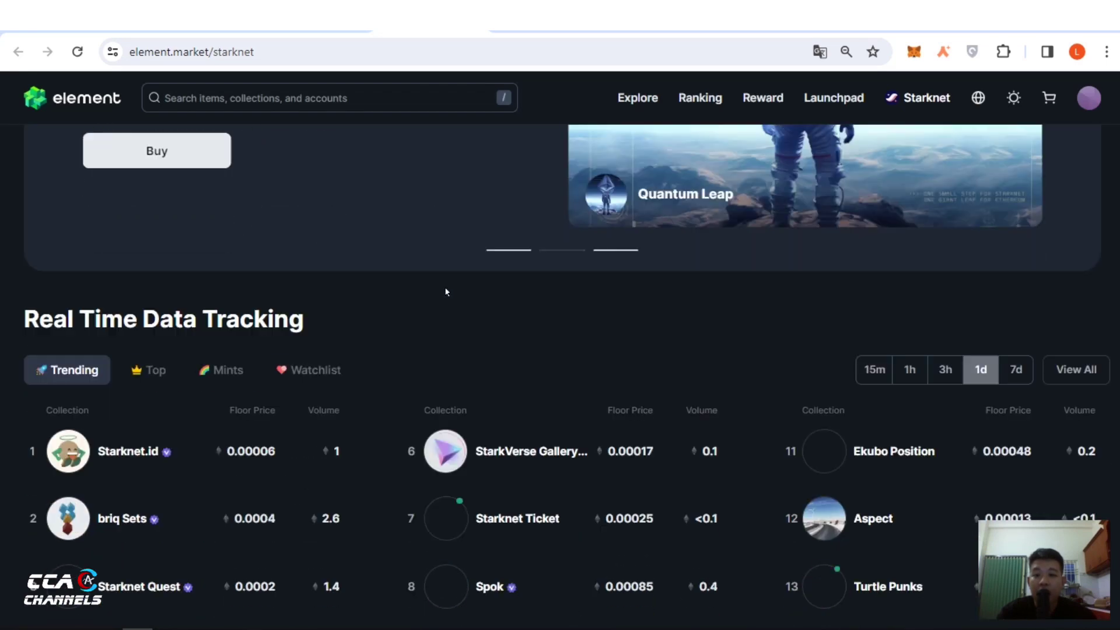
pyautogui.scroll(-2, 462, 279)
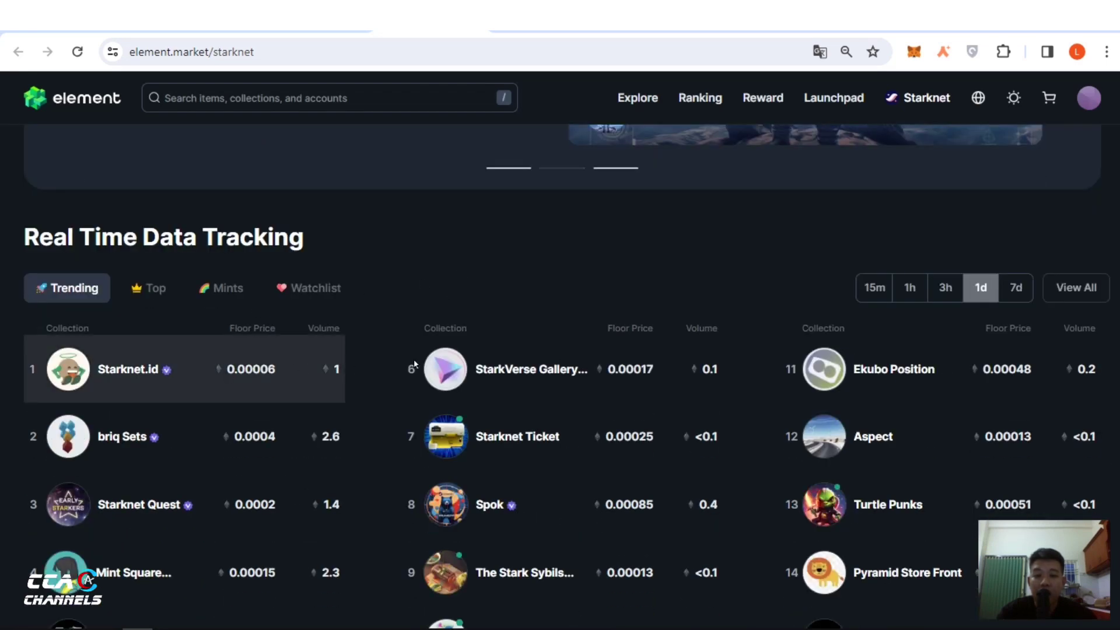
pyautogui.scroll(-3, 570, 388)
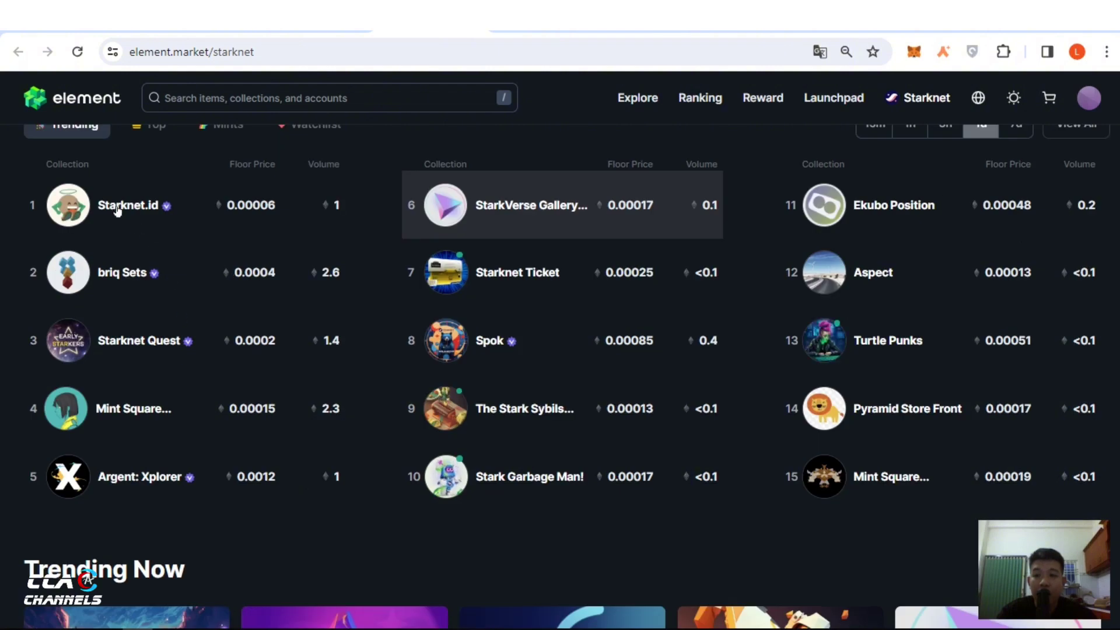
pyautogui.click(150, 209)
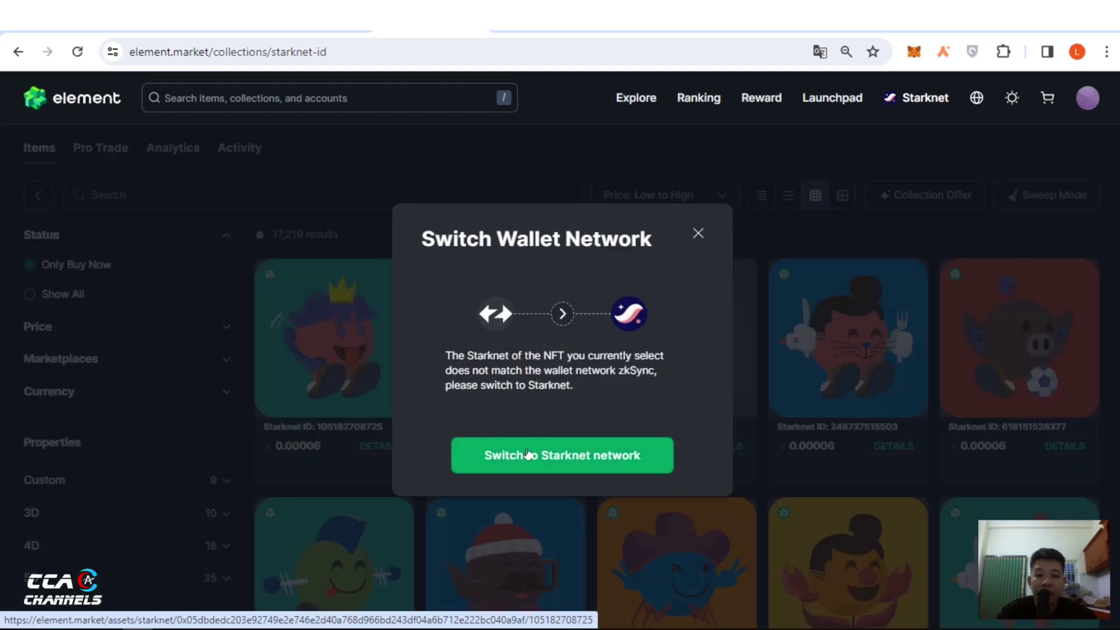
pyautogui.click(698, 233)
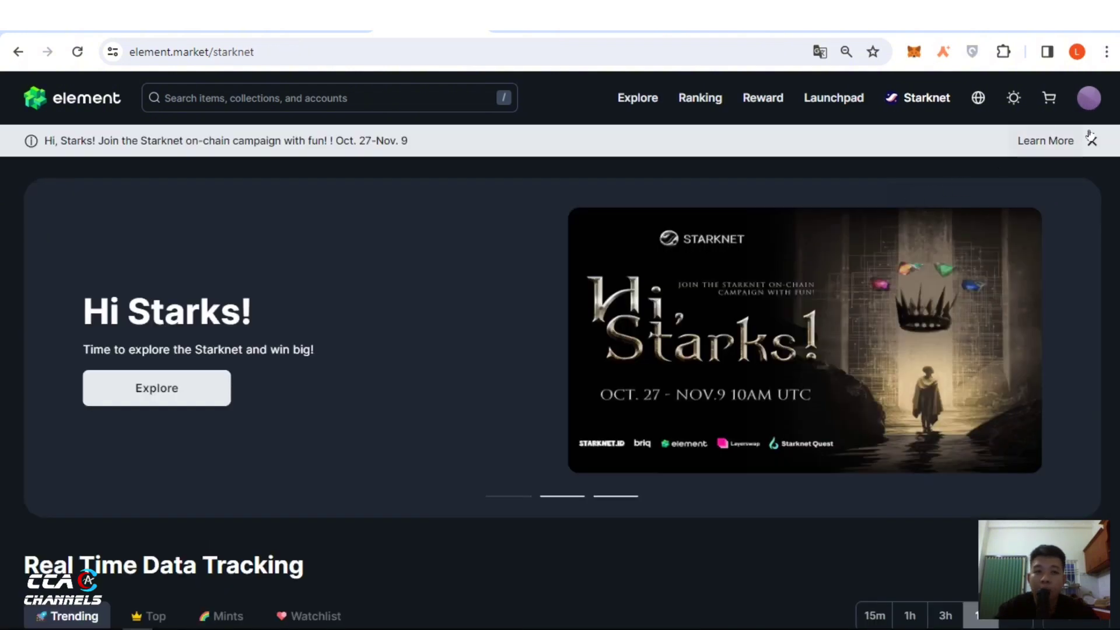
# - Log out the connected wallet, connect ArgentX to Element on StarkNet instead, and check the account
pyautogui.click(1089, 100)
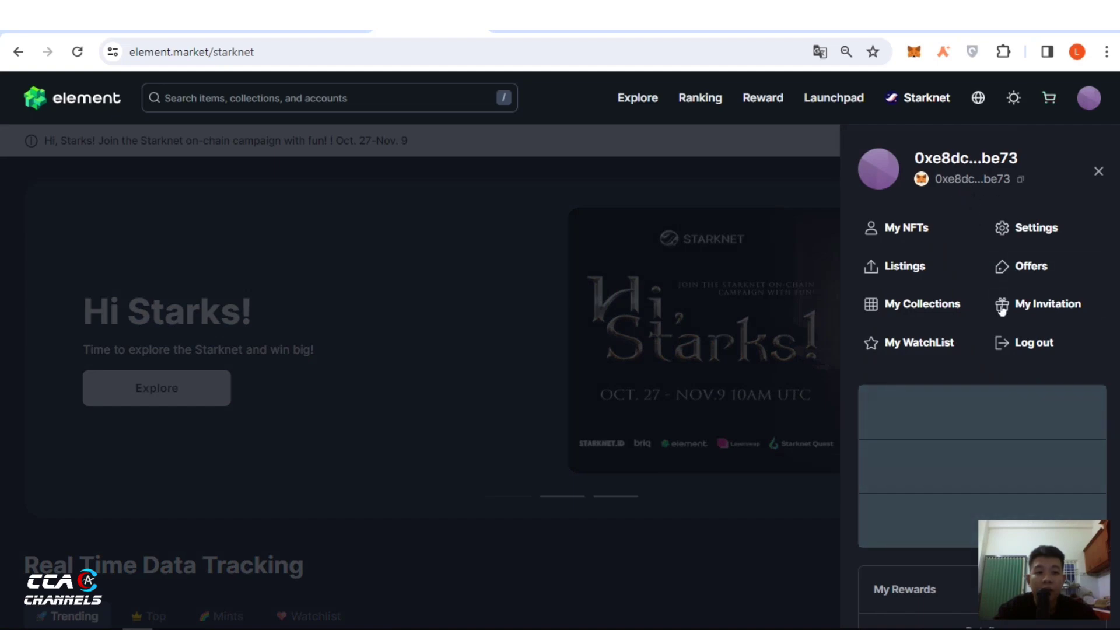
pyautogui.click(1031, 347)
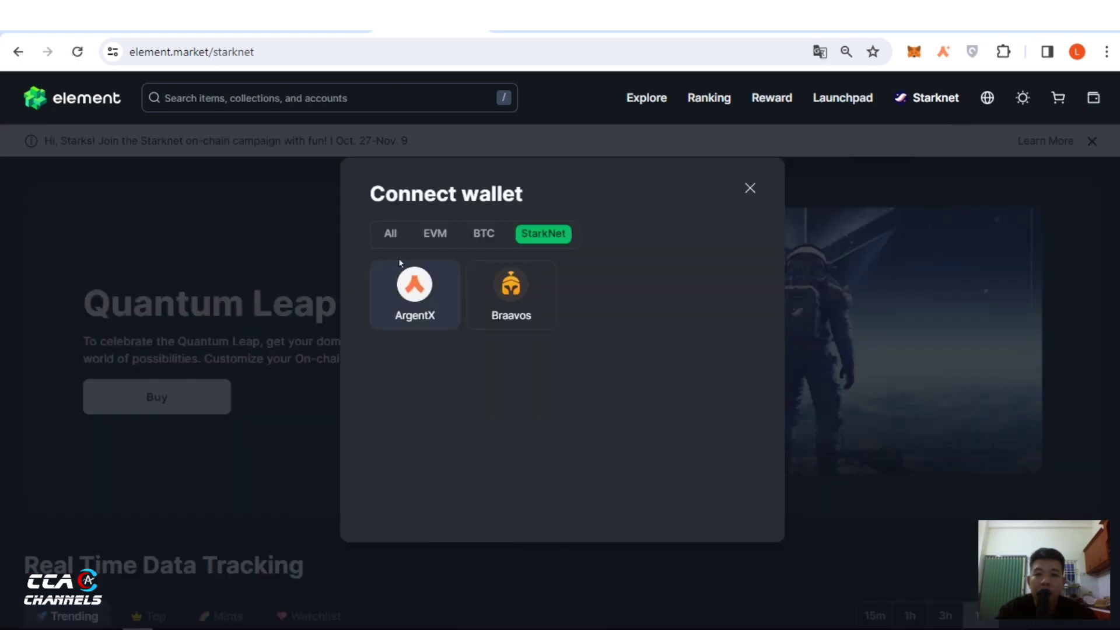
pyautogui.click(418, 292)
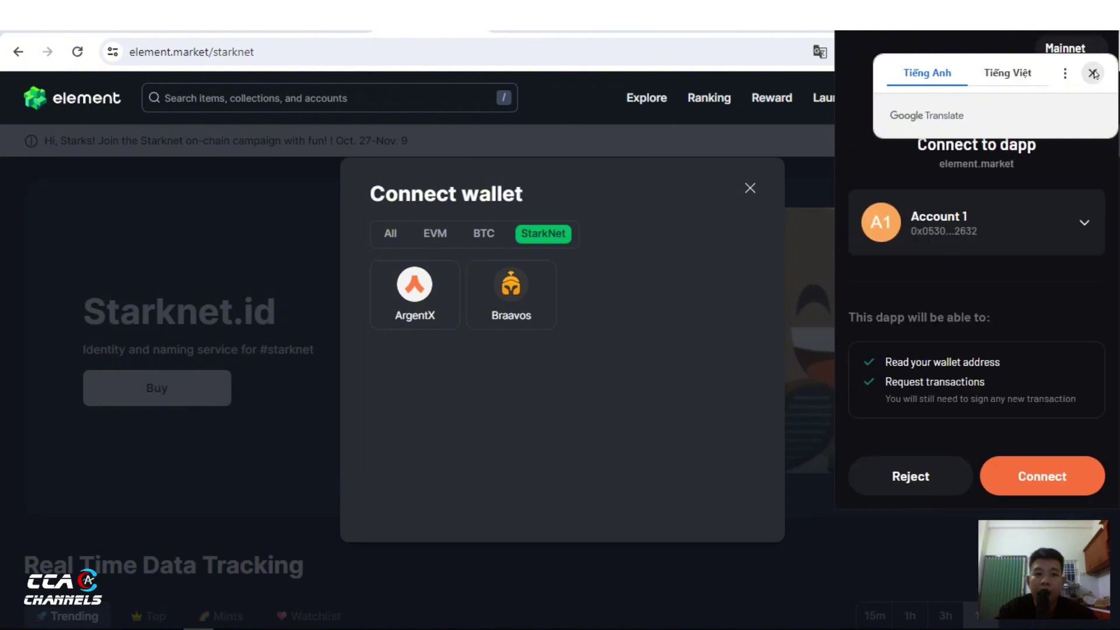
pyautogui.click(1092, 72)
pyautogui.click(1048, 476)
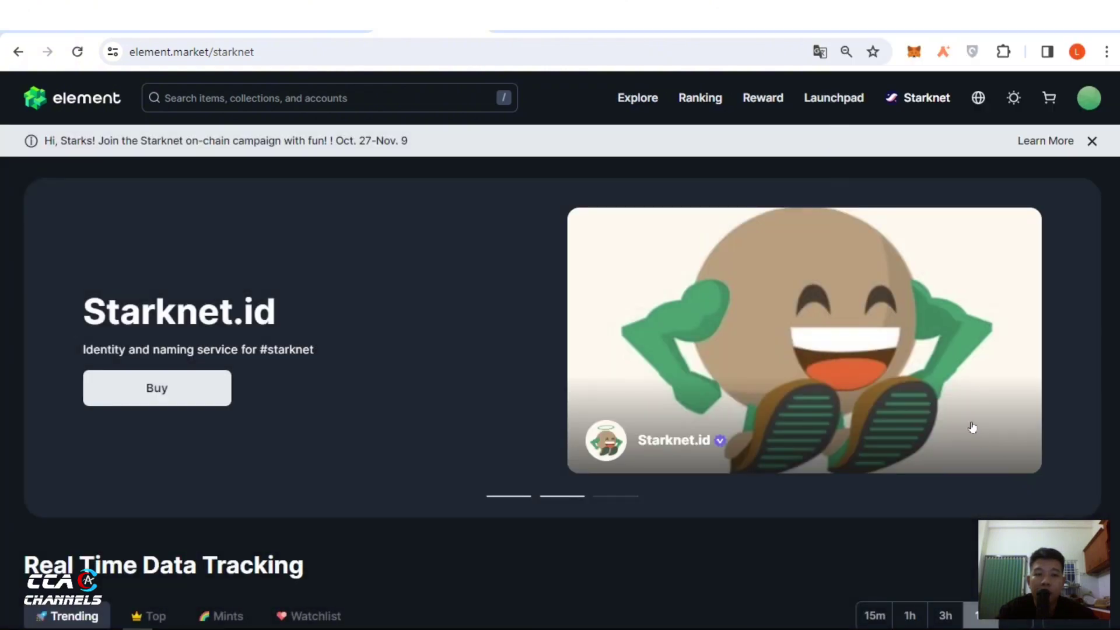
pyautogui.click(1078, 98)
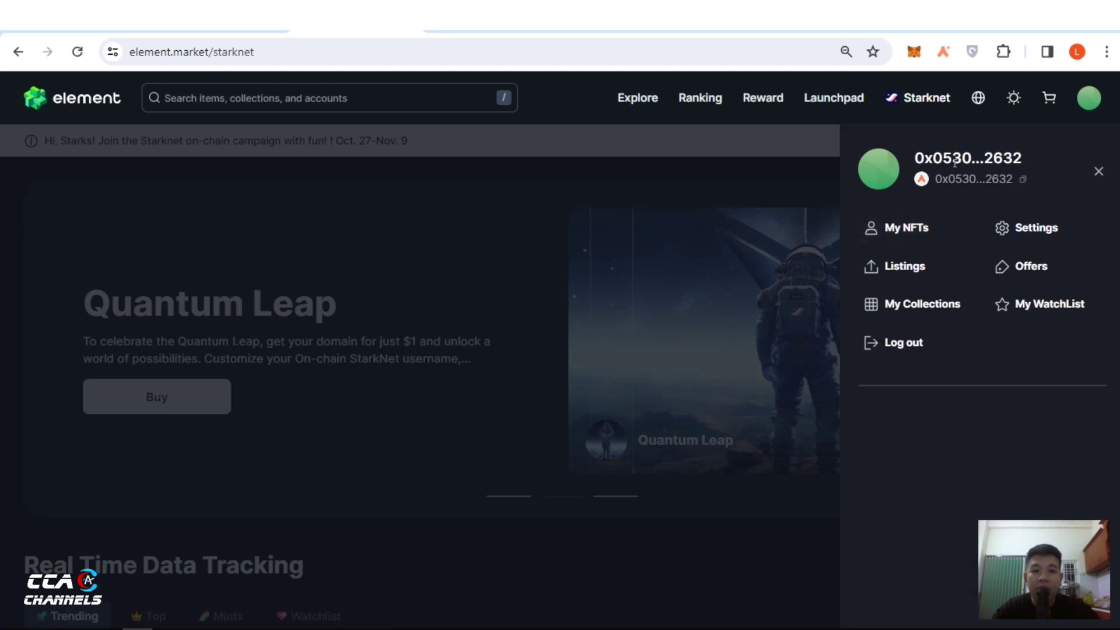
pyautogui.click(665, 232)
# - Open the Starknet.id collection from the trending collections list
pyautogui.scroll(-5, 129, 456)
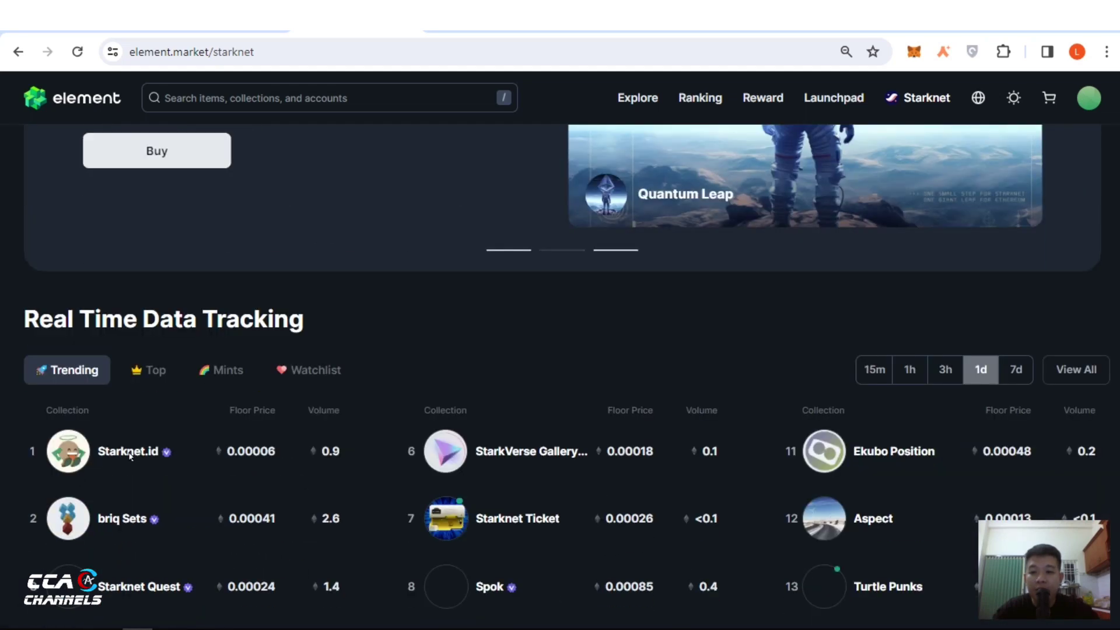
pyautogui.scroll(-1, 129, 457)
pyautogui.scroll(-1, 226, 344)
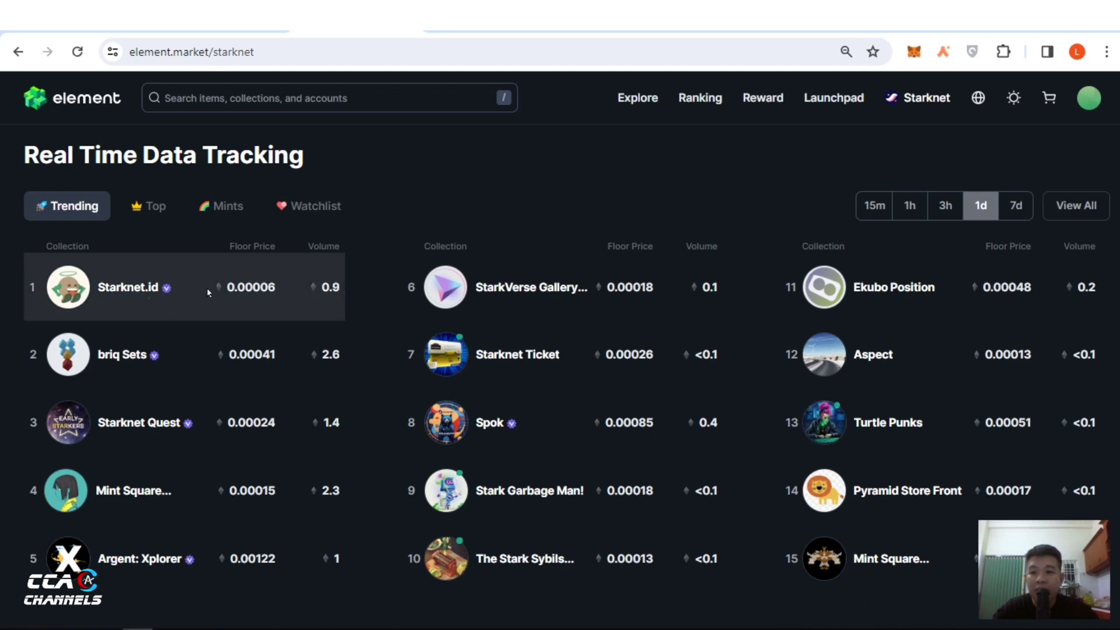
pyautogui.click(232, 286)
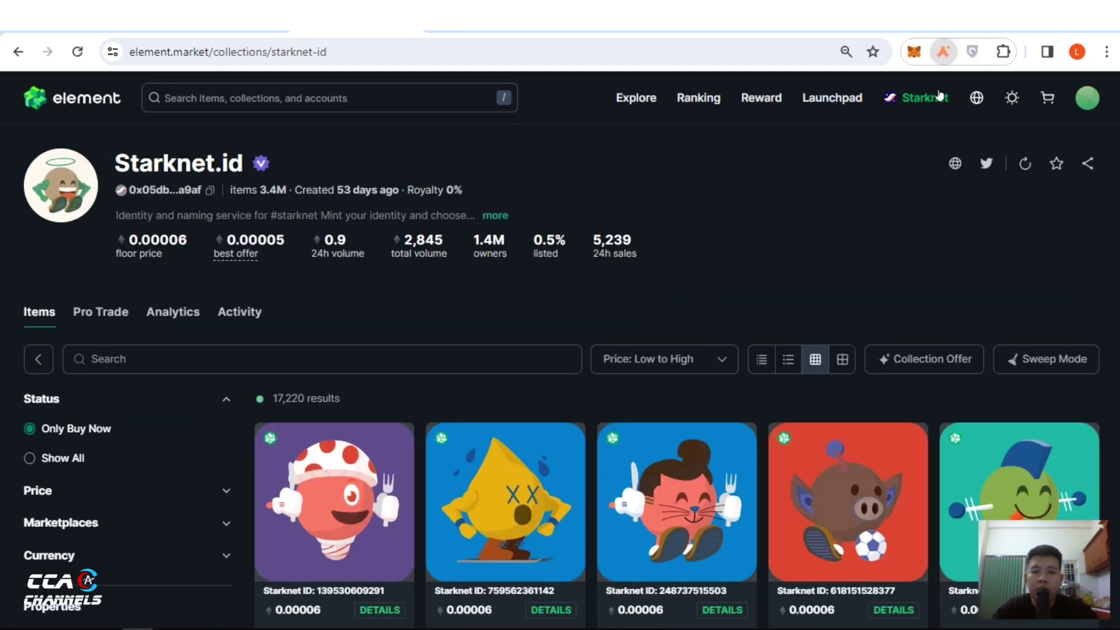
# - Buy the horned orange Starknet.id NFT priced at 0.00007 ETH and confirm the purchase transaction in ArgentX
pyautogui.click(939, 95)
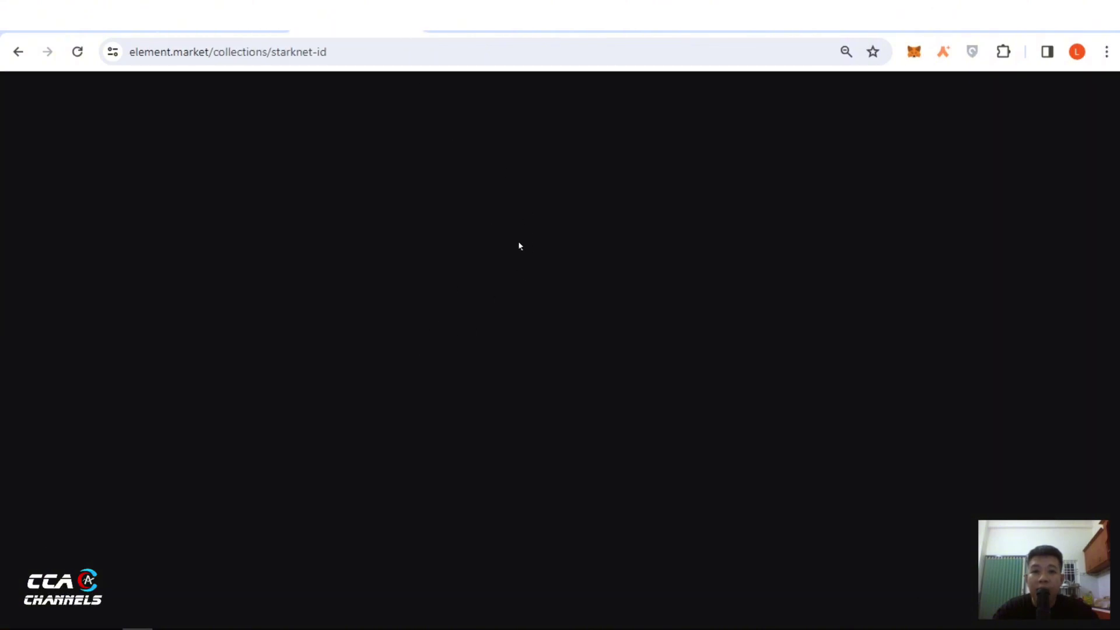
pyautogui.scroll(-3, 498, 170)
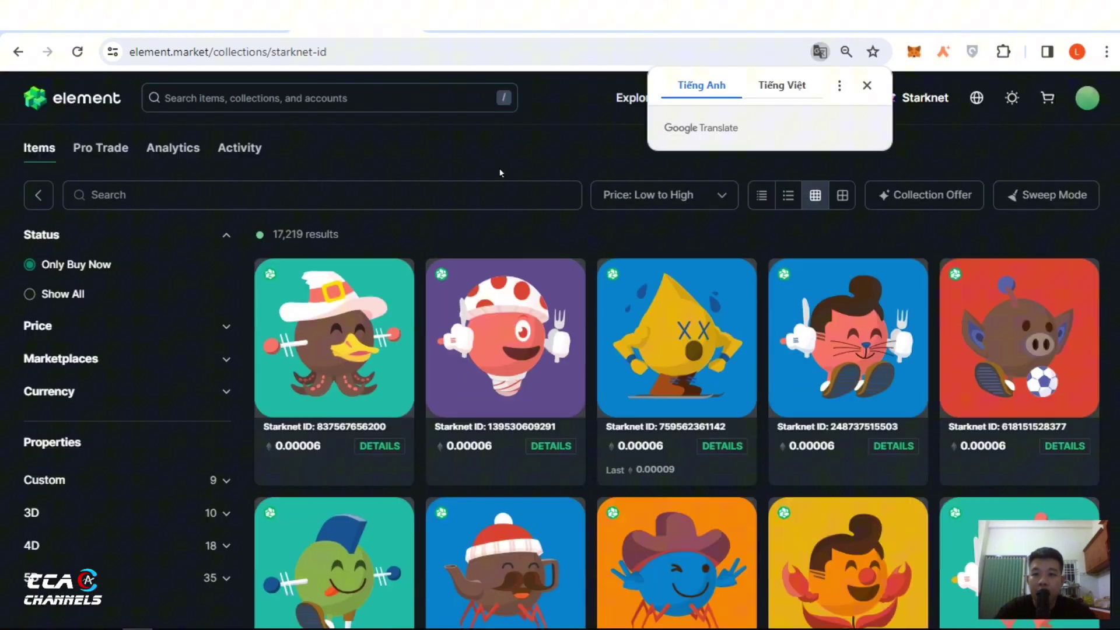
pyautogui.click(867, 87)
pyautogui.moveTo(349, 343)
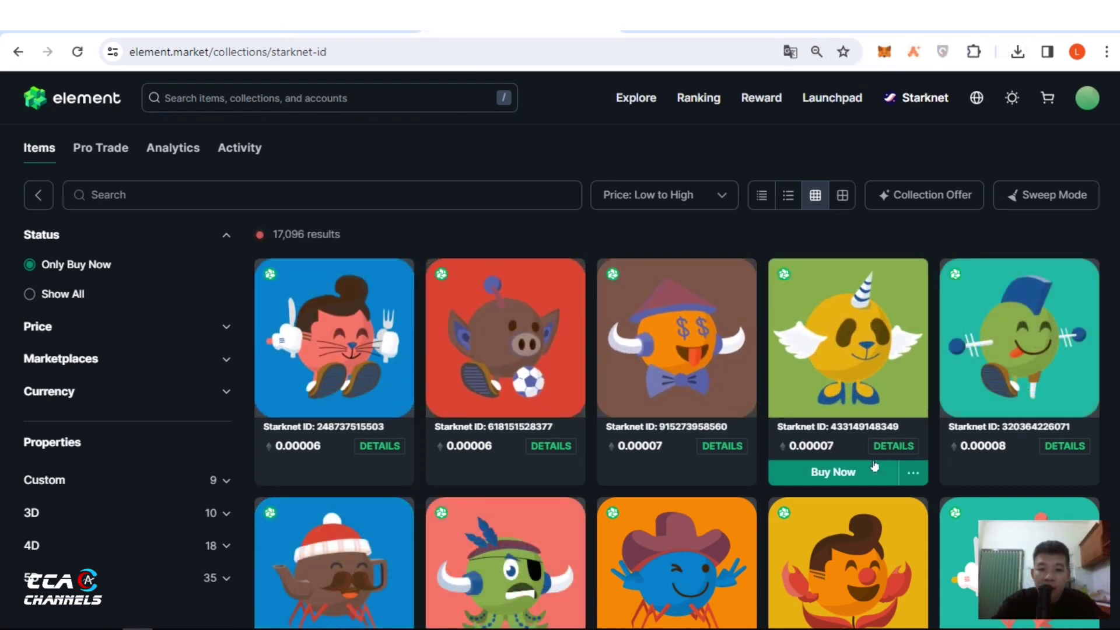
pyautogui.scroll(-2, 863, 455)
pyautogui.moveTo(679, 384)
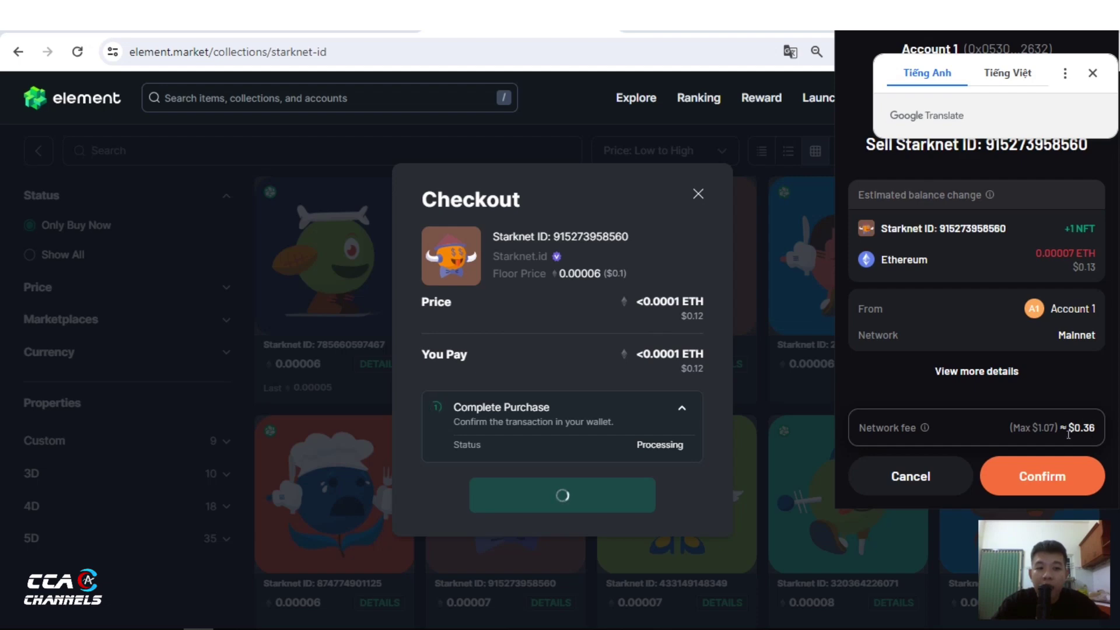
pyautogui.click(1045, 479)
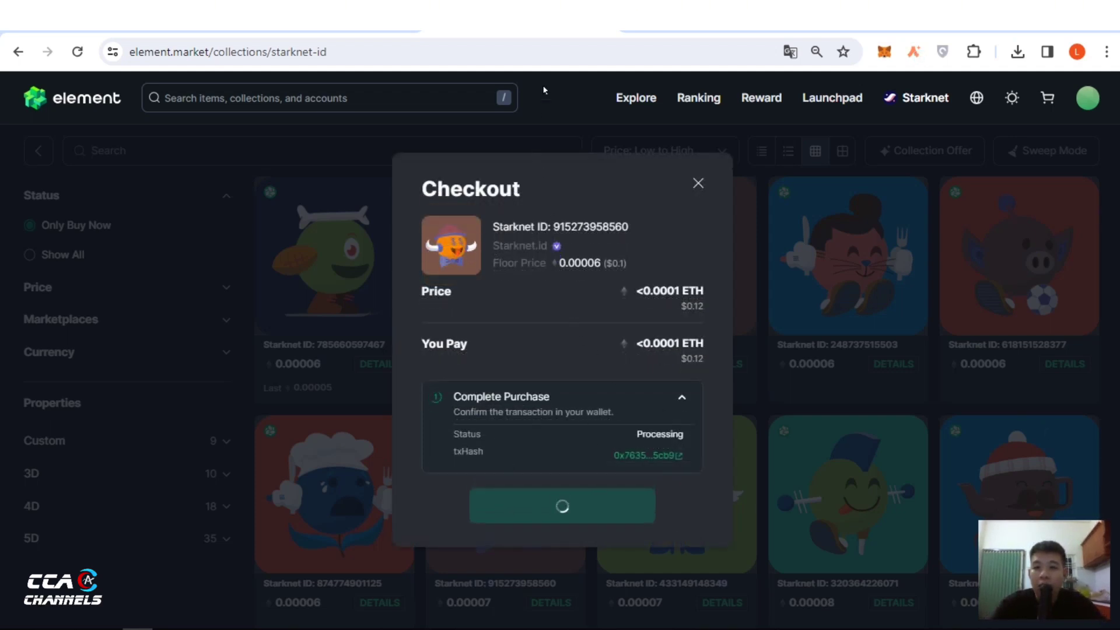
# - Reload the collection page and check the ArgentX wallet's NFTs for the purchased item
pyautogui.click(554, 51)
pyautogui.press('Return')
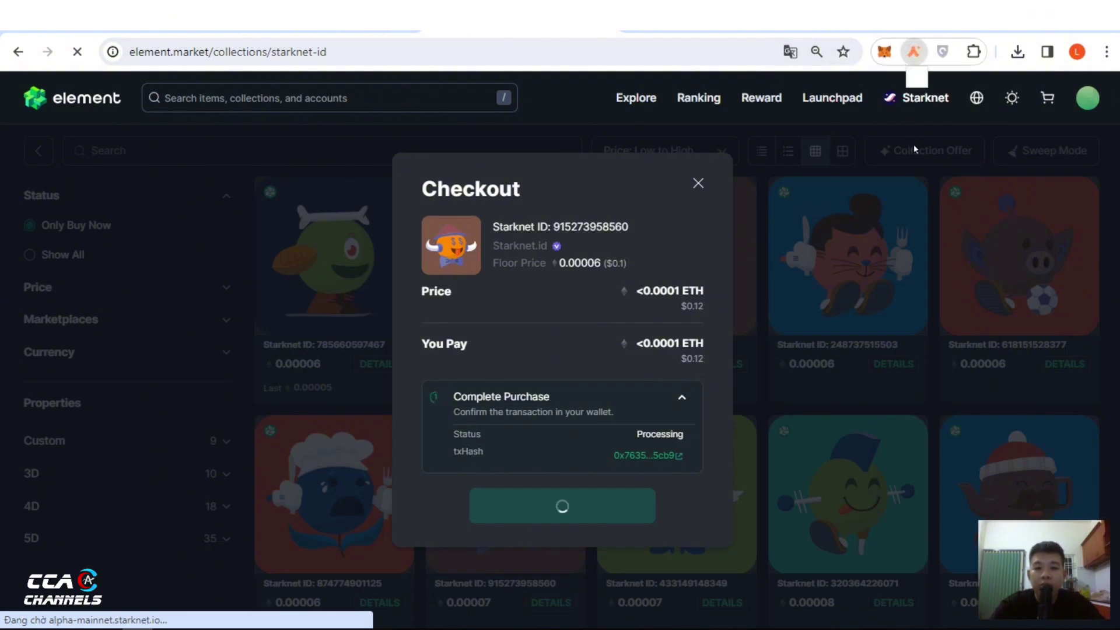
pyautogui.click(913, 51)
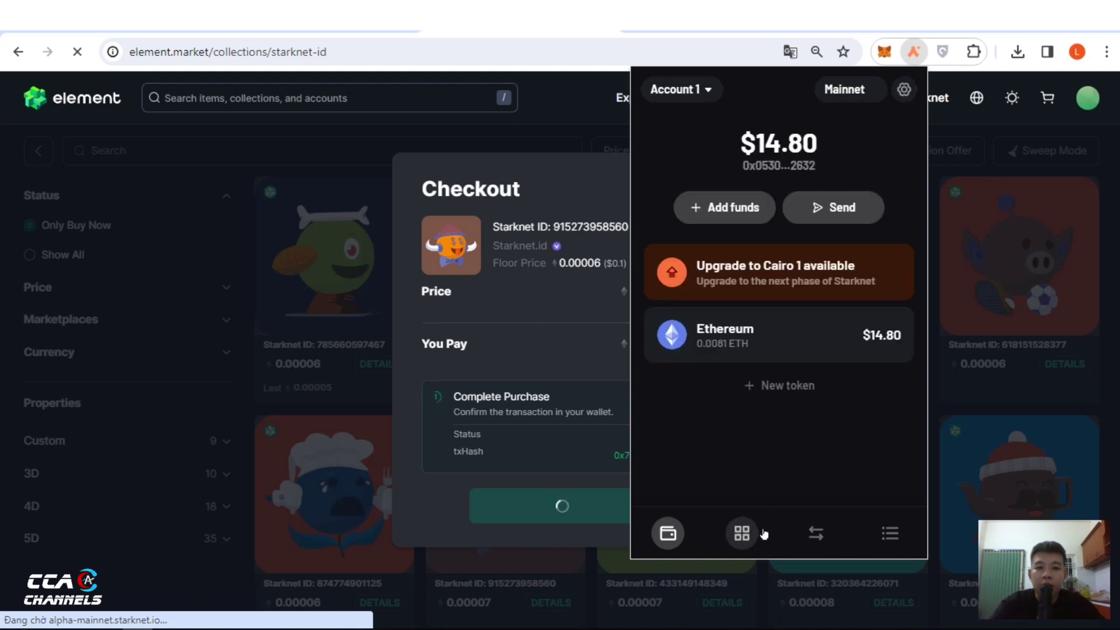
pyautogui.click(747, 534)
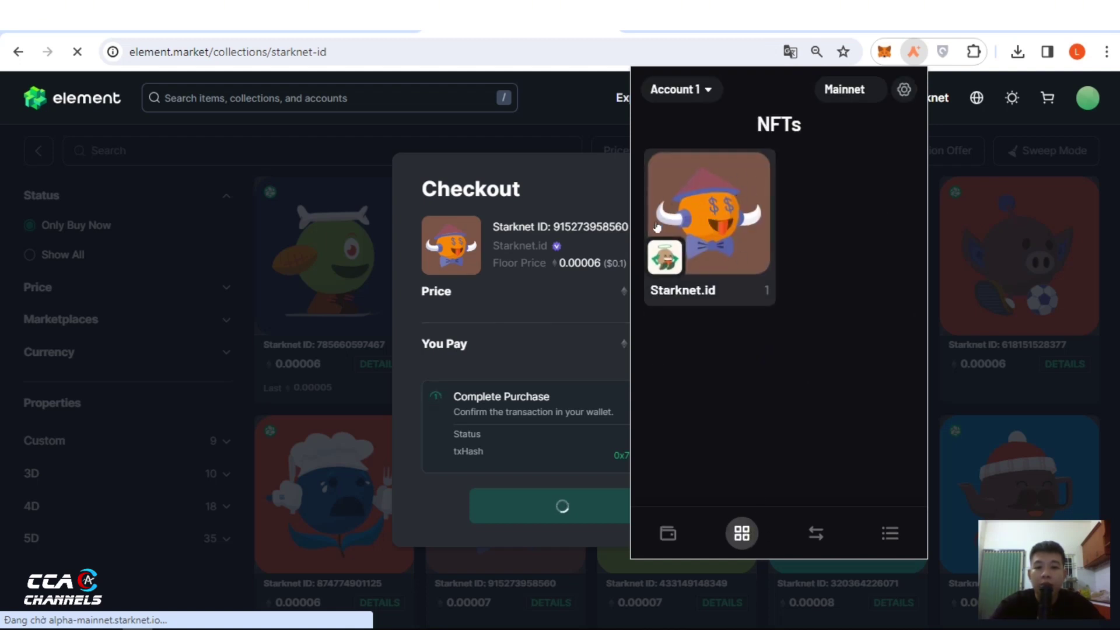
pyautogui.click(1079, 123)
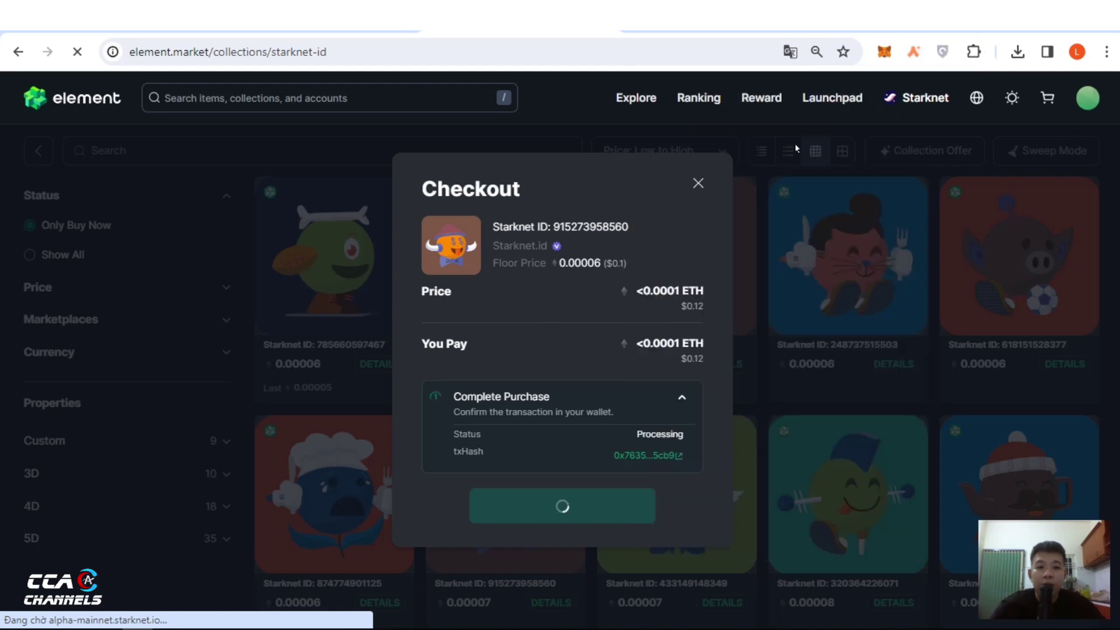
pyautogui.click(835, 252)
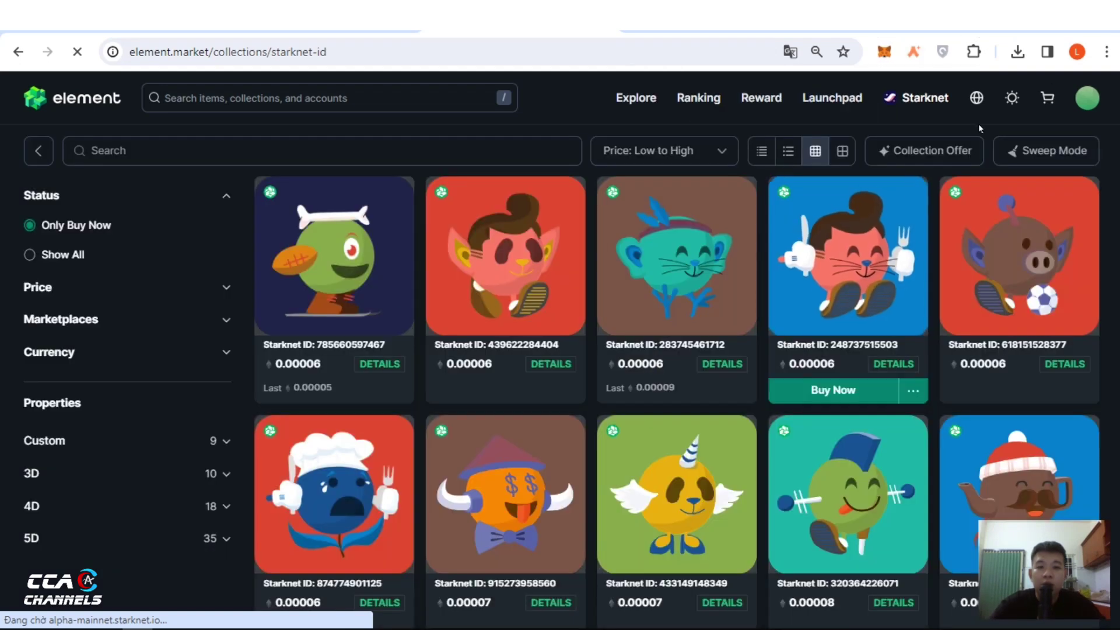
# - List the purchased Starknet.id NFT from the account's NFTs at the floor price of 0.00006 ETH for 1 month
pyautogui.click(1088, 104)
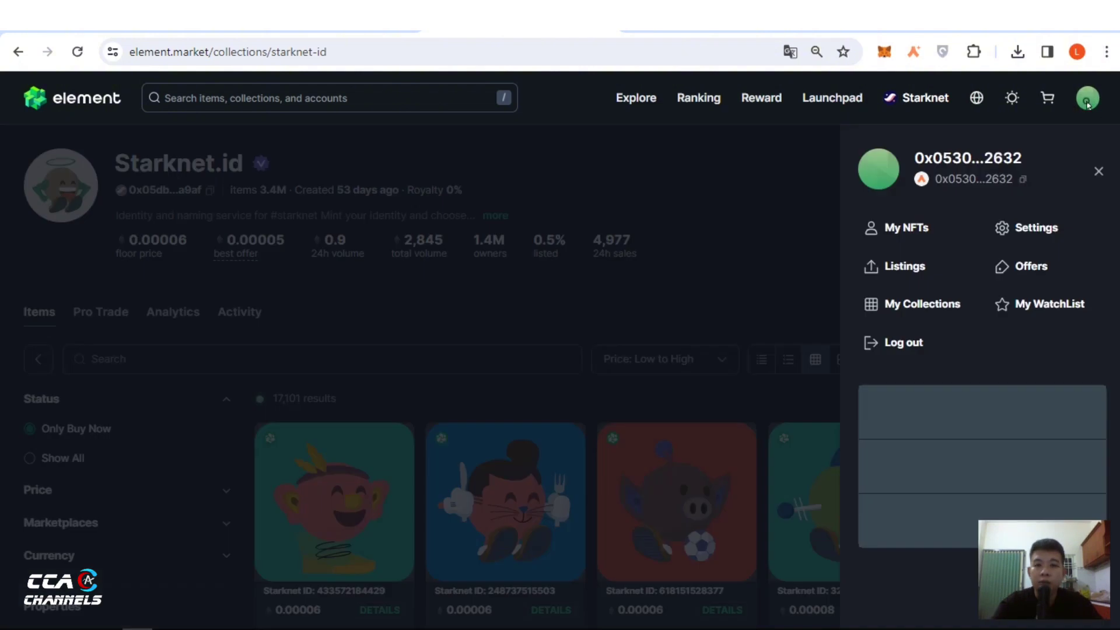
pyautogui.click(912, 226)
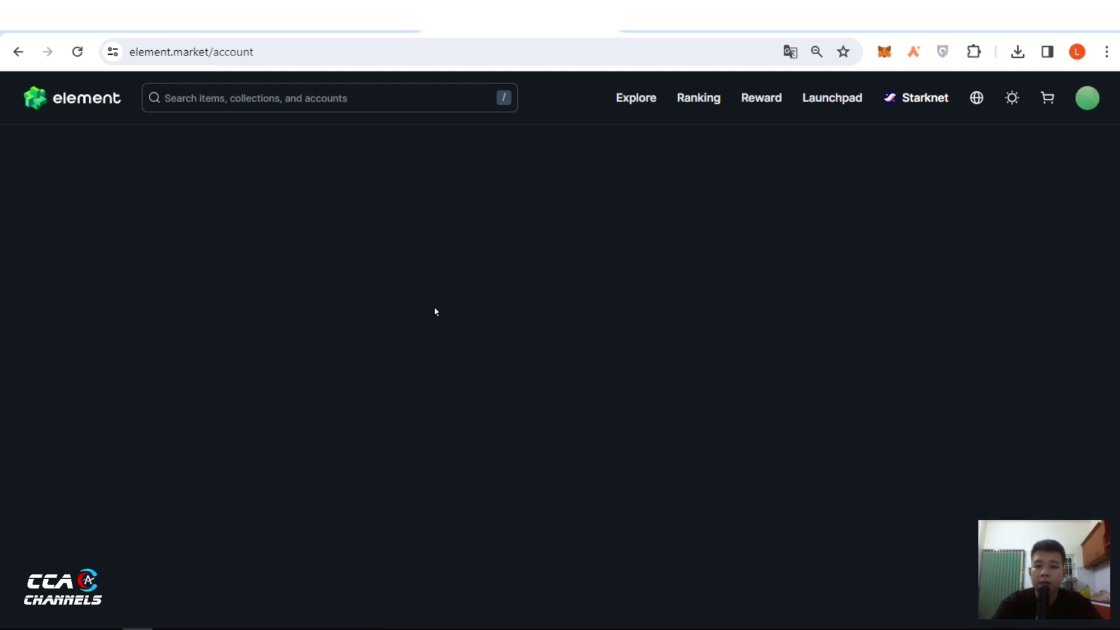
pyautogui.scroll(-3, 508, 407)
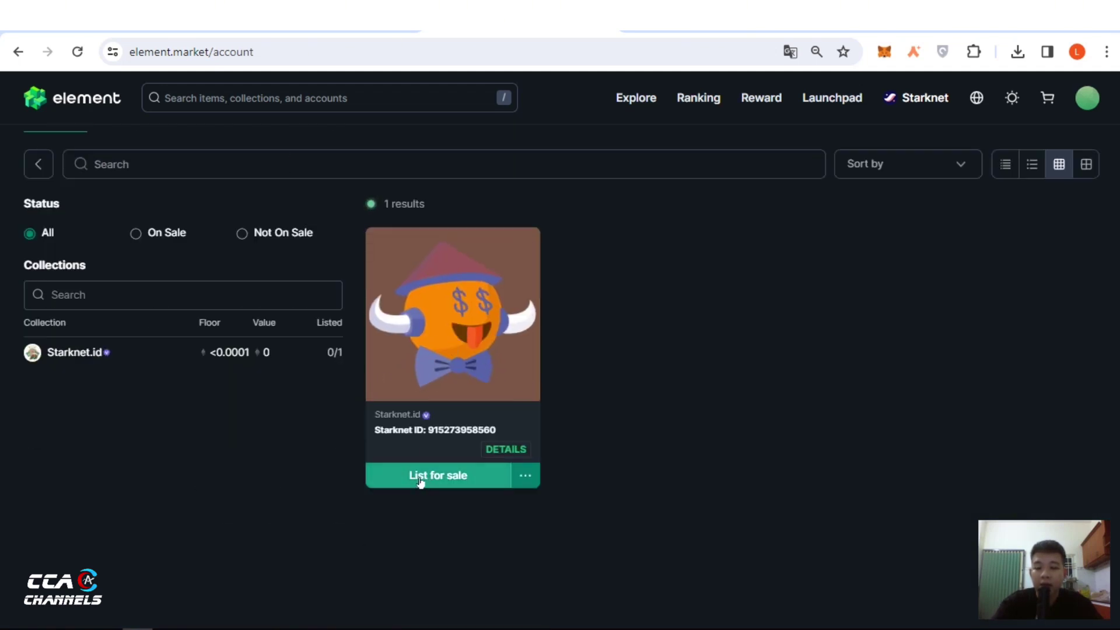
pyautogui.click(445, 475)
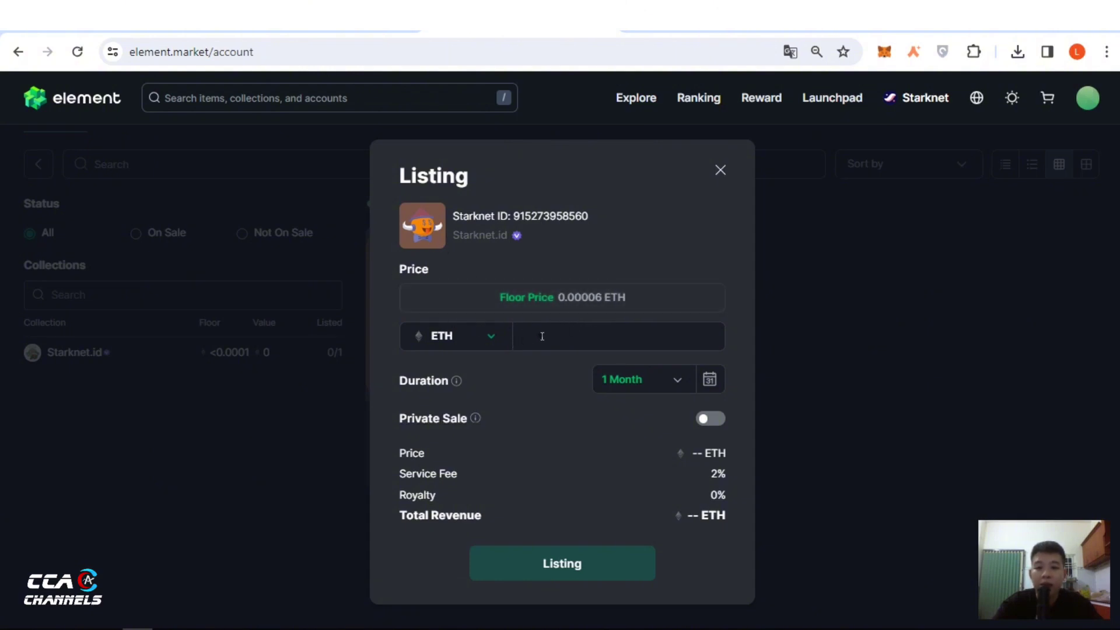
pyautogui.click(557, 309)
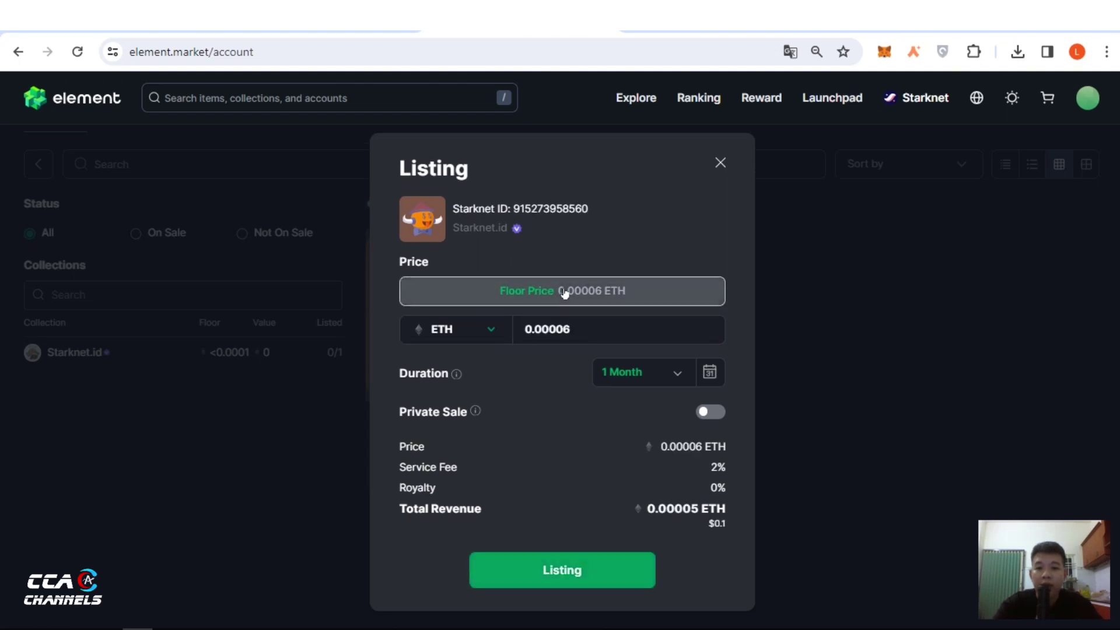
pyautogui.click(564, 574)
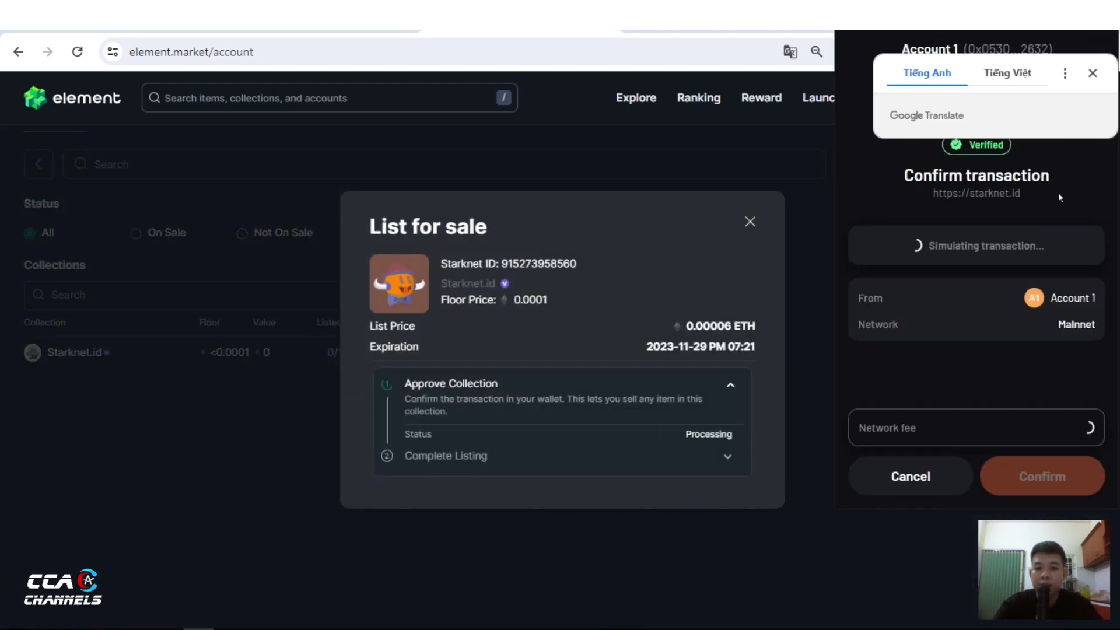
# - Approve the collection and sign the listing message in ArgentX, and close the finished listing dialog
pyautogui.click(1093, 73)
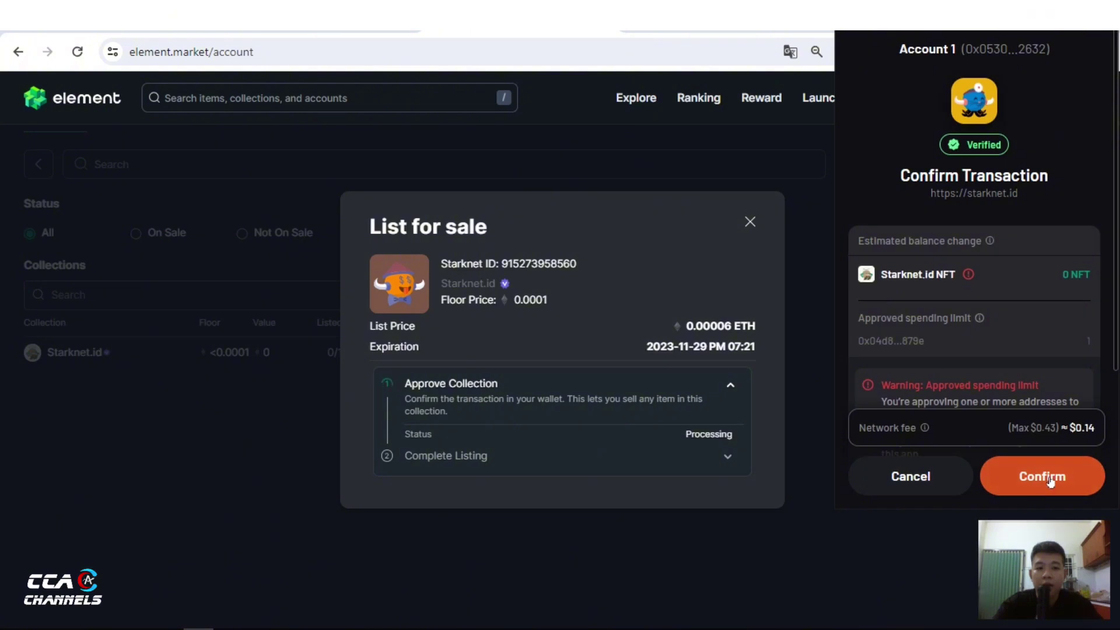
pyautogui.click(1050, 480)
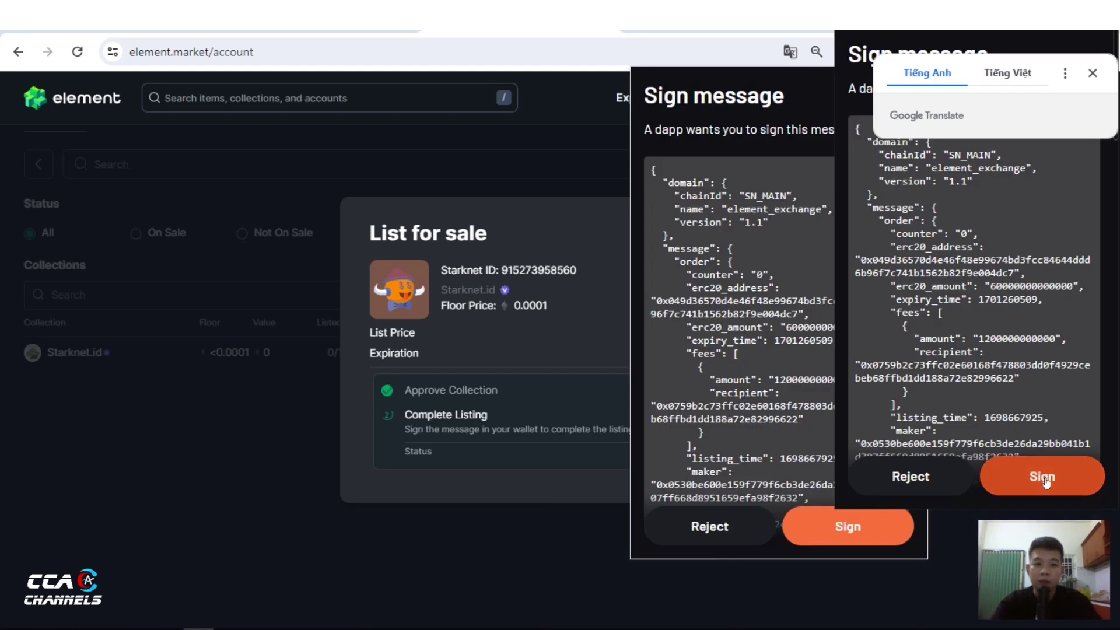
pyautogui.click(1044, 477)
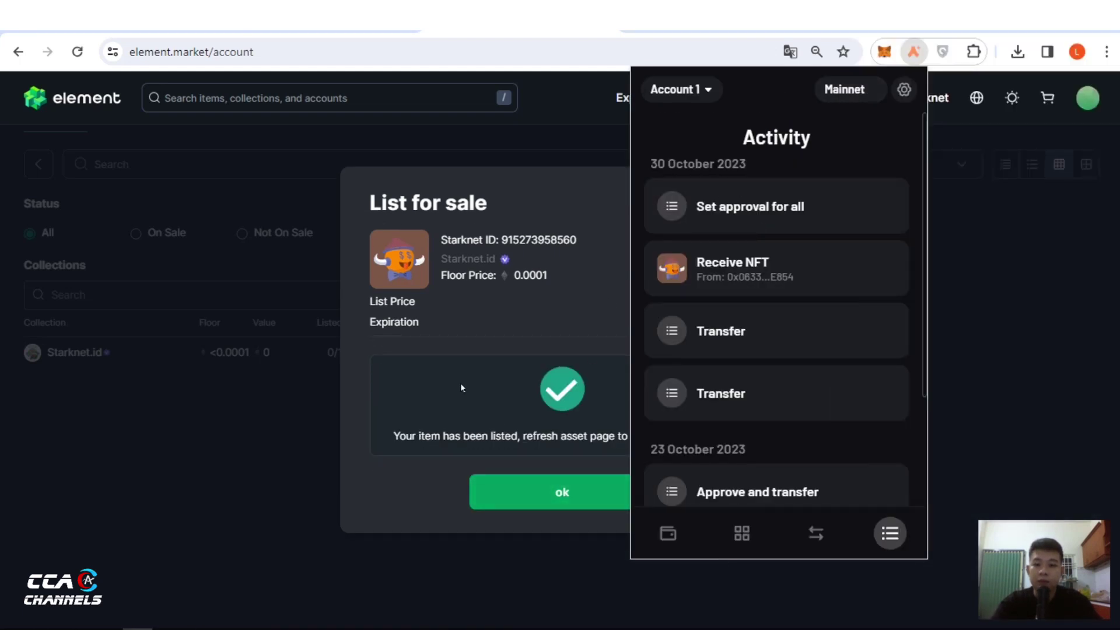
pyautogui.click(530, 343)
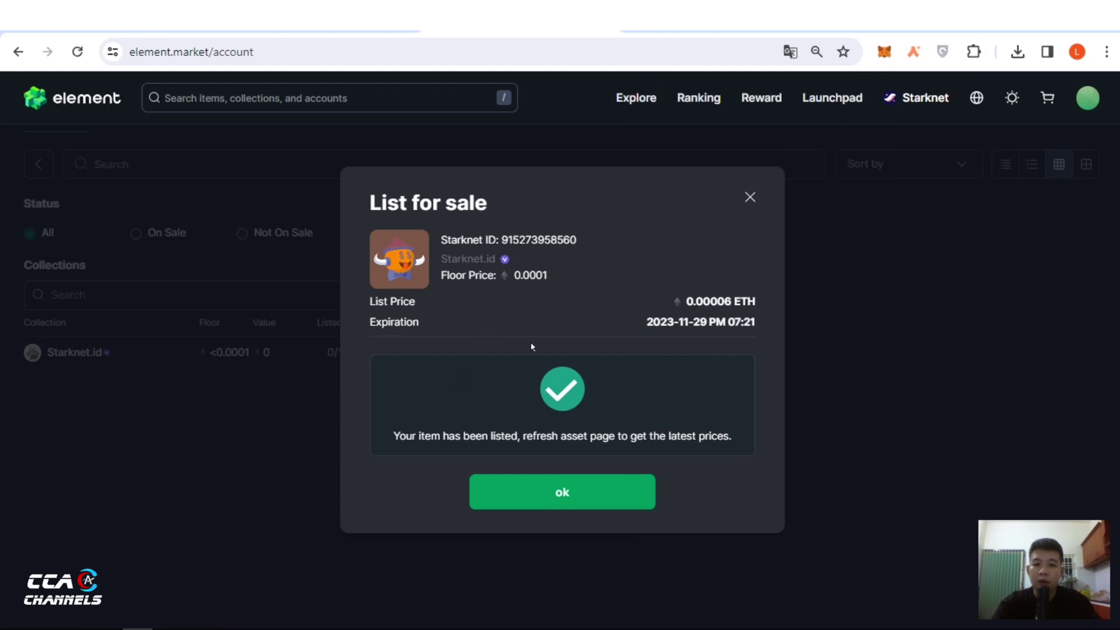
pyautogui.click(558, 501)
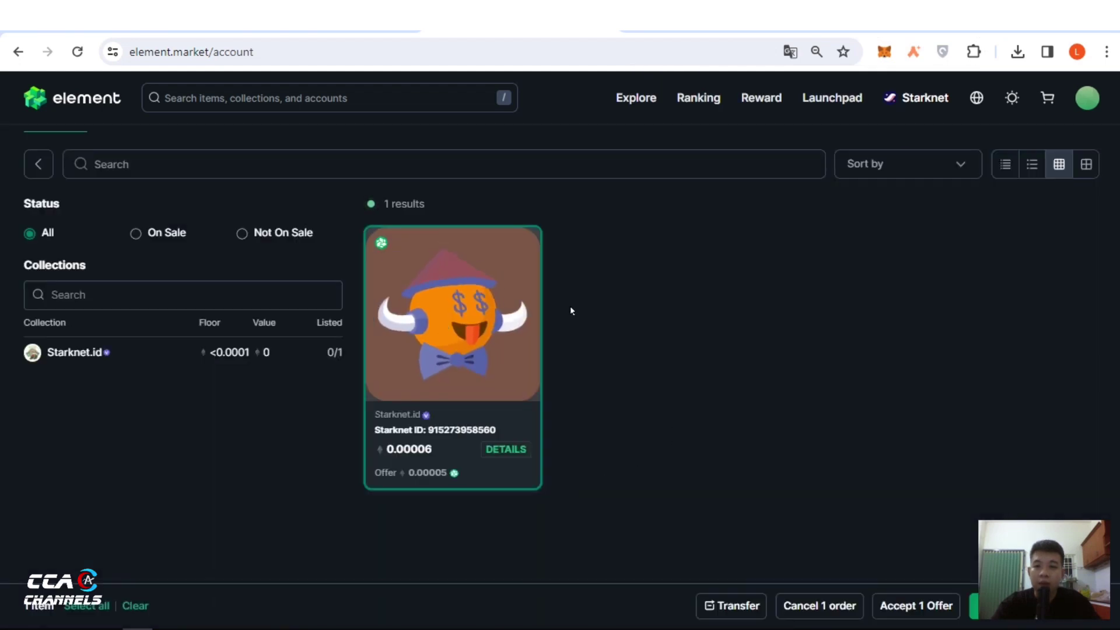
# - Return to the Starknet Quest page, verify the Buy 1 and List 1 NFT task, and collapse it
pyautogui.click(330, 26)
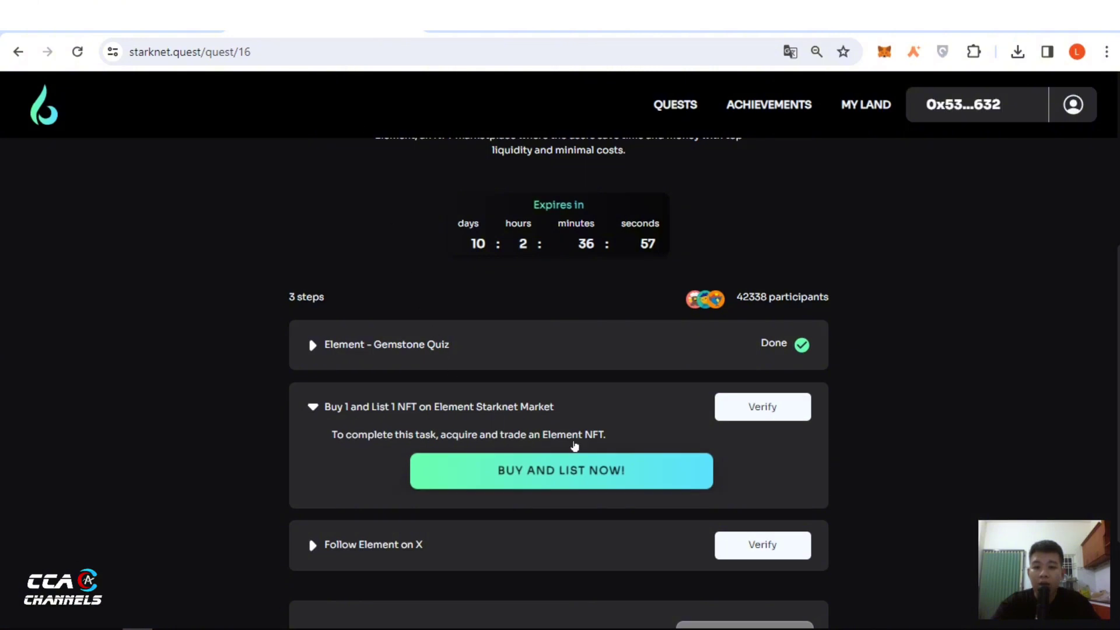
pyautogui.click(755, 408)
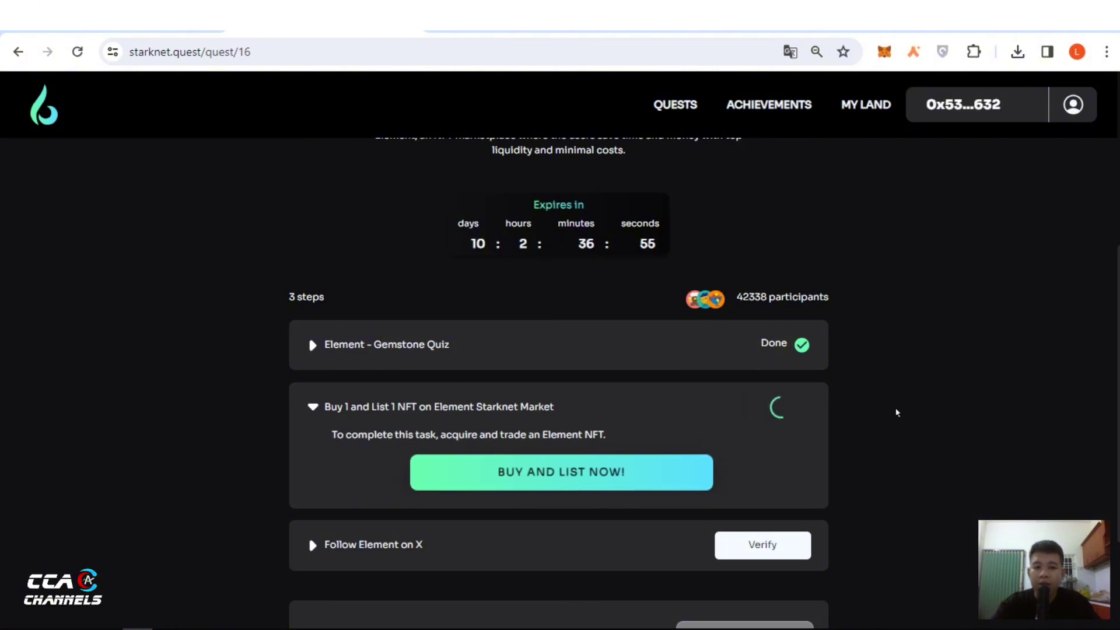
pyautogui.scroll(-2, 885, 417)
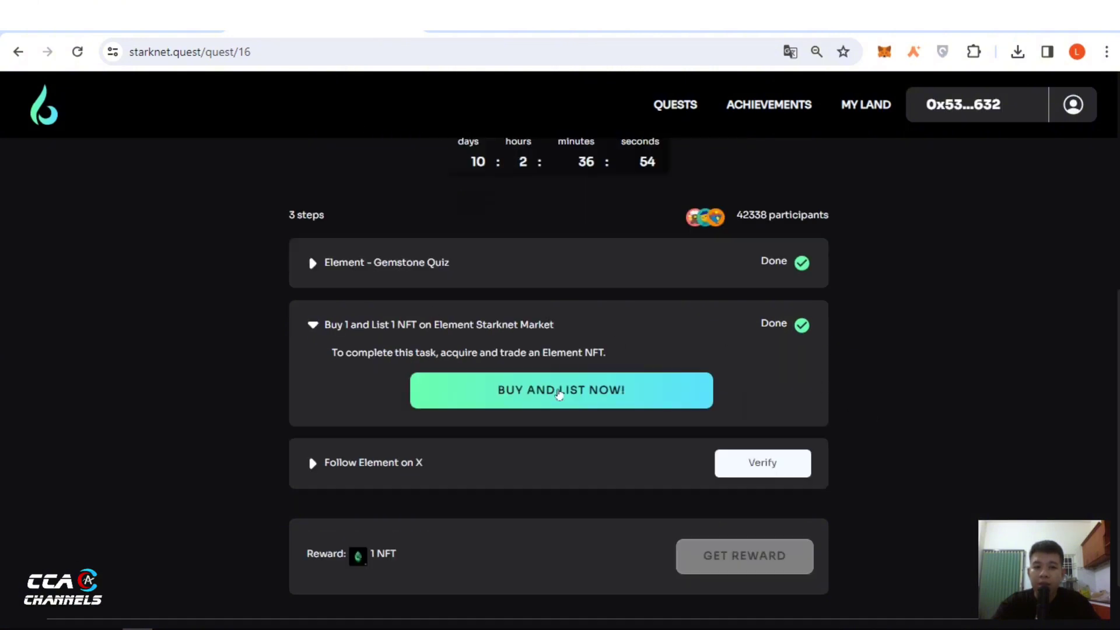
pyautogui.click(312, 325)
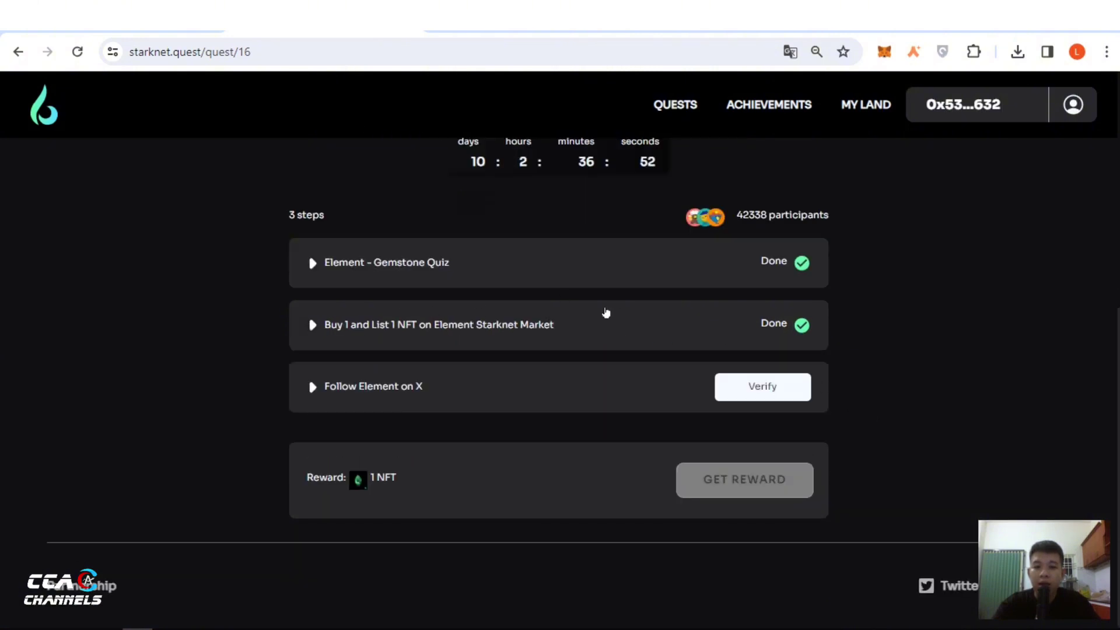
# - Follow the Element NFT Marketplace account on X for the quest's Follow Element on X task
pyautogui.click(387, 387)
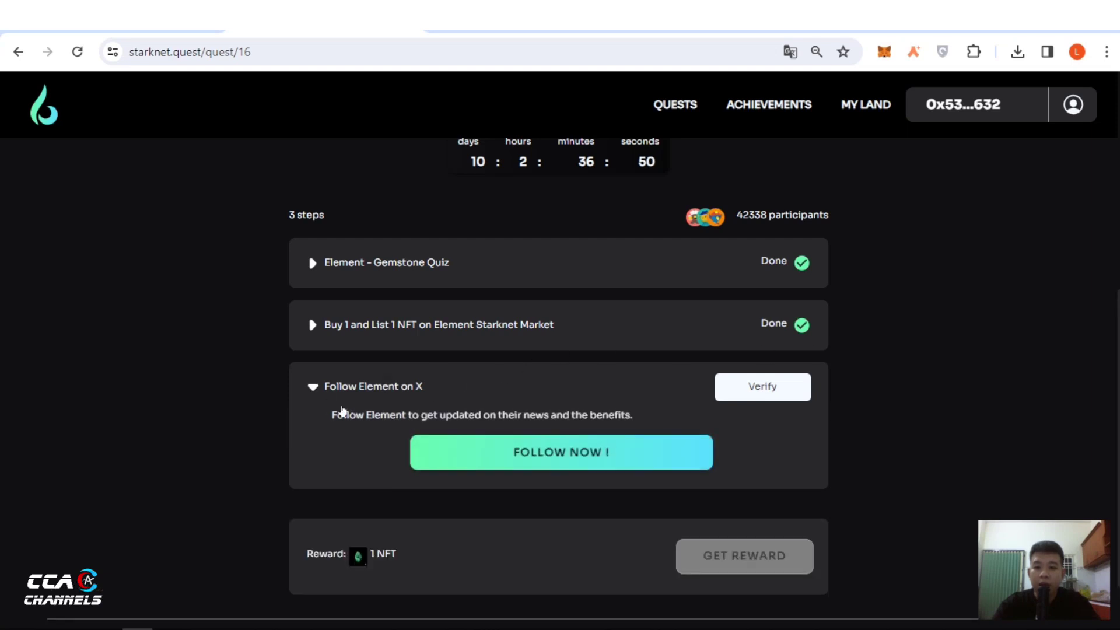
pyautogui.click(542, 452)
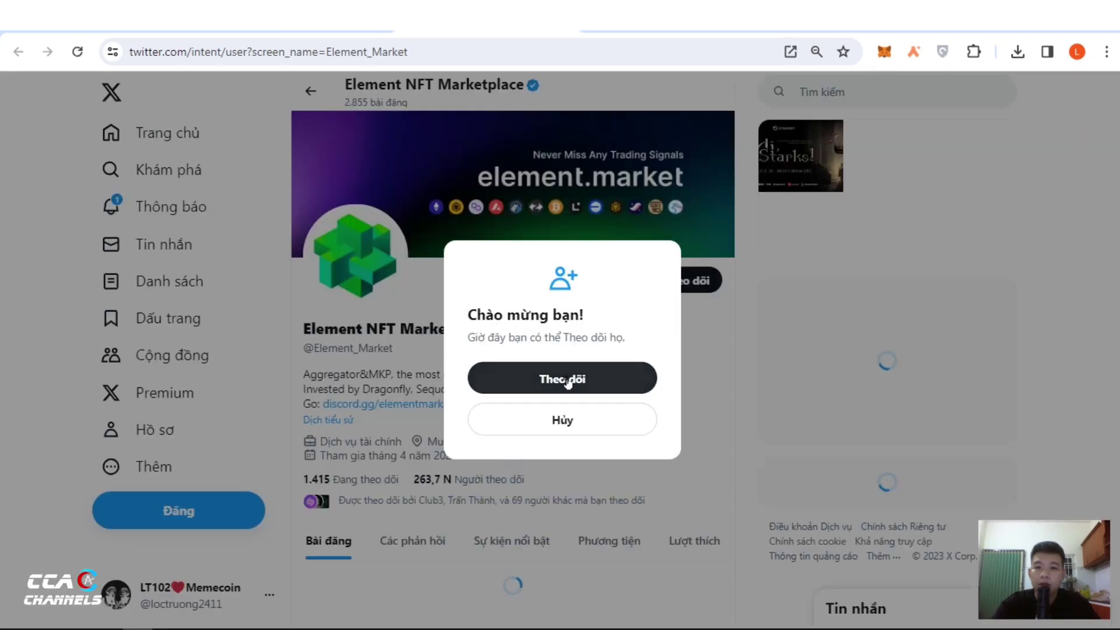
pyautogui.click(574, 378)
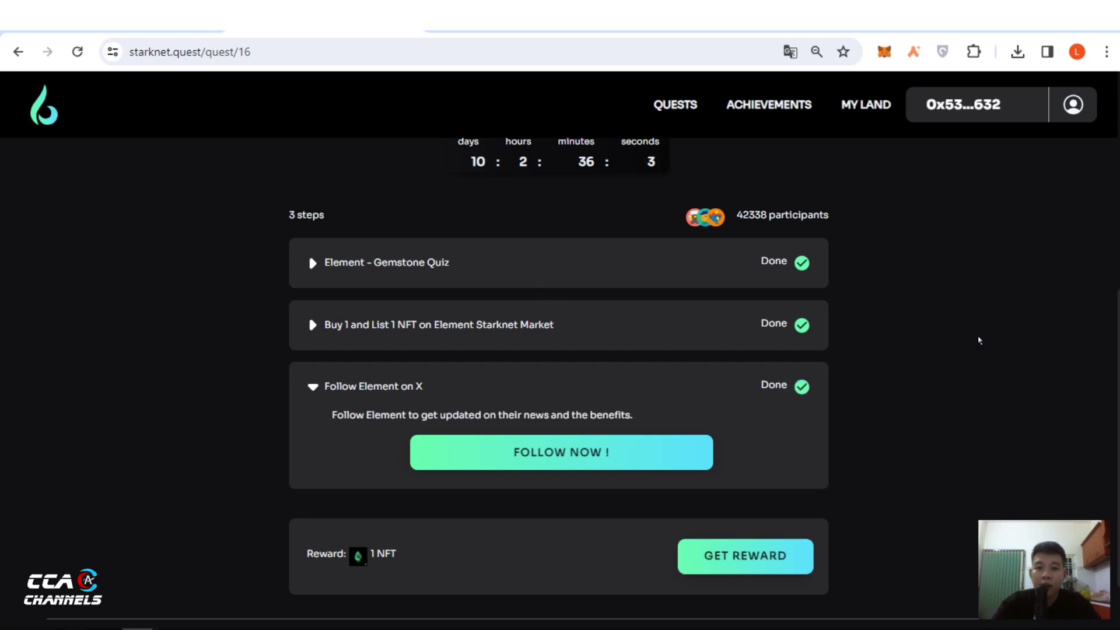
# - Claim the quest's NFT reward, confirm the transaction in ArgentX, and dismiss the reward message
pyautogui.scroll(-1, 933, 350)
pyautogui.click(740, 484)
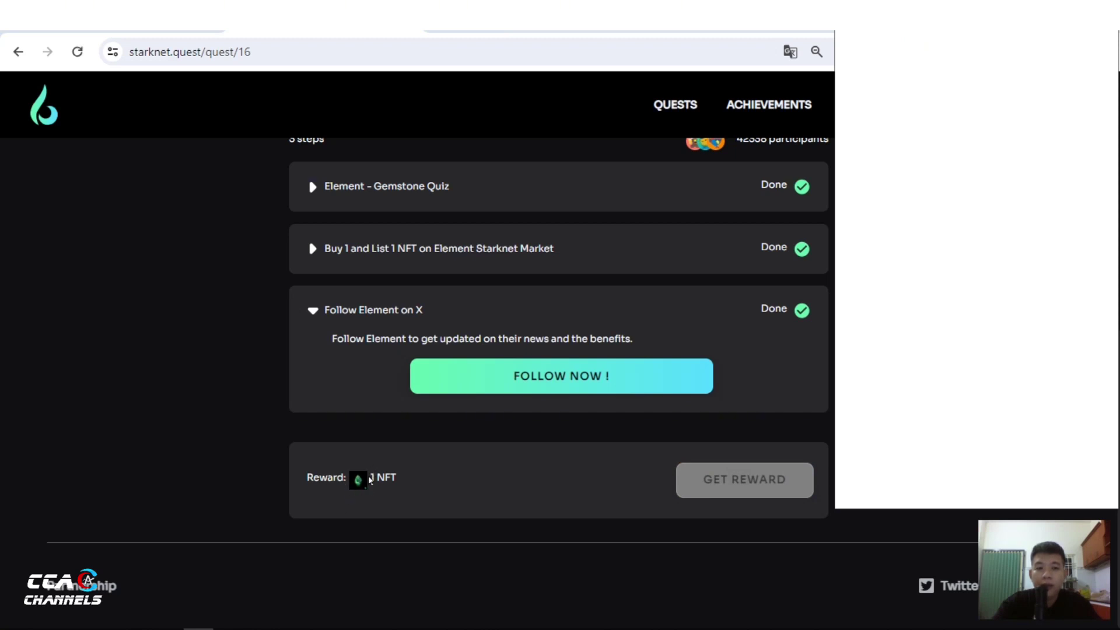
pyautogui.click(1089, 76)
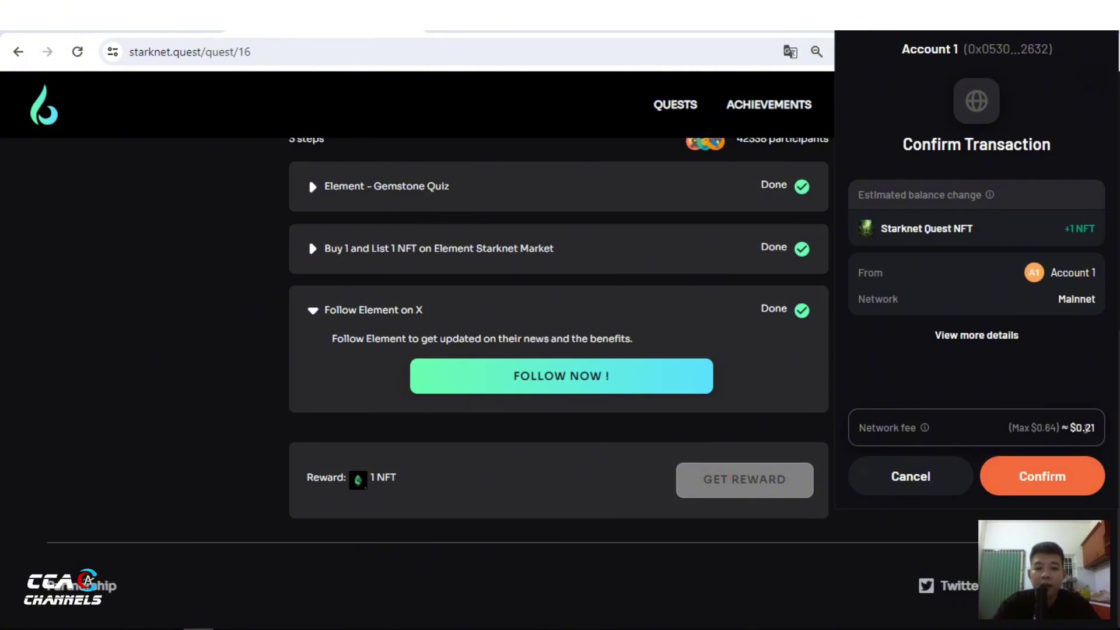
pyautogui.click(1052, 486)
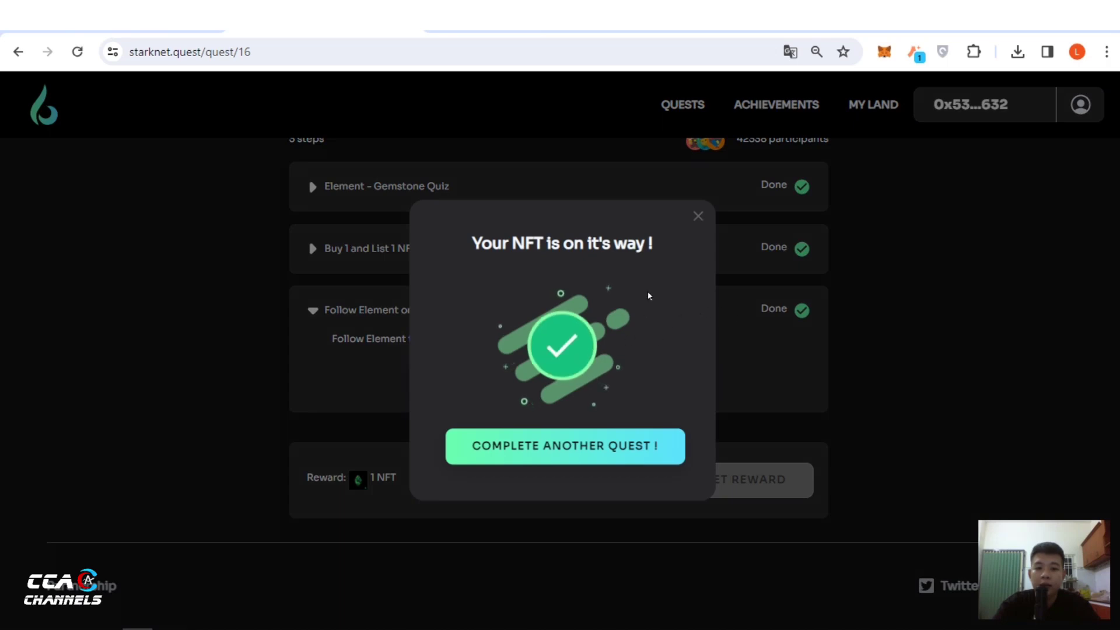
pyautogui.click(698, 216)
# - Review the Element - Gemstone Quest tasks and go back to the Hi, Starks quests list
pyautogui.scroll(4, 724, 277)
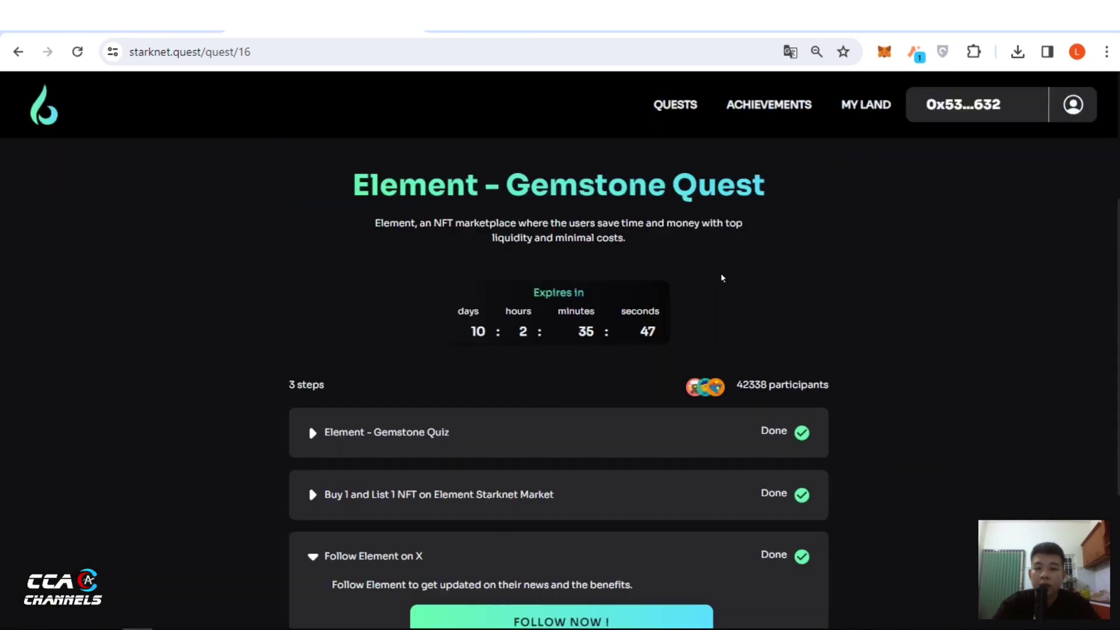
pyautogui.scroll(-3, 689, 277)
pyautogui.scroll(-1, 152, 417)
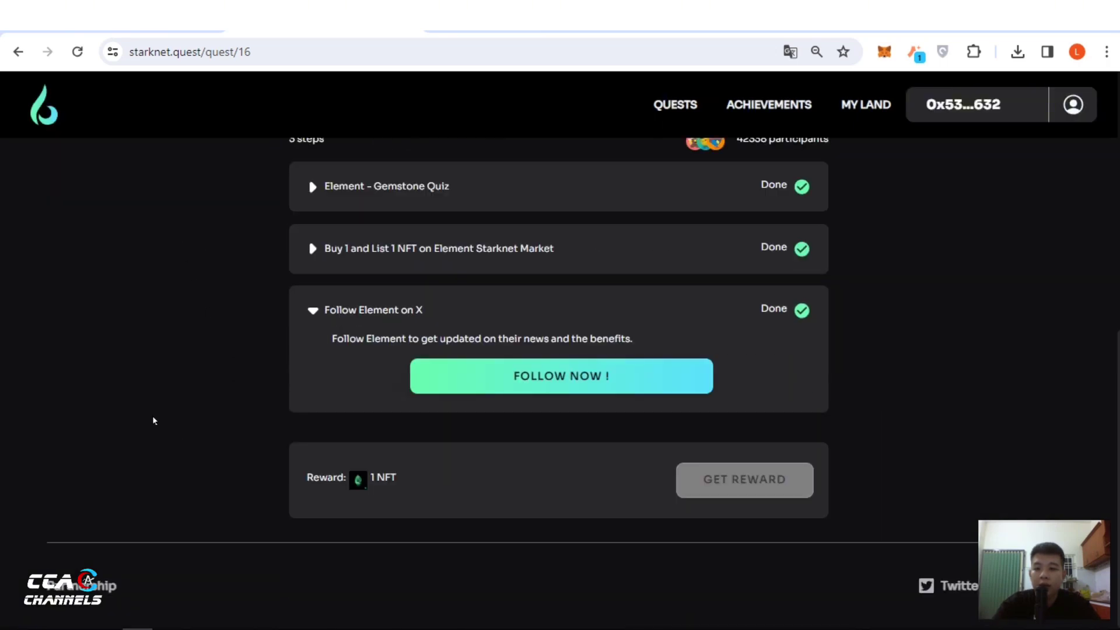
pyautogui.scroll(4, 16, 92)
pyautogui.scroll(4, 117, 163)
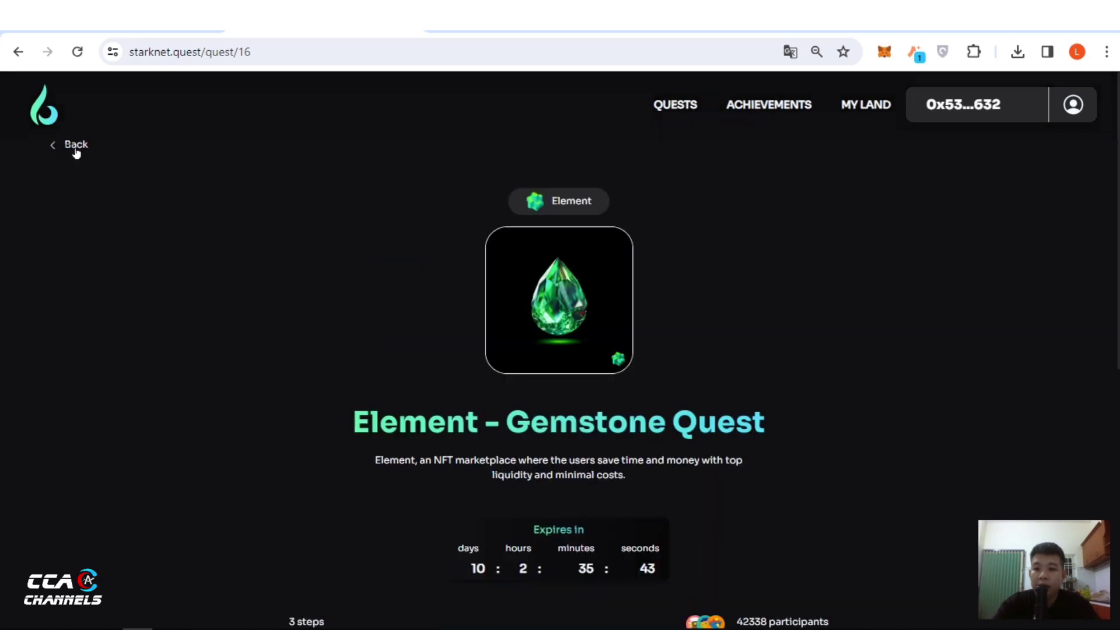
pyautogui.click(73, 145)
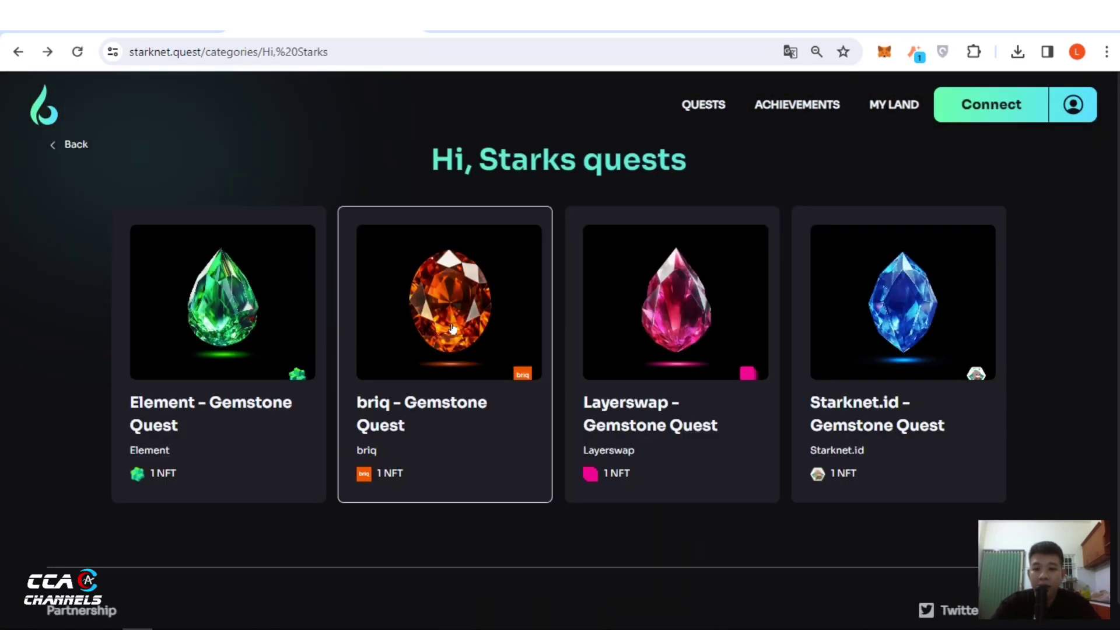
# - Open the briq - Gemstone Quest from the Hi, Starks list and start its briquiz
pyautogui.click(497, 322)
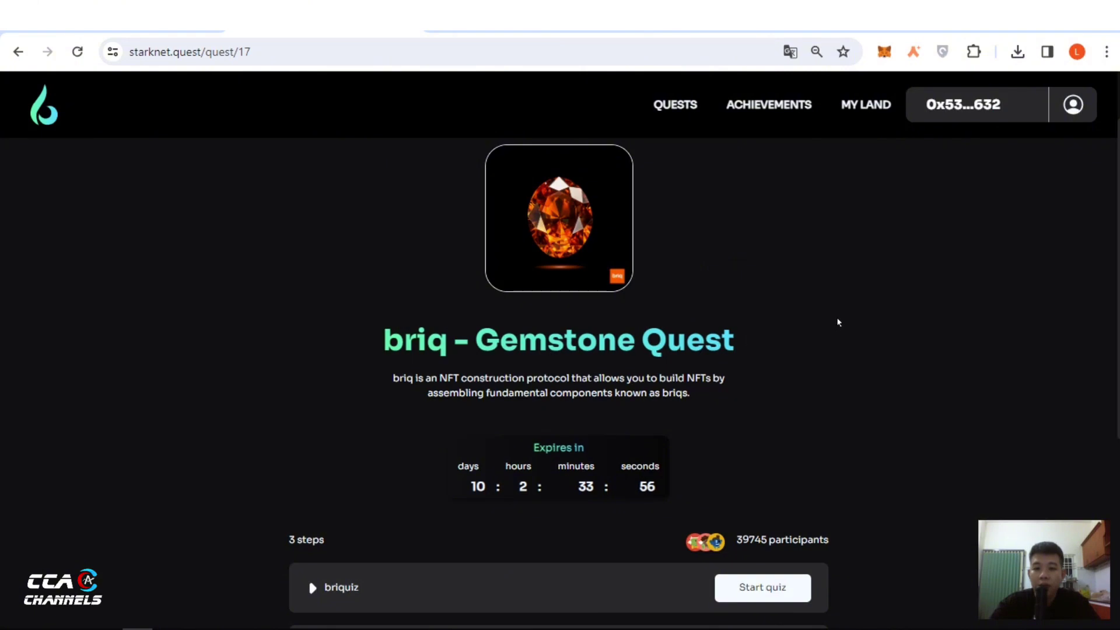
pyautogui.scroll(-4, 663, 317)
pyautogui.scroll(-1, 719, 297)
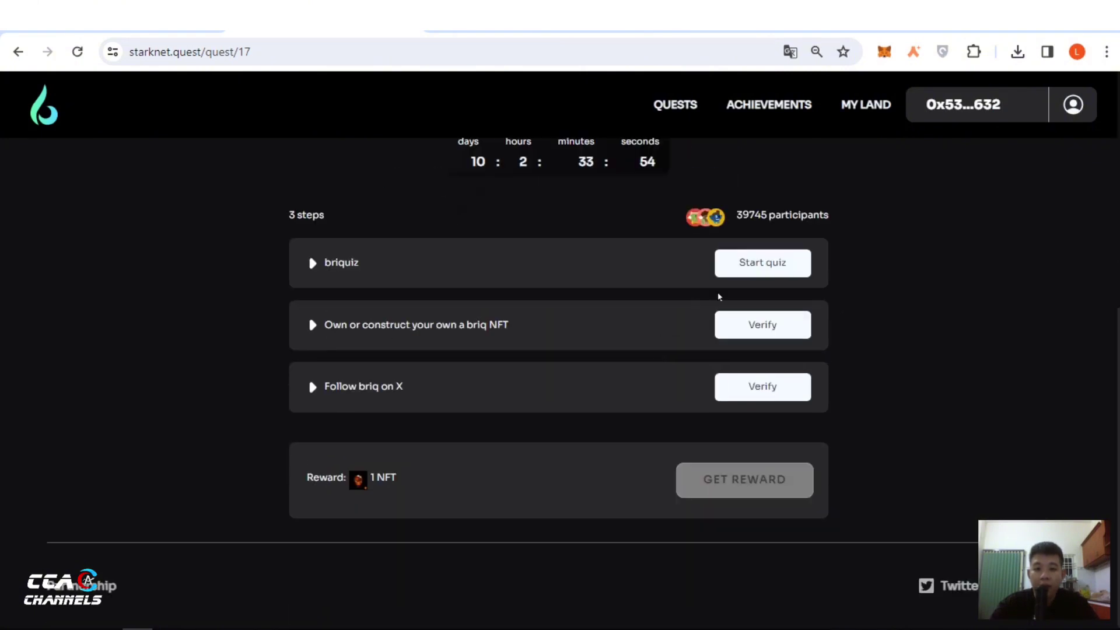
pyautogui.click(757, 263)
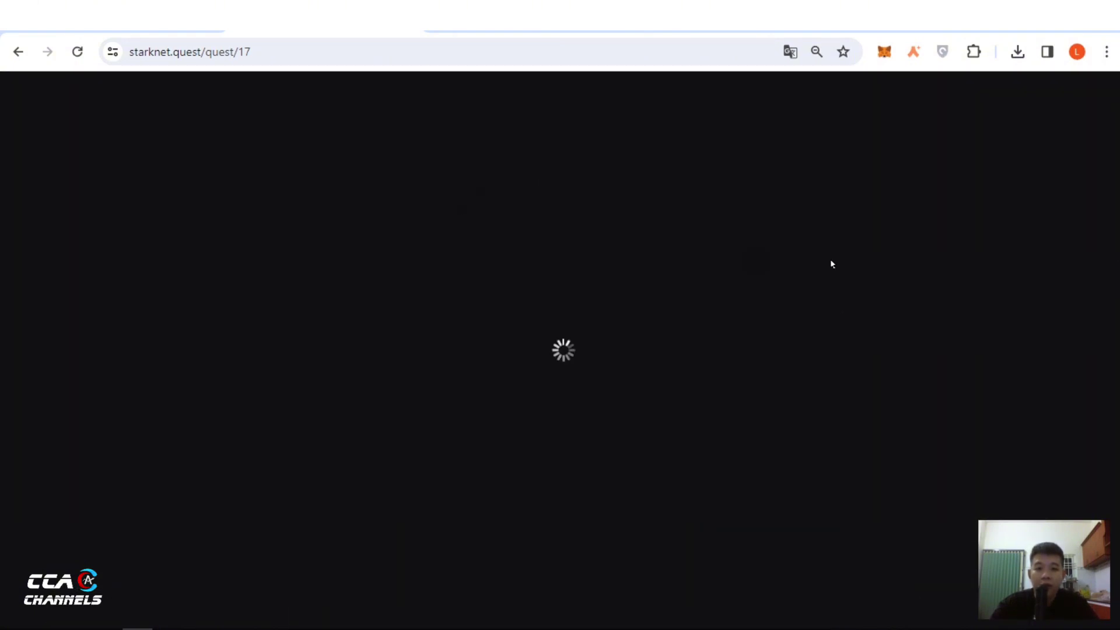
pyautogui.click(576, 394)
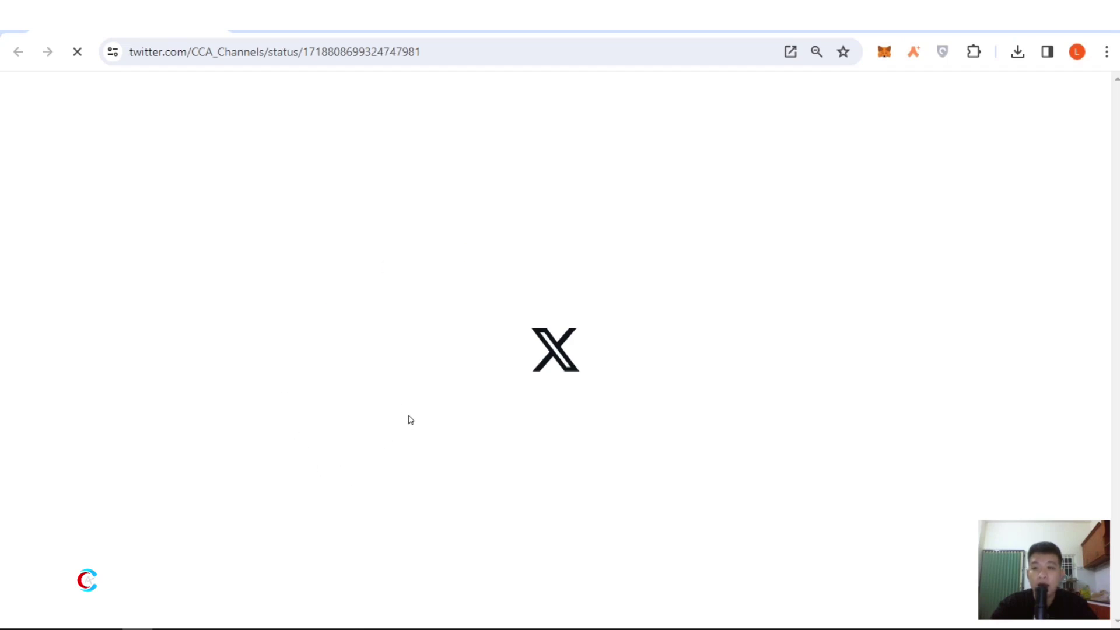
# - Look up the briquiz answers in the CCA_Channels post on X and answer the first question with "ERC-1155 compatible construction blocks used to build NFTs"
pyautogui.scroll(-6, 321, 313)
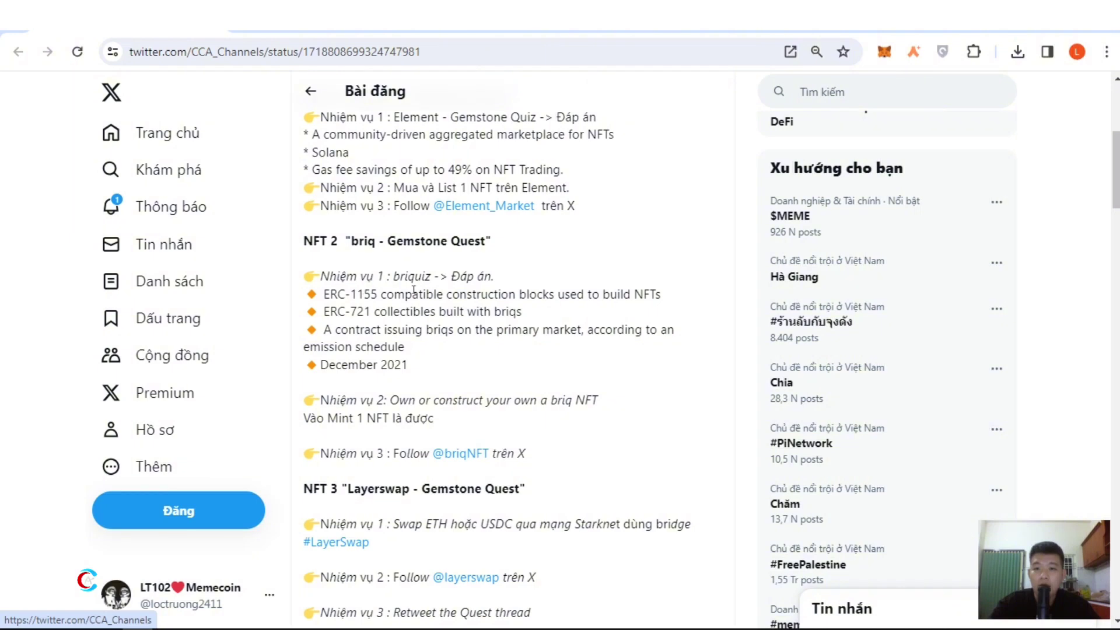
pyautogui.click(519, 15)
pyautogui.hotkey('ctrl', 'shift', 'Tab')
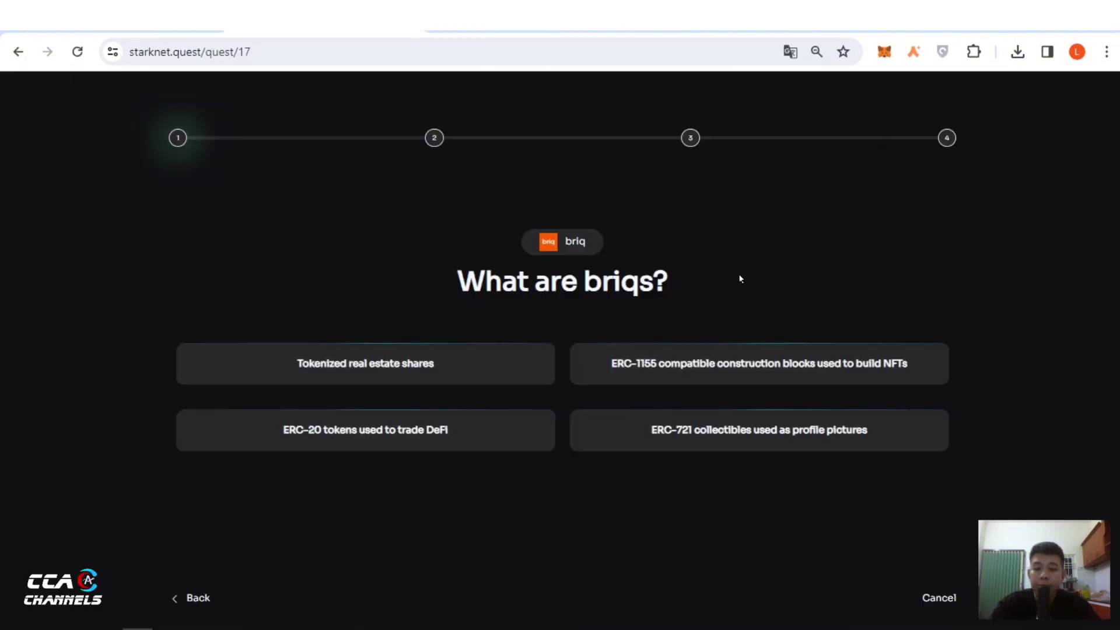
pyautogui.click(679, 382)
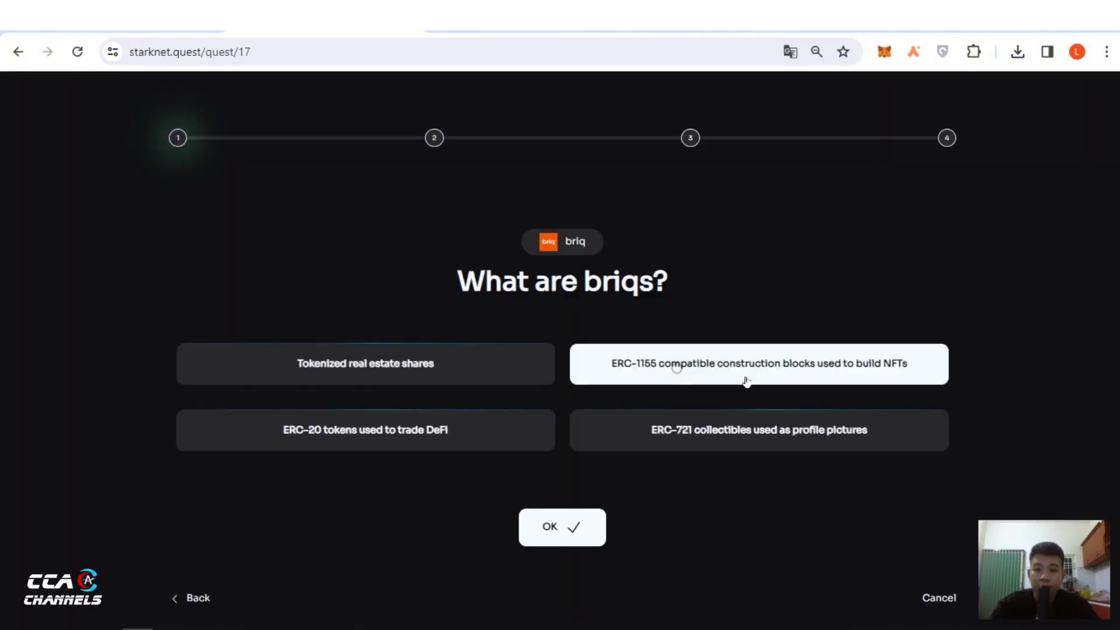
pyautogui.click(569, 528)
# - Check the answer post and answer "What are sets?" with "ERC-721 collectibles built with briqs"
pyautogui.hotkey('ctrl', 'shift', 'Tab')
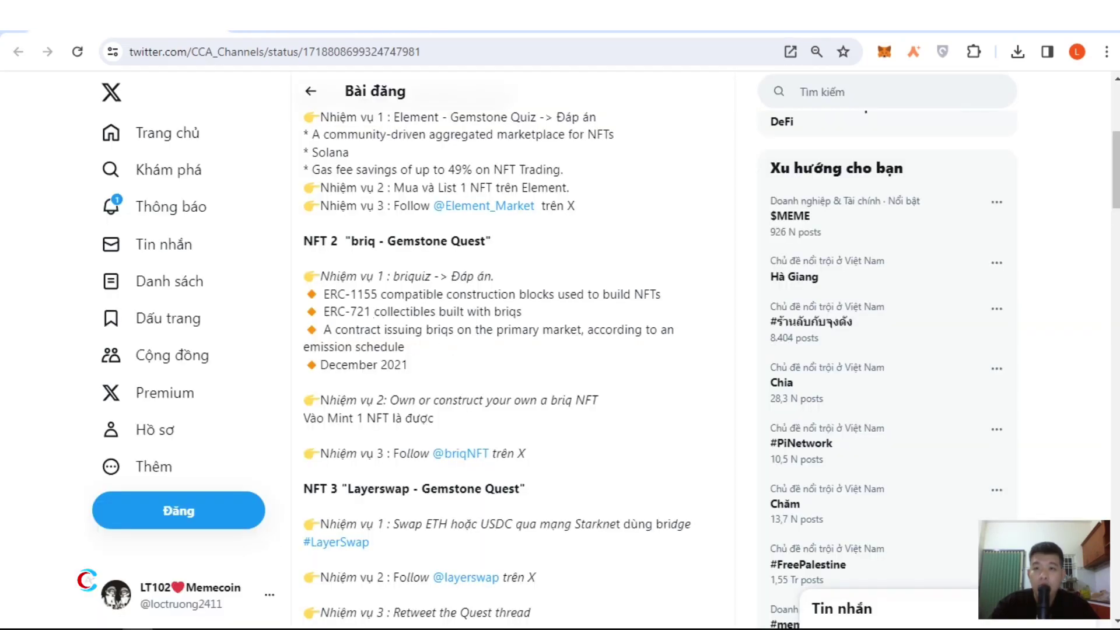
pyautogui.hotkey('ctrl', 'Tab')
pyautogui.click(351, 371)
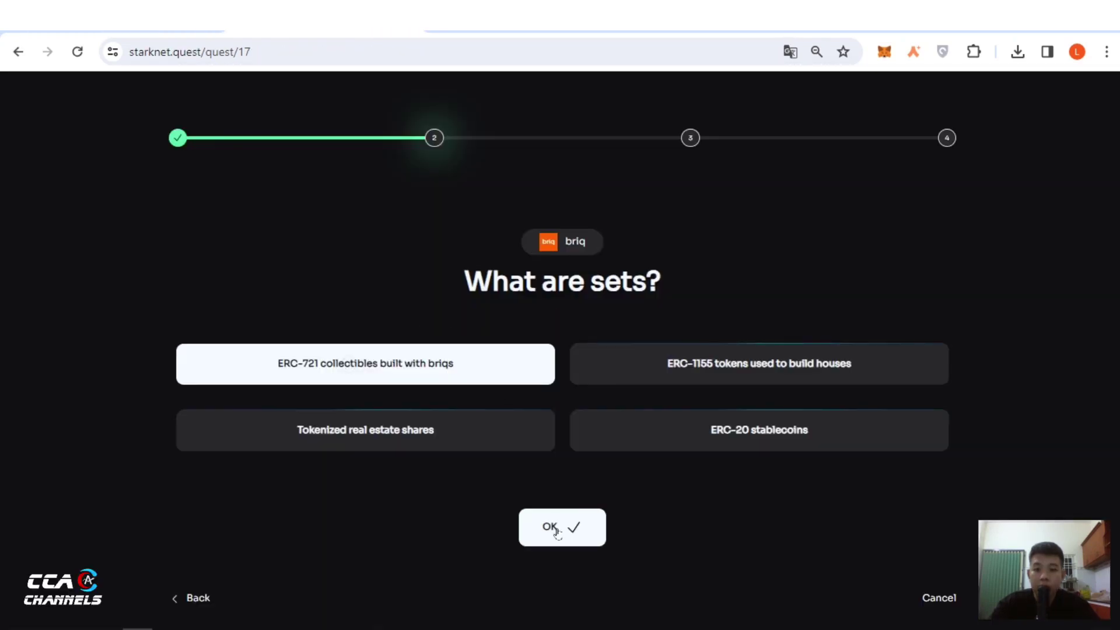
pyautogui.click(556, 531)
# - Check the answer post and answer the briq factory question with "A contract issuing briqs on the primary market, according to an emission schedule"
pyautogui.hotkey('ctrl', 'shift', 'Tab')
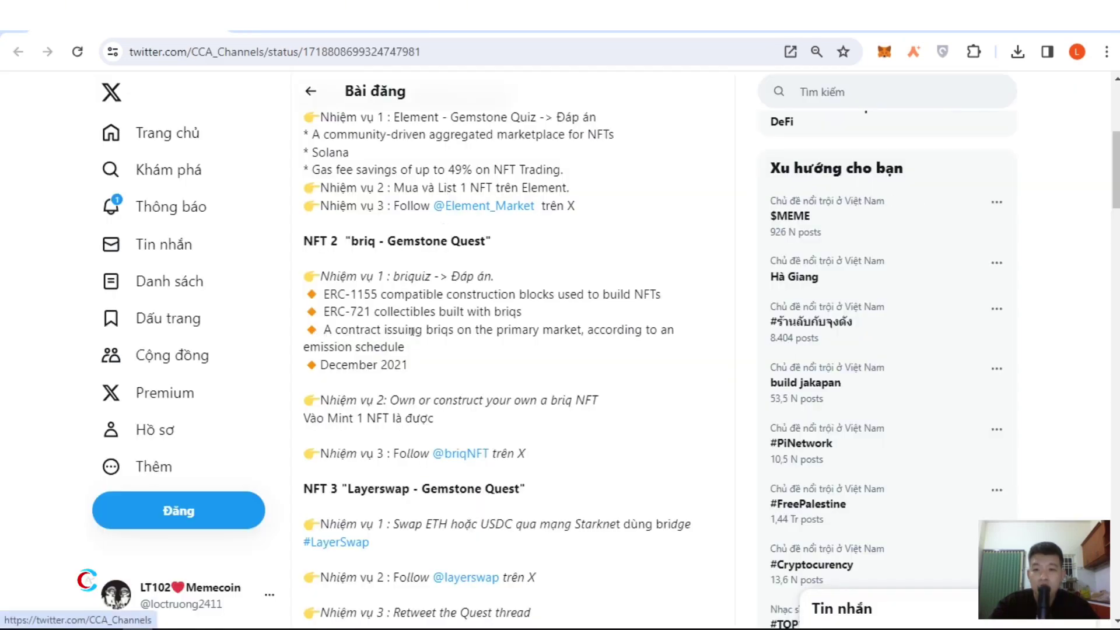
pyautogui.hotkey('ctrl', 'Tab')
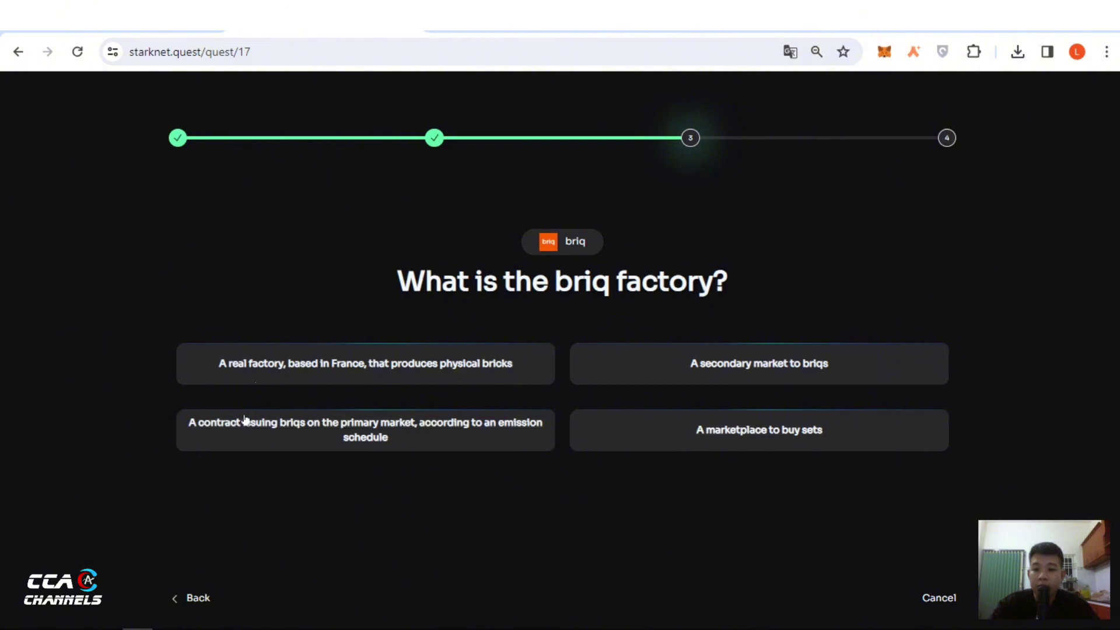
pyautogui.click(319, 428)
pyautogui.click(563, 527)
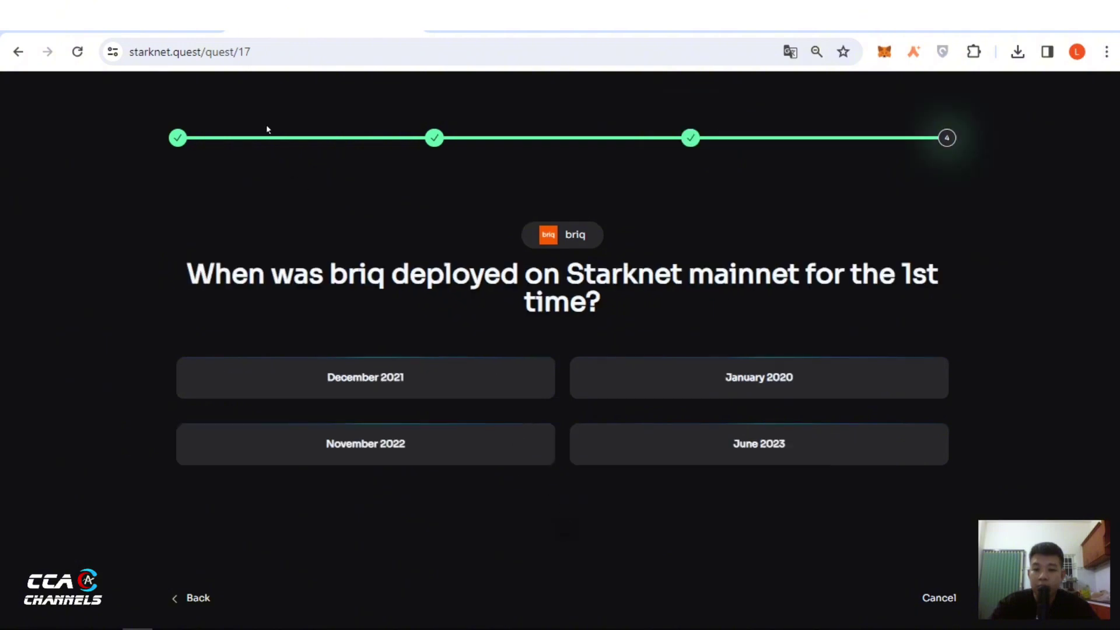
# - Check the answer post, answer the briq mainnet deployment question with "December 2021", and go back to the quest
pyautogui.click(155, 31)
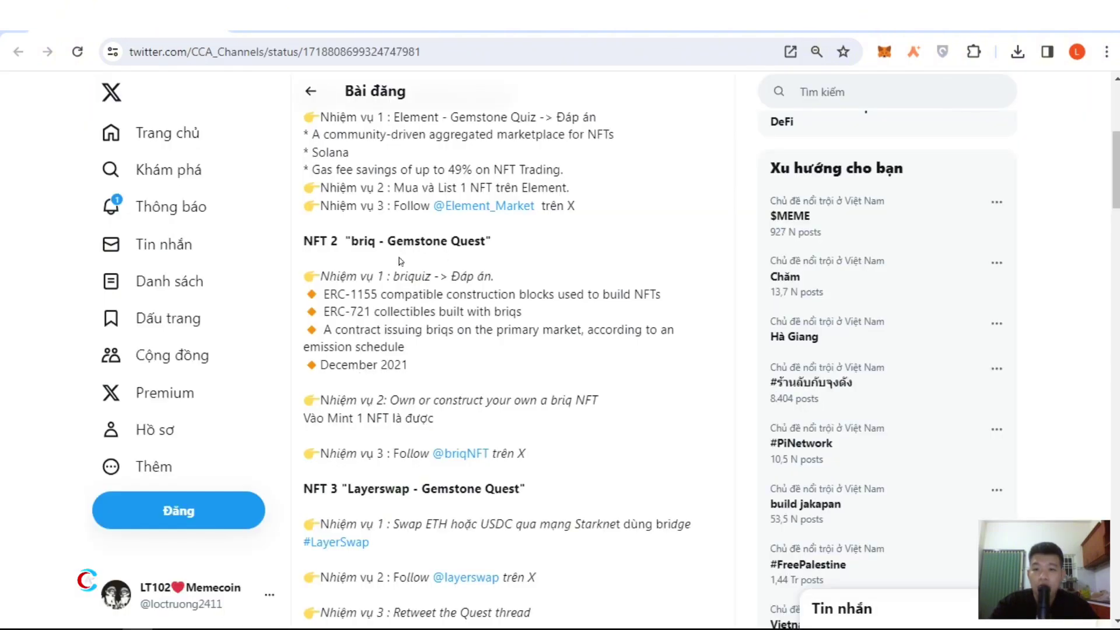
pyautogui.click(323, 31)
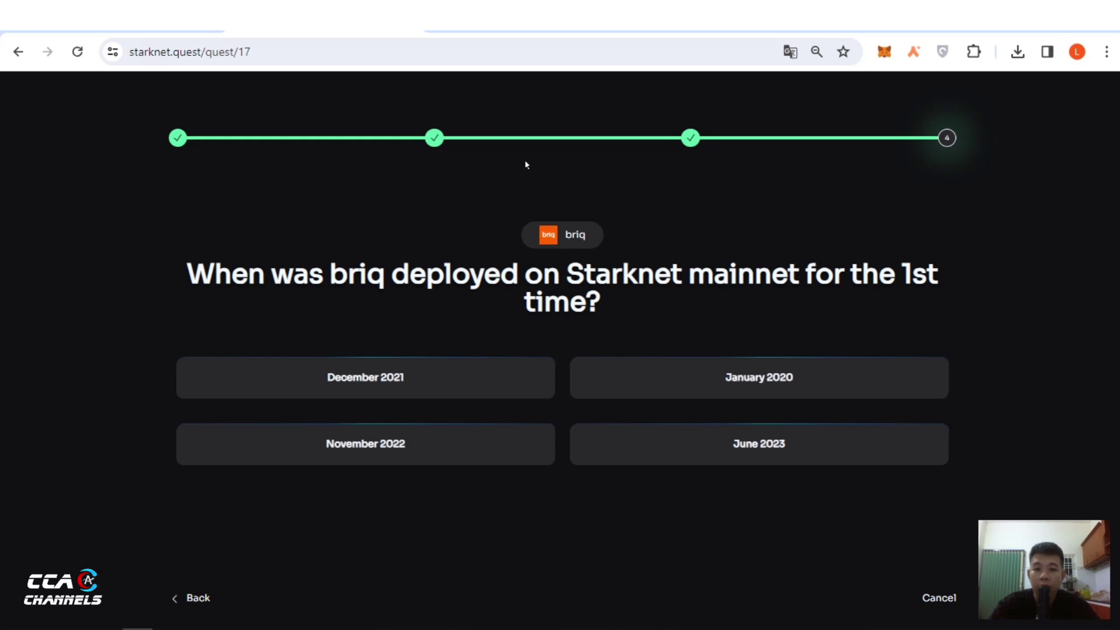
pyautogui.click(469, 384)
pyautogui.click(563, 536)
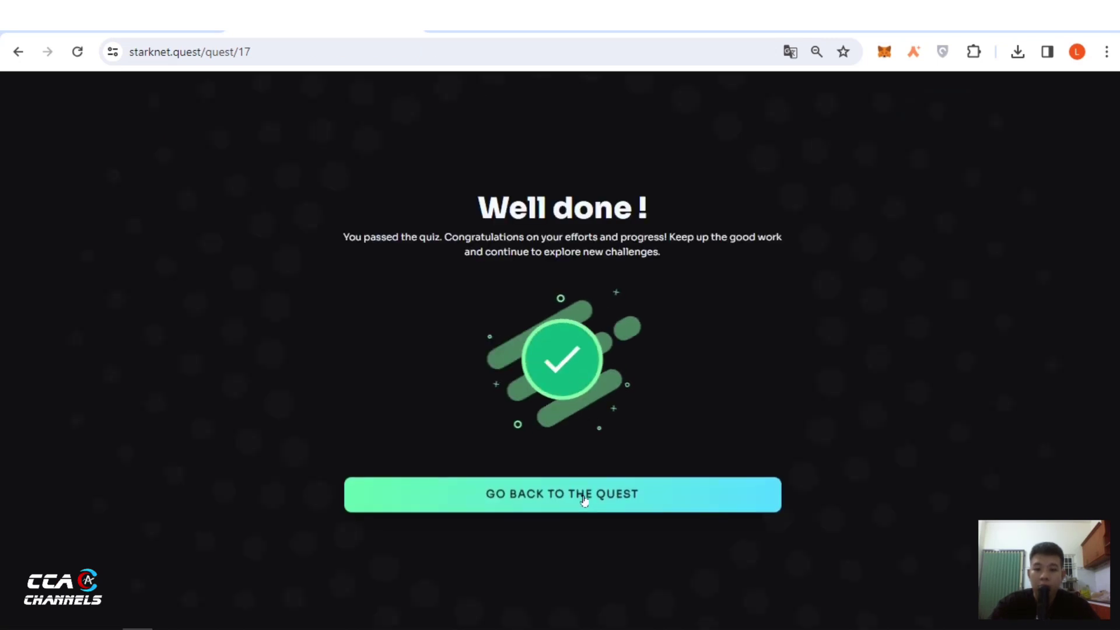
pyautogui.click(625, 481)
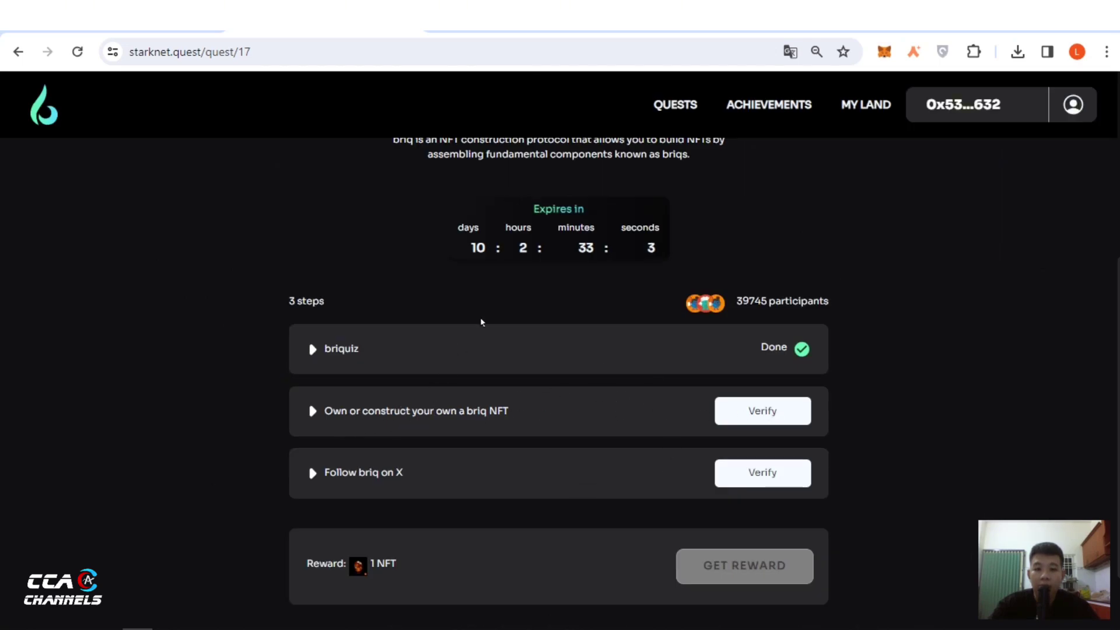
# - Expand the "Own or construct your own a briq NFT" task, open the briq builder, and connect the wallet
pyautogui.scroll(3, 482, 320)
pyautogui.scroll(-3, 499, 250)
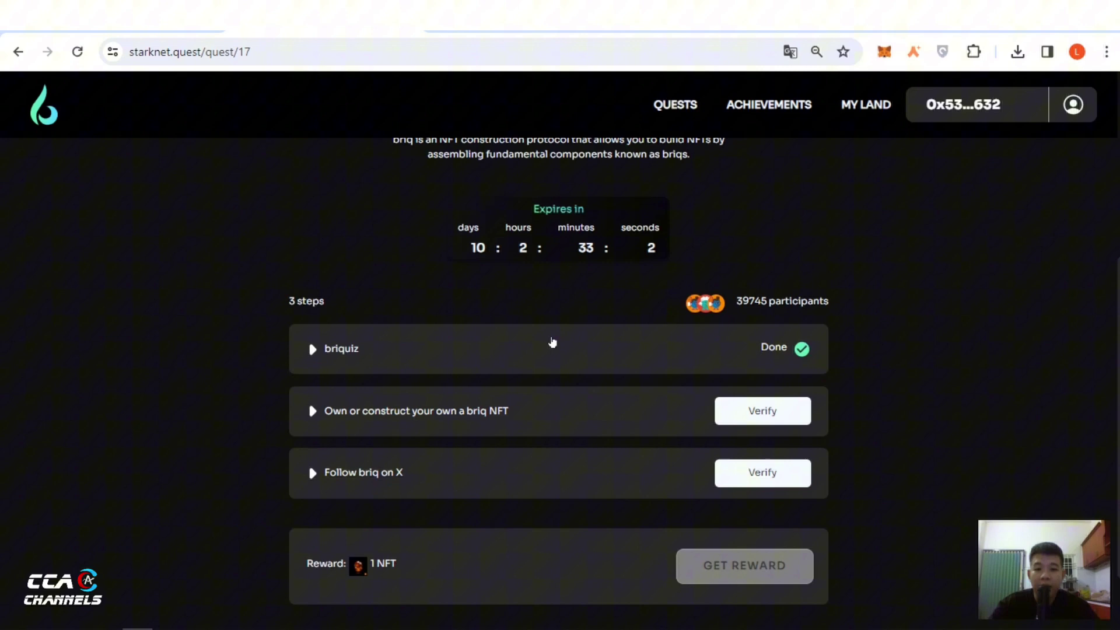
pyautogui.click(427, 409)
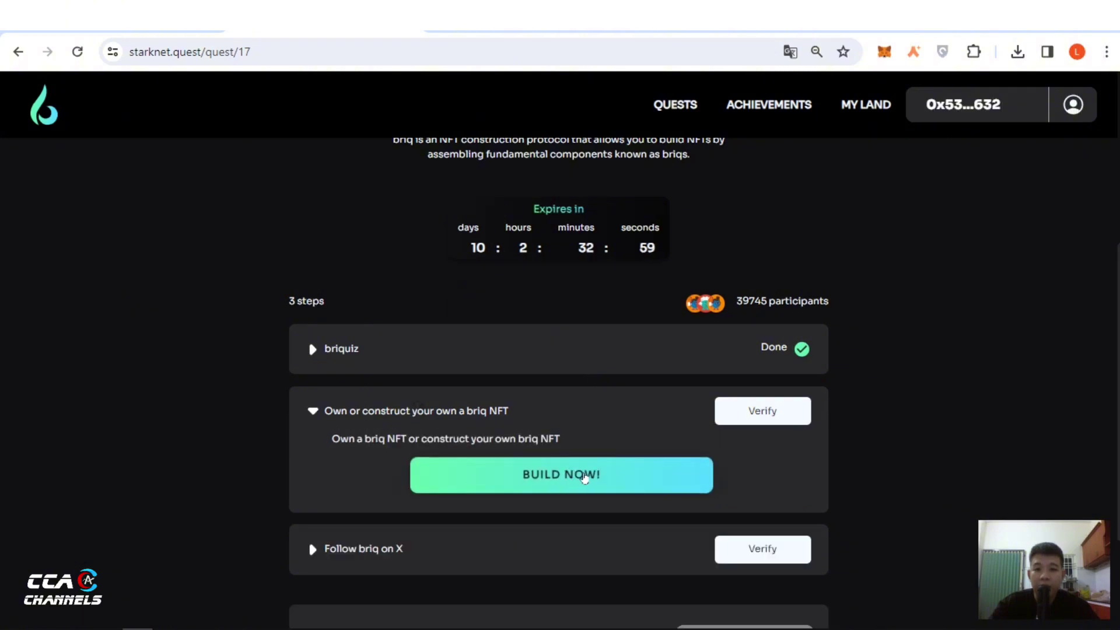
pyautogui.click(583, 477)
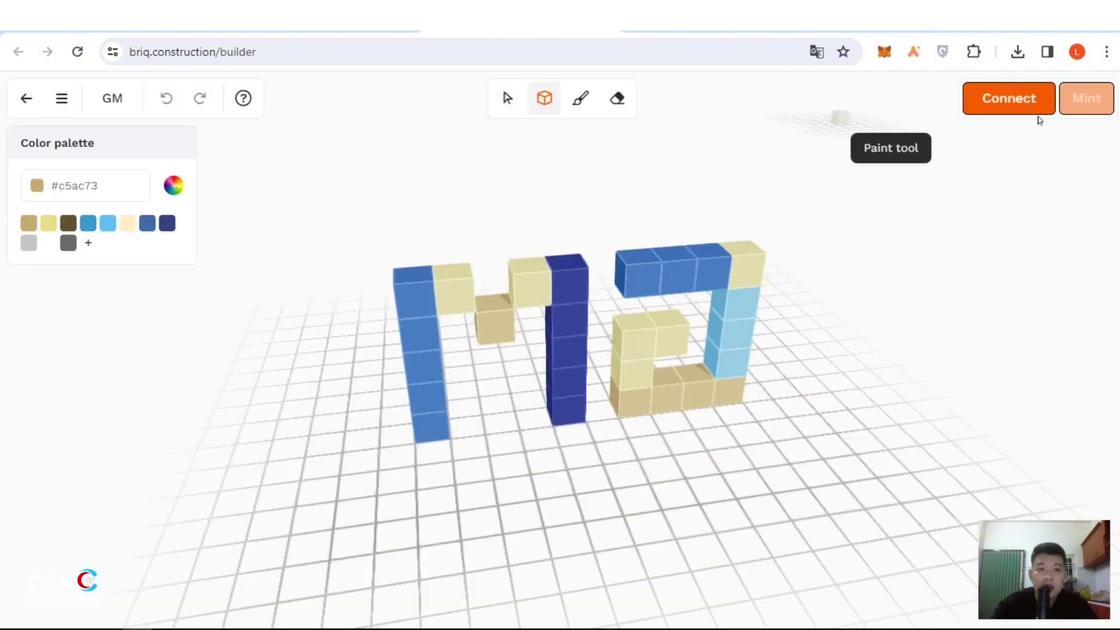
pyautogui.click(1013, 100)
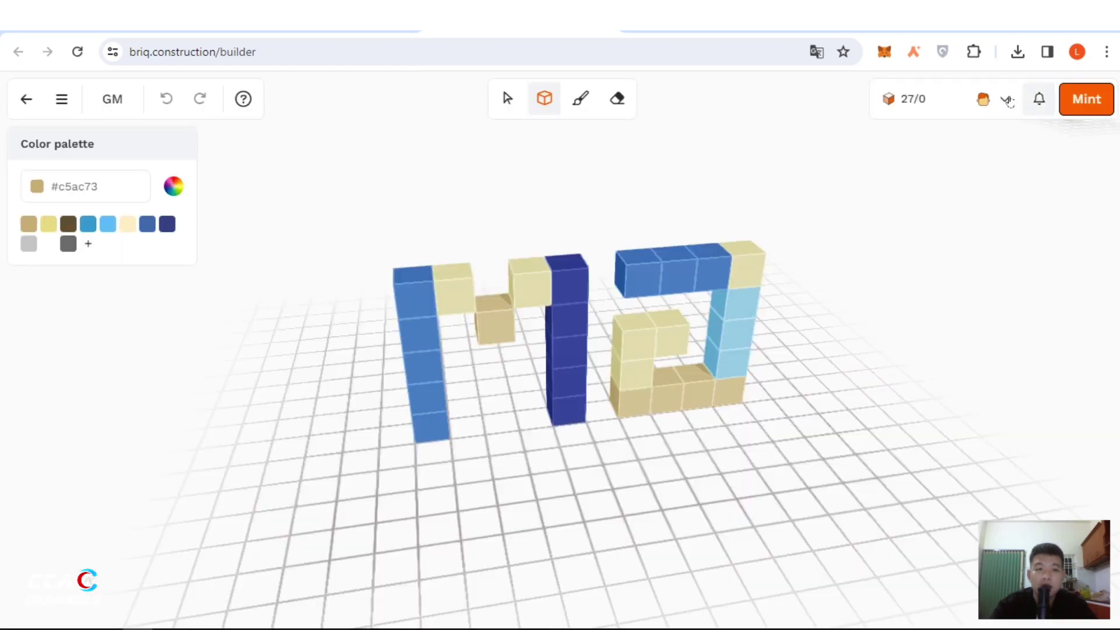
# - Try to mint the GM set, review the briqs purchase cost and terms, and open the ArgentX wallet
pyautogui.click(1094, 100)
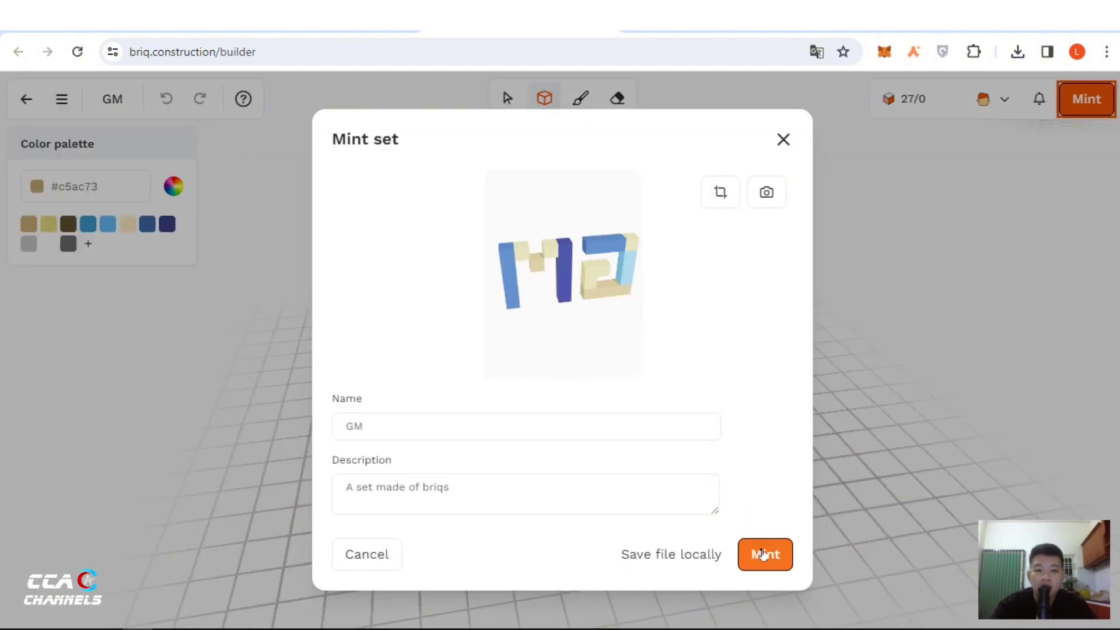
pyautogui.click(753, 551)
pyautogui.scroll(-2, 501, 257)
pyautogui.scroll(2, 621, 302)
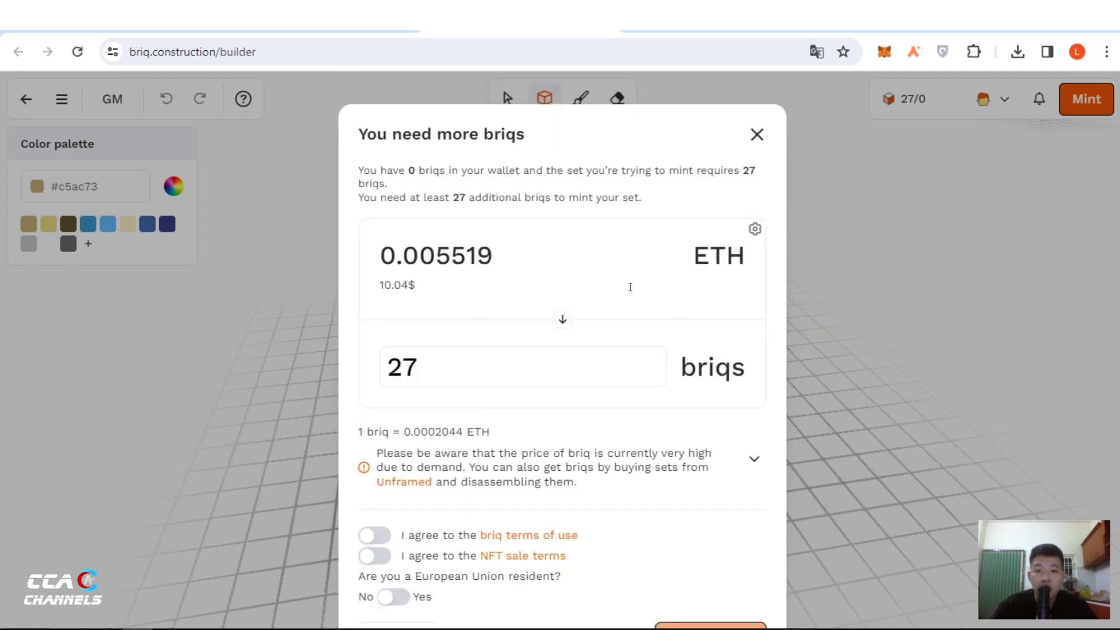
pyautogui.scroll(-2, 630, 287)
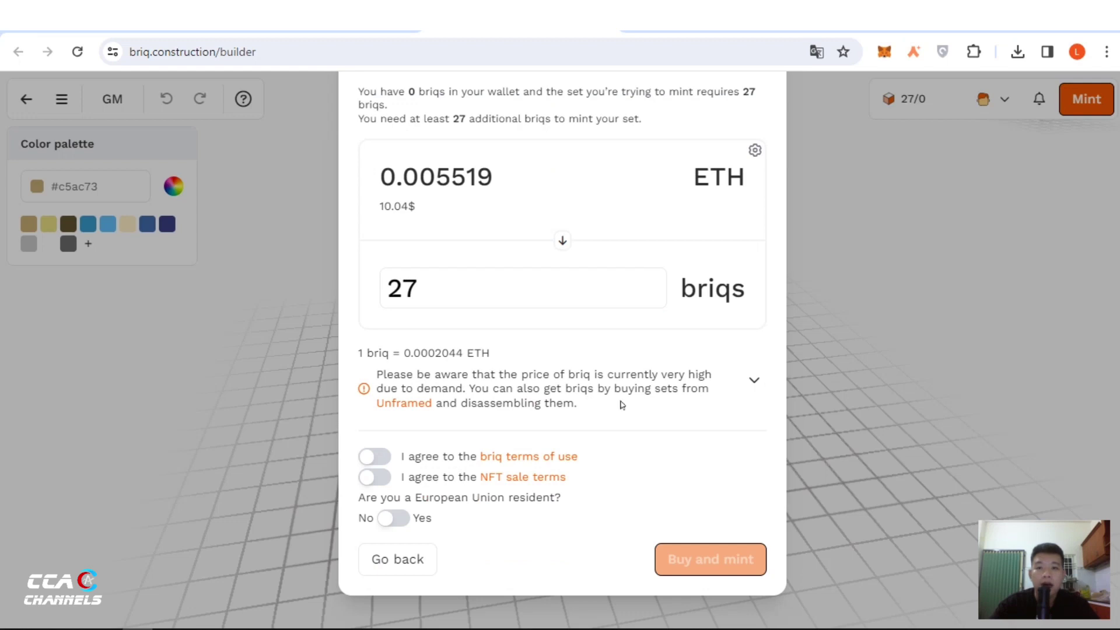
pyautogui.click(914, 52)
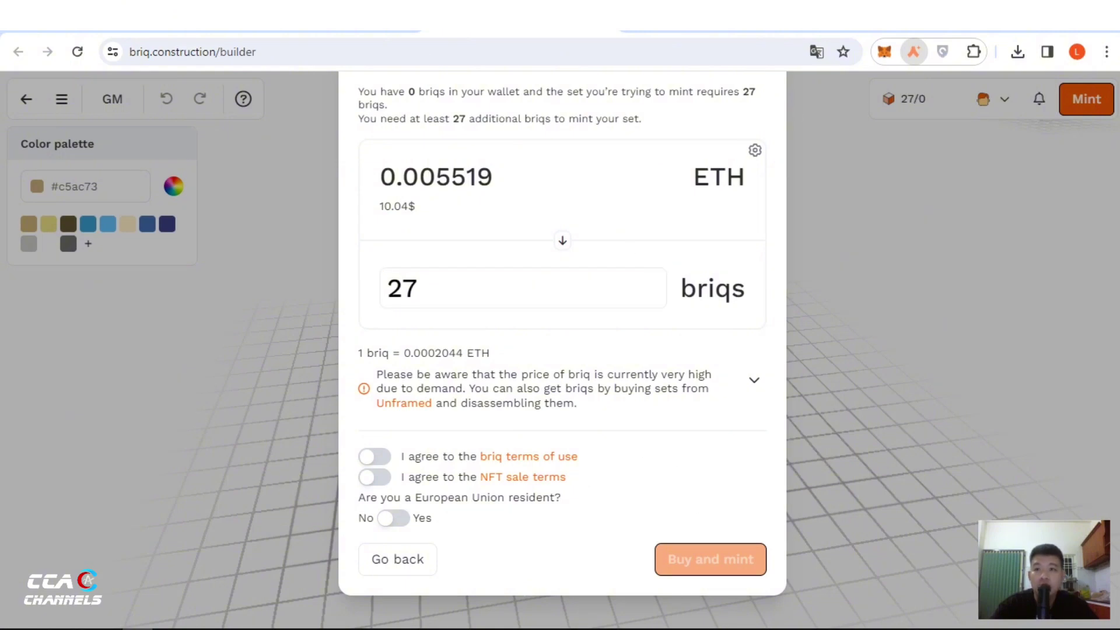
# - Return to the briq quest page, collapse the briq NFT task, and follow briq on X for the Follow briq on X task
pyautogui.hotkey('ctrl', 'Tab')
pyautogui.scroll(-2, 529, 445)
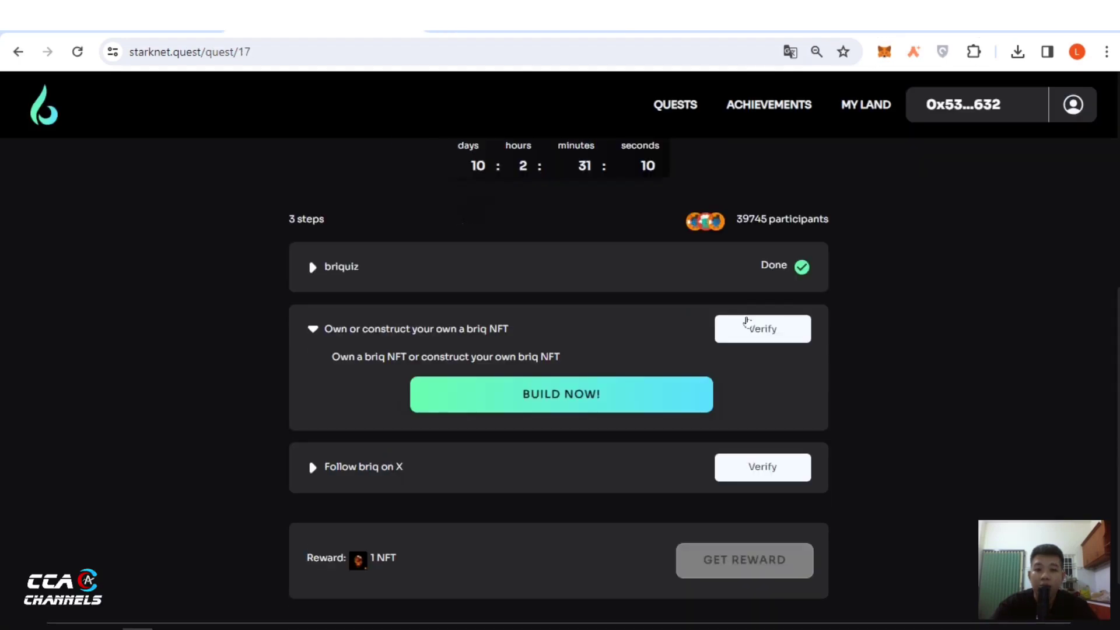
pyautogui.click(309, 329)
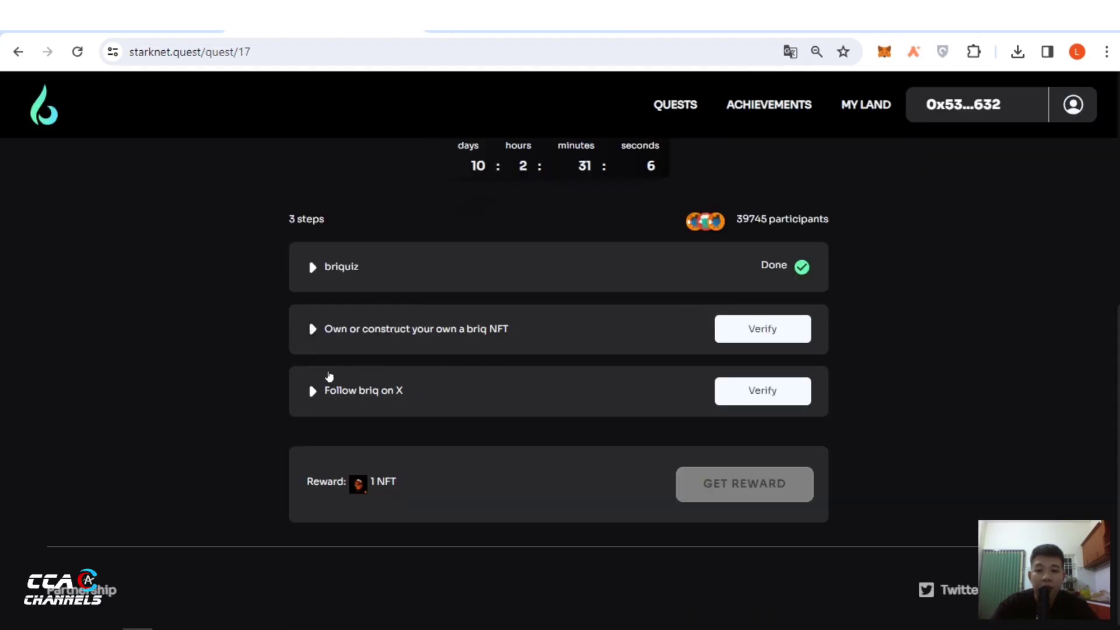
pyautogui.click(421, 374)
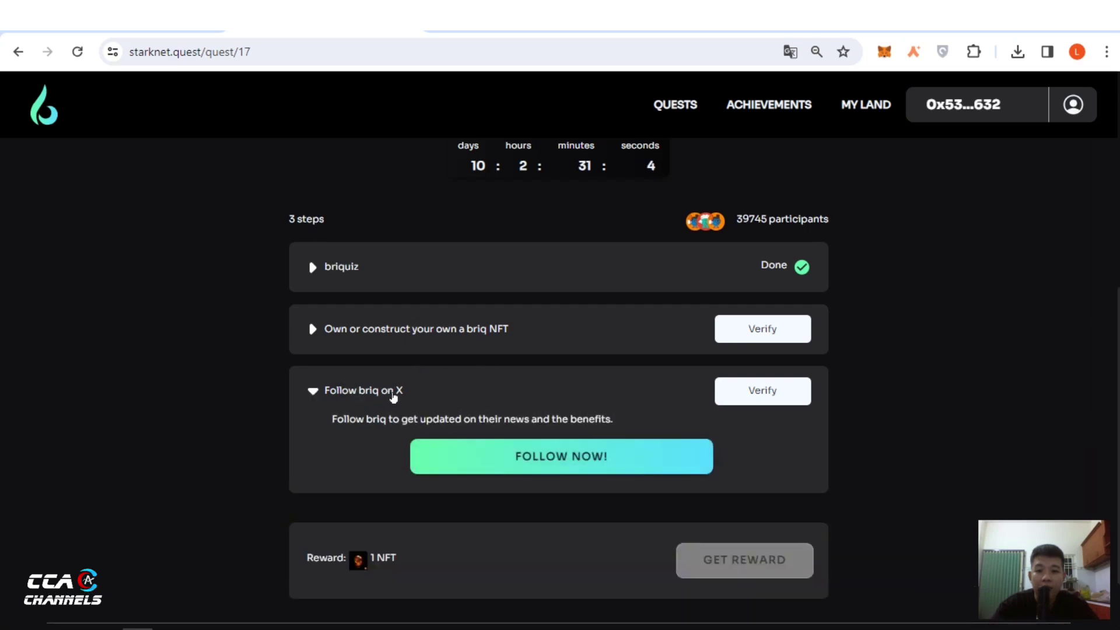
pyautogui.click(535, 457)
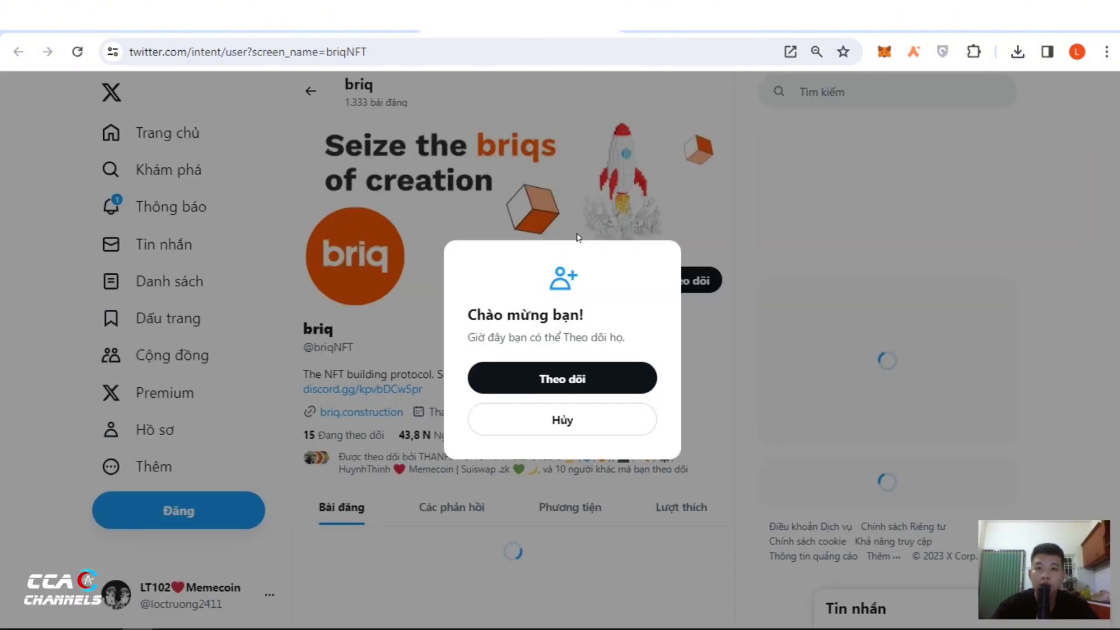
pyautogui.click(557, 380)
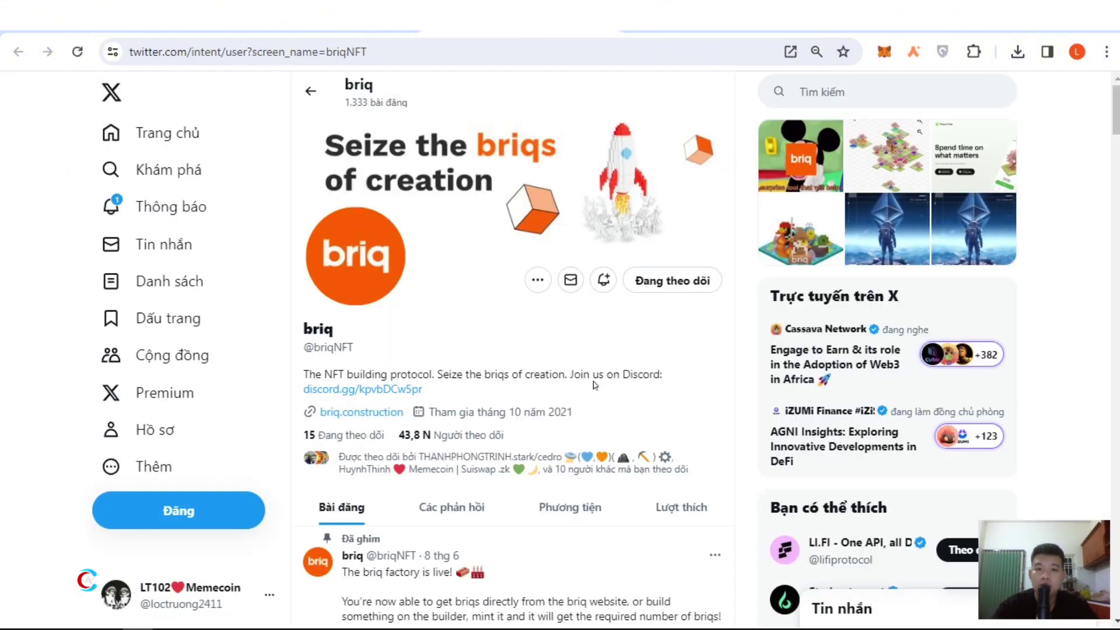
pyautogui.hotkey('ctrl', 'w')
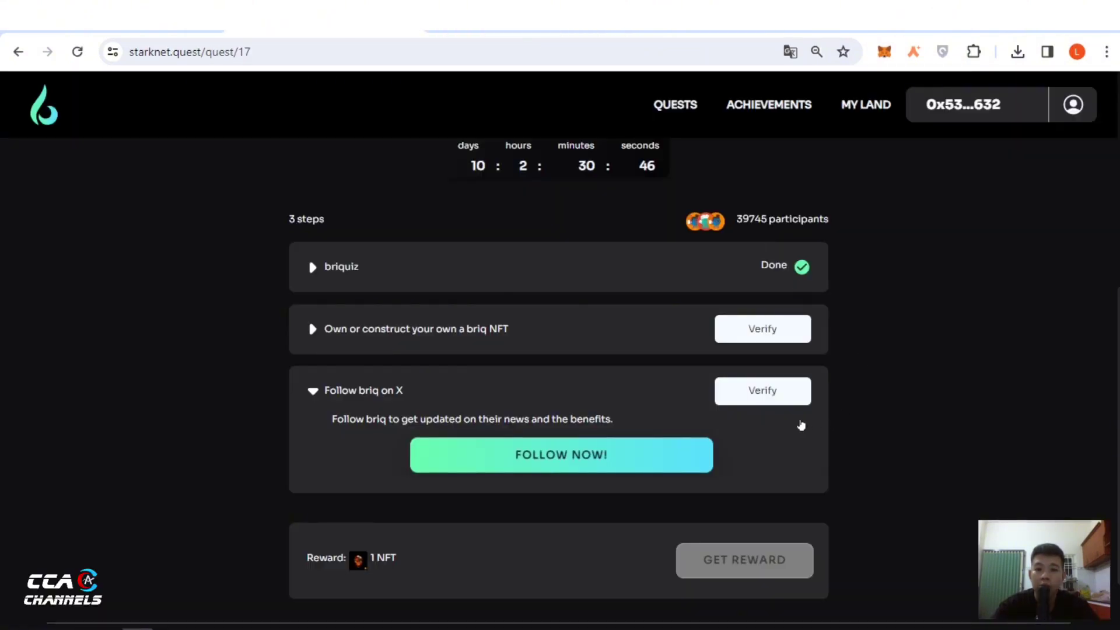
# - Verify the Follow briq on X task, return to the quest page, and collapse the task
pyautogui.click(770, 393)
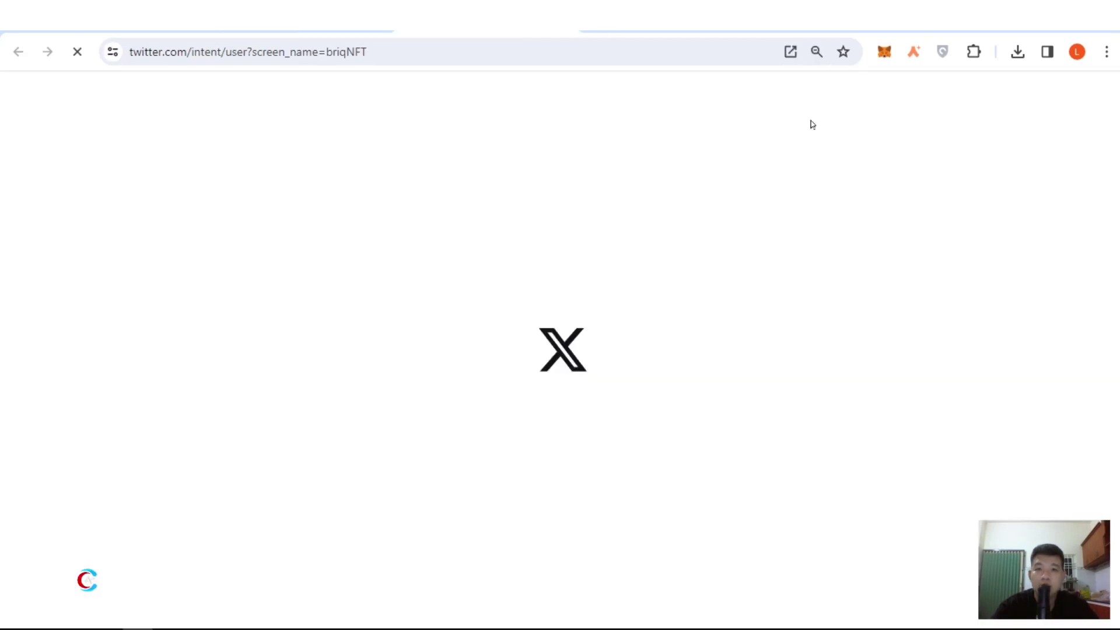
pyautogui.click(569, 17)
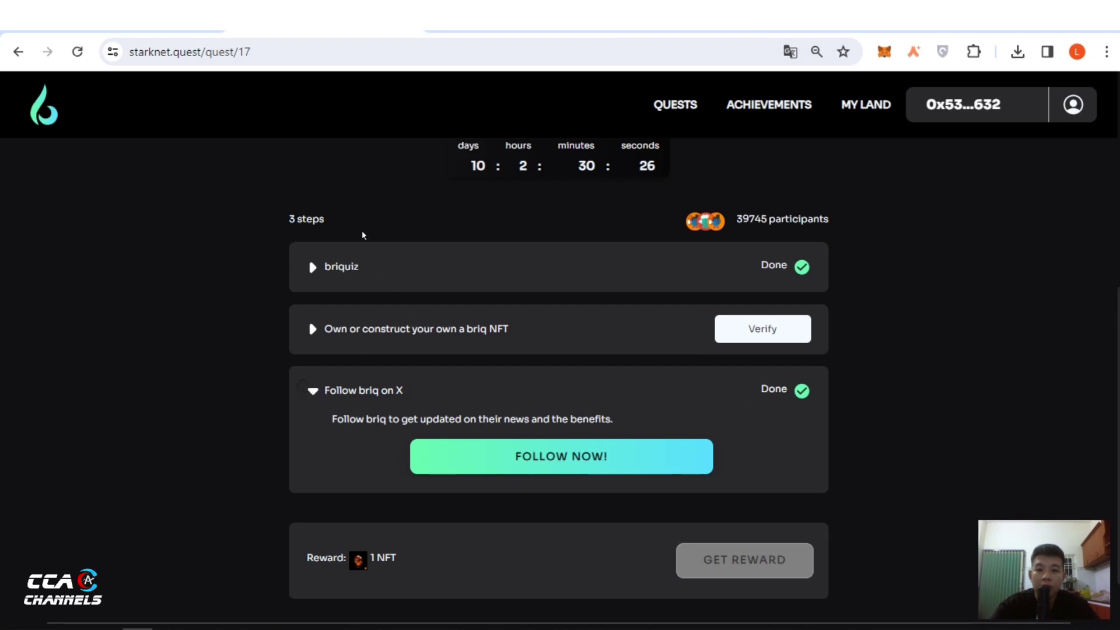
pyautogui.click(313, 391)
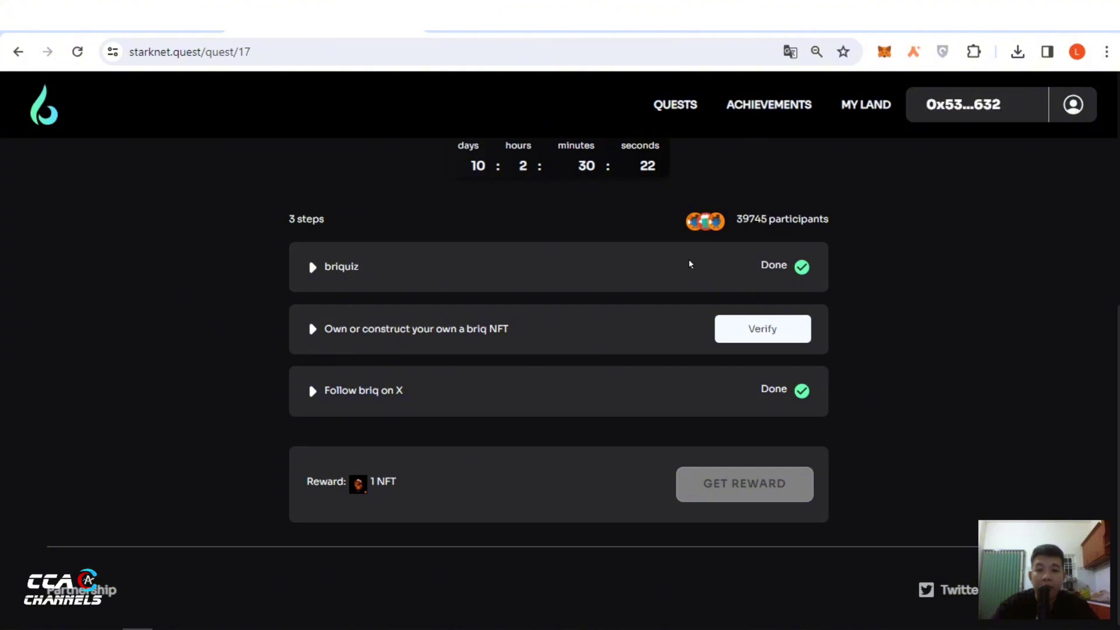
# - Go back to the Hi, Starks quests and open the Layerswap - Gemstone Quest at its task list
pyautogui.scroll(7, 227, 258)
pyautogui.click(66, 152)
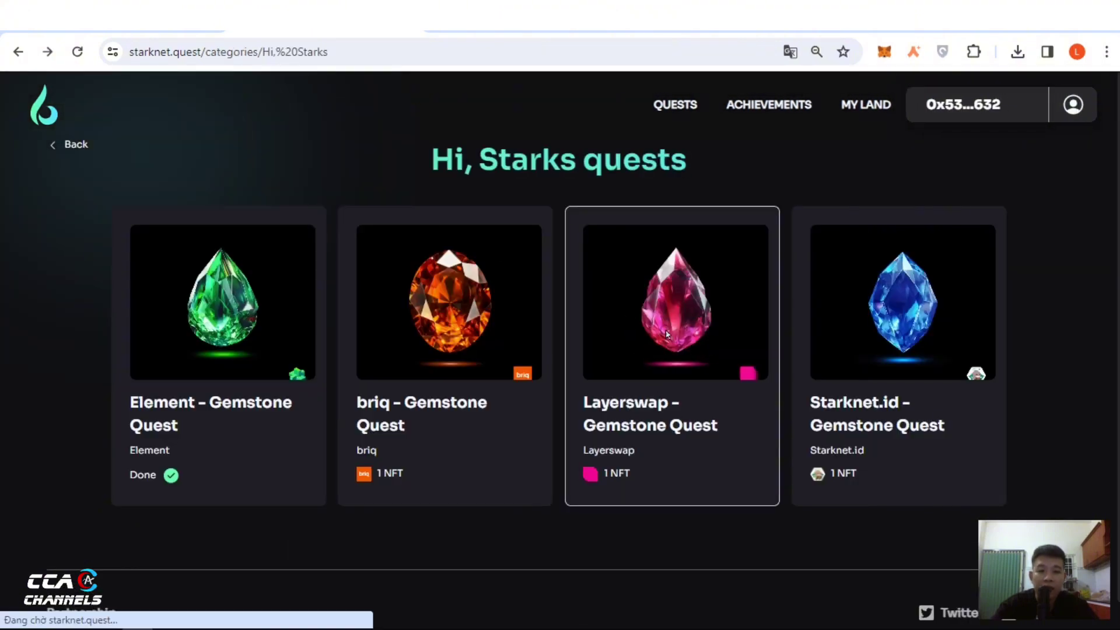
pyautogui.click(668, 335)
pyautogui.scroll(-5, 965, 354)
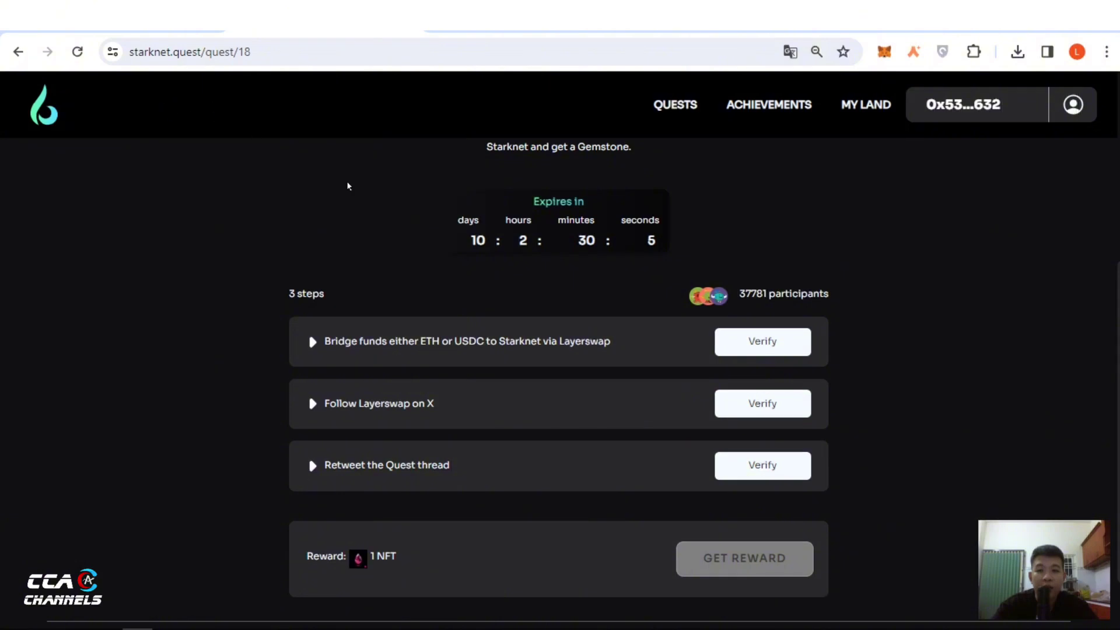
# - Open Layerswap from the quest's bridge task and set the transfer from Ethereum to Starknet
pyautogui.click(515, 361)
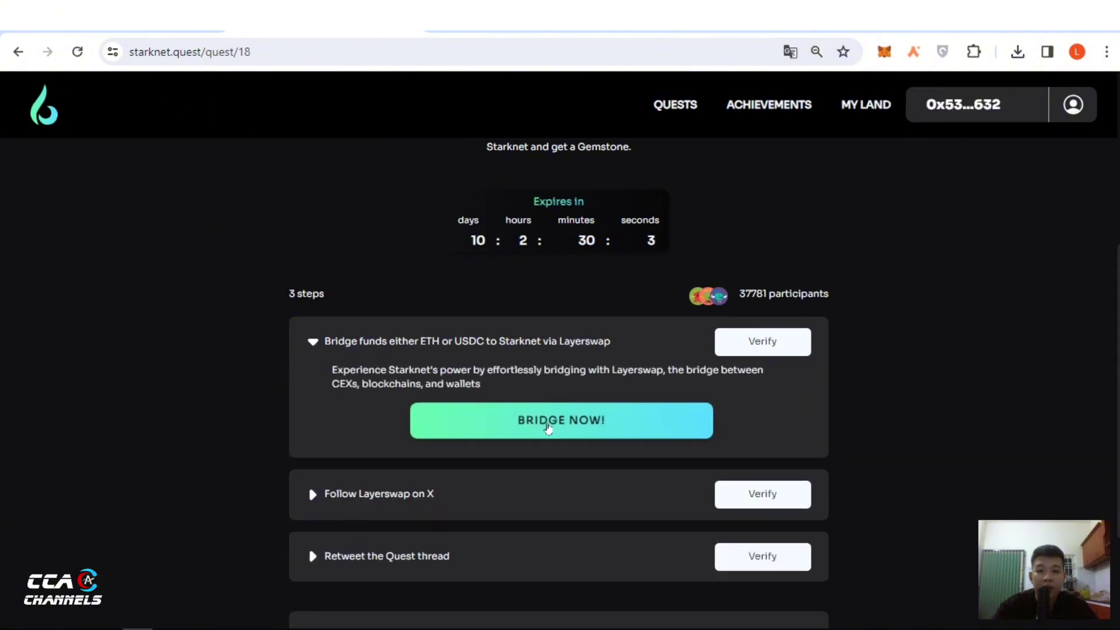
pyautogui.click(544, 425)
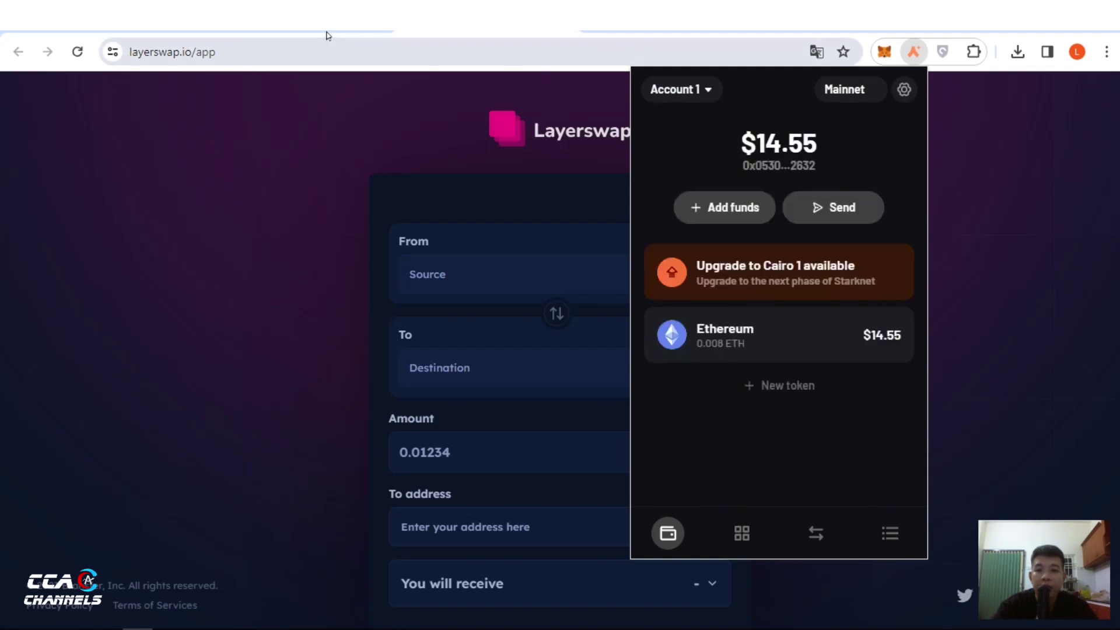
pyautogui.click(547, 280)
pyautogui.click(647, 275)
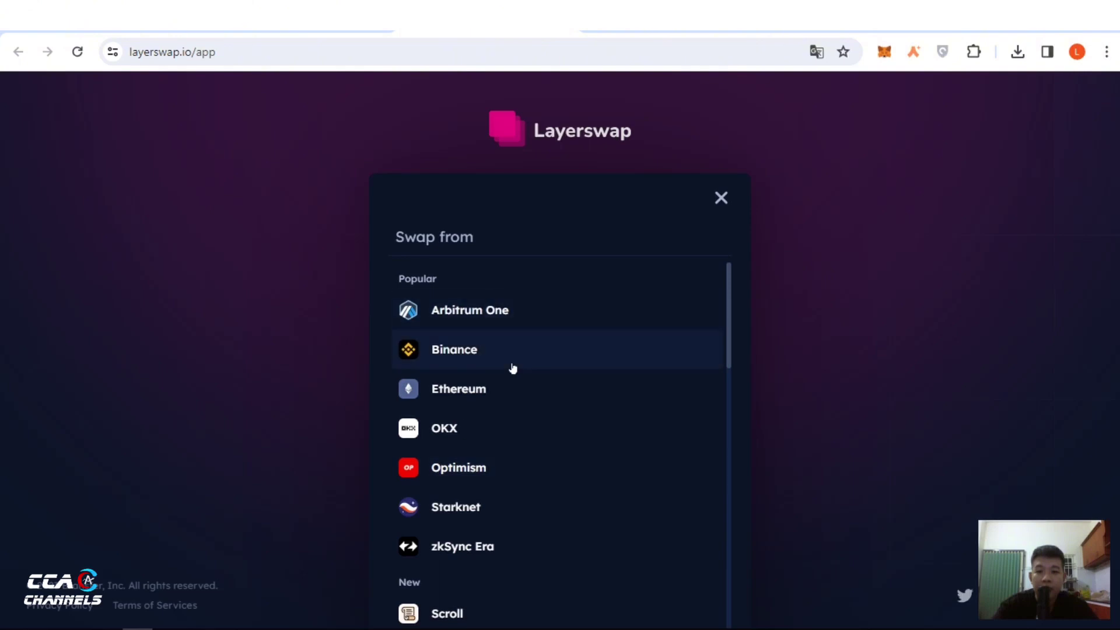
pyautogui.click(483, 391)
pyautogui.click(495, 296)
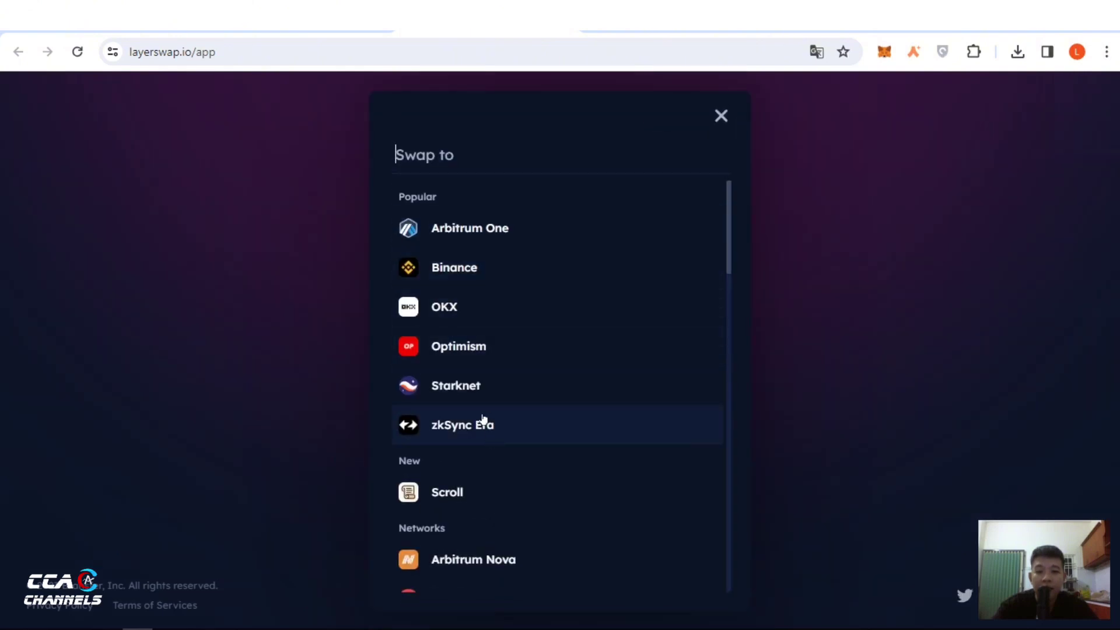
pyautogui.click(468, 387)
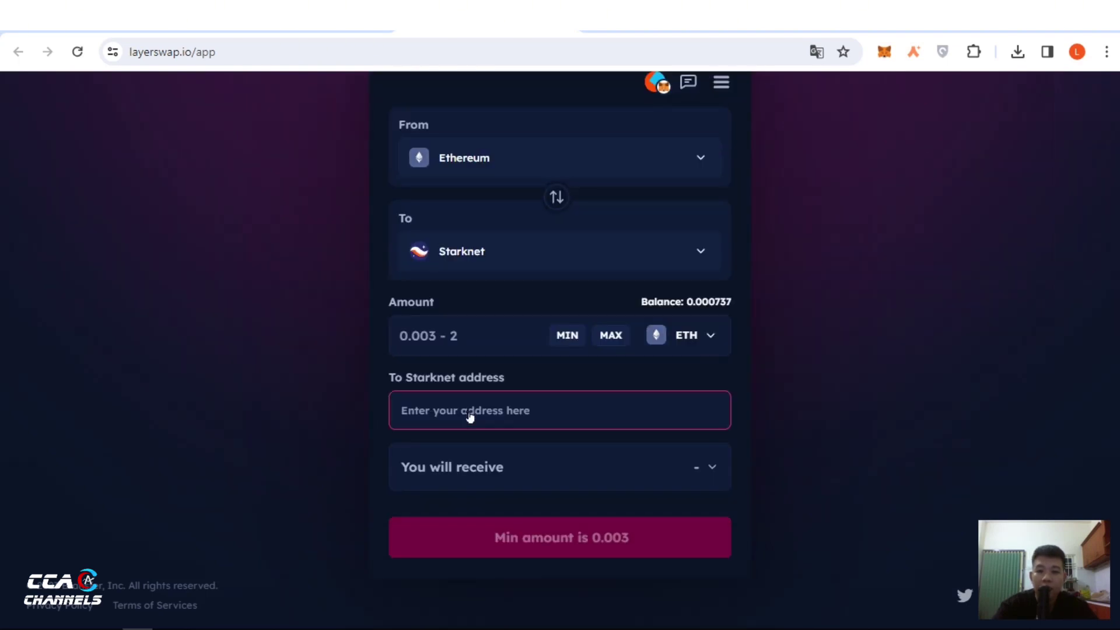
# - Fill in the Starknet destination with the recipient's wallet address
pyautogui.click(469, 415)
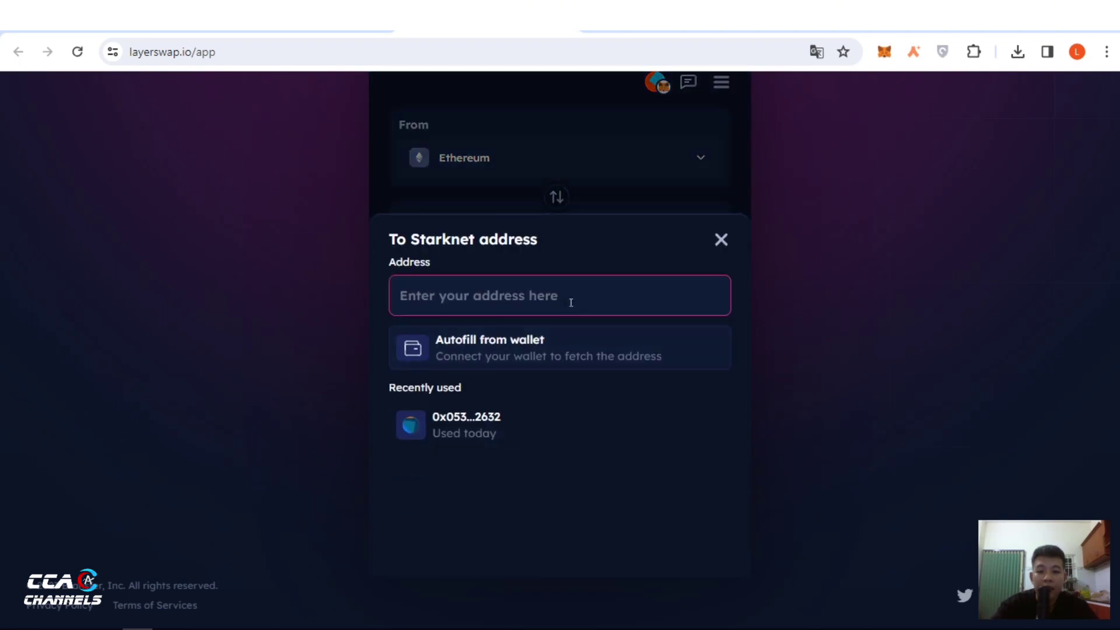
pyautogui.hotkey('ctrl', 'v')
pyautogui.click(661, 368)
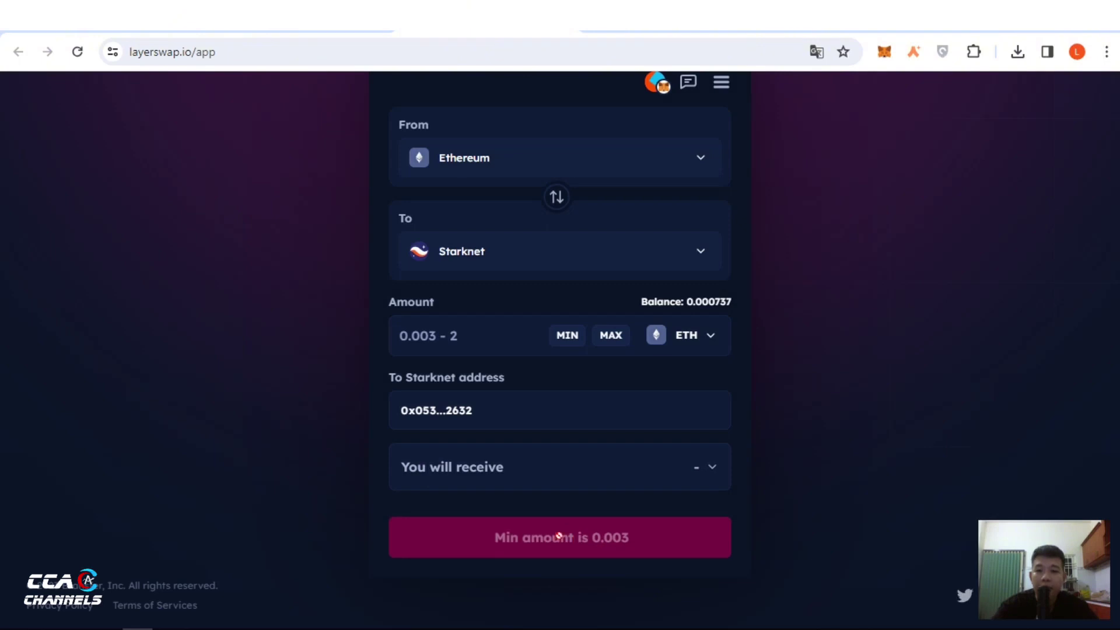
# - Return to the Layerswap quest page and verify the bridge funds task
pyautogui.click(327, 18)
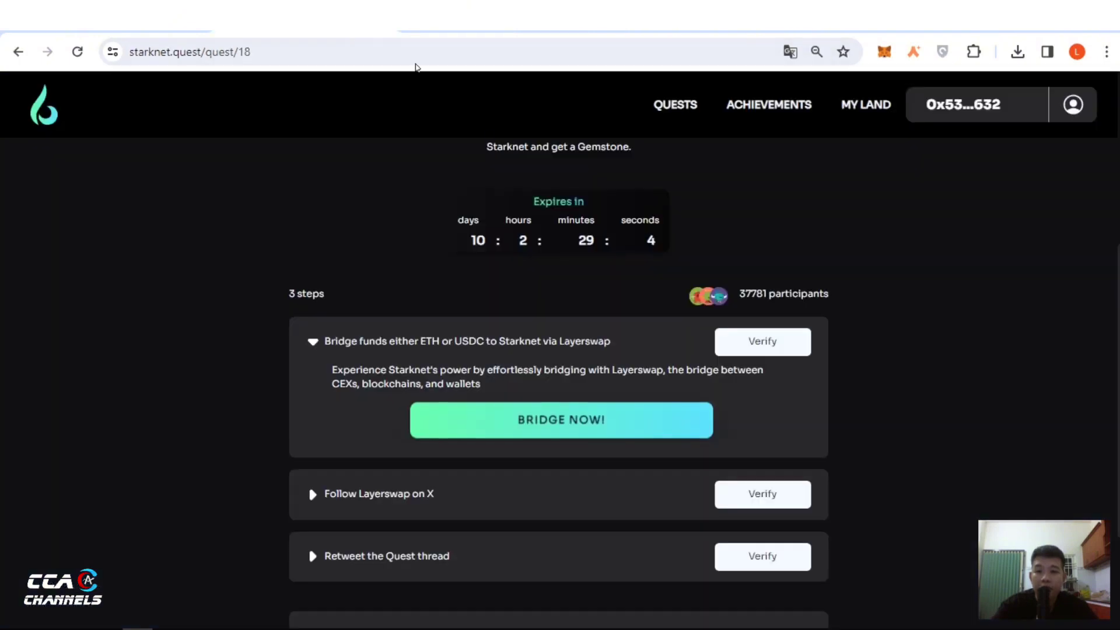
pyautogui.click(769, 343)
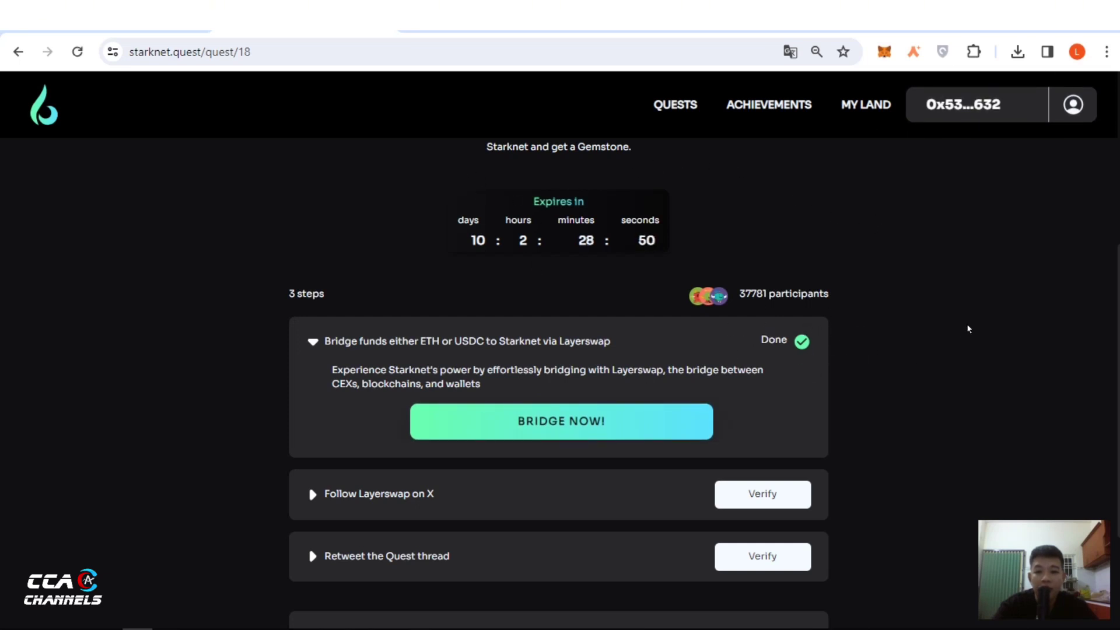
# - Expand the Follow Layerswap on X and Retweet the Quest thread tasks, open their X pages, and follow Layerswap
pyautogui.scroll(-2, 313, 494)
pyautogui.click(312, 494)
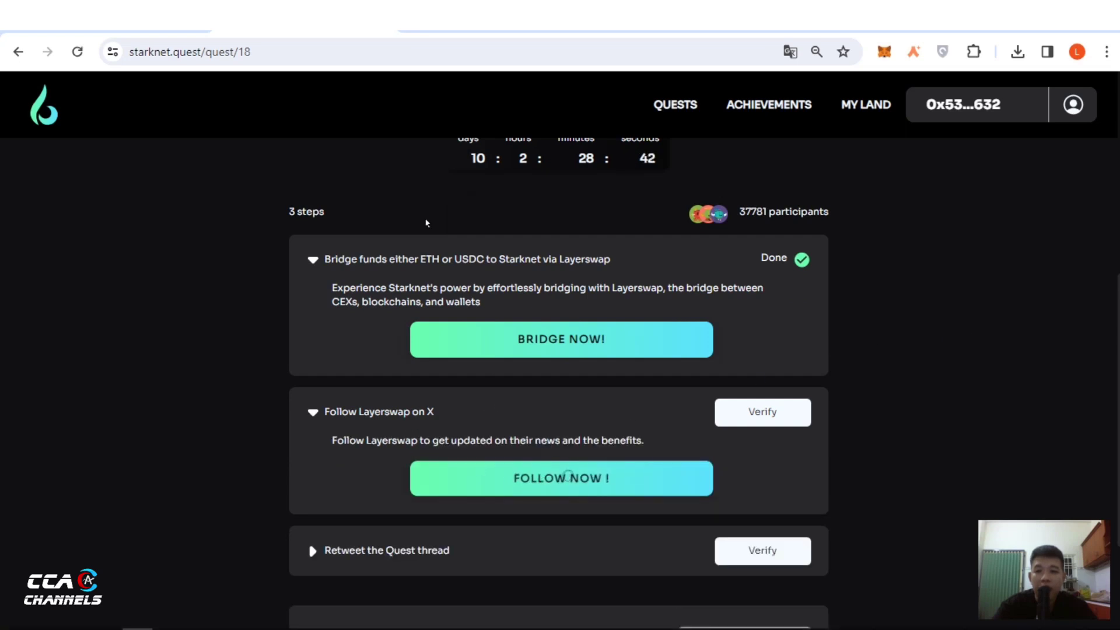
pyautogui.hotkey('ctrl', 'w')
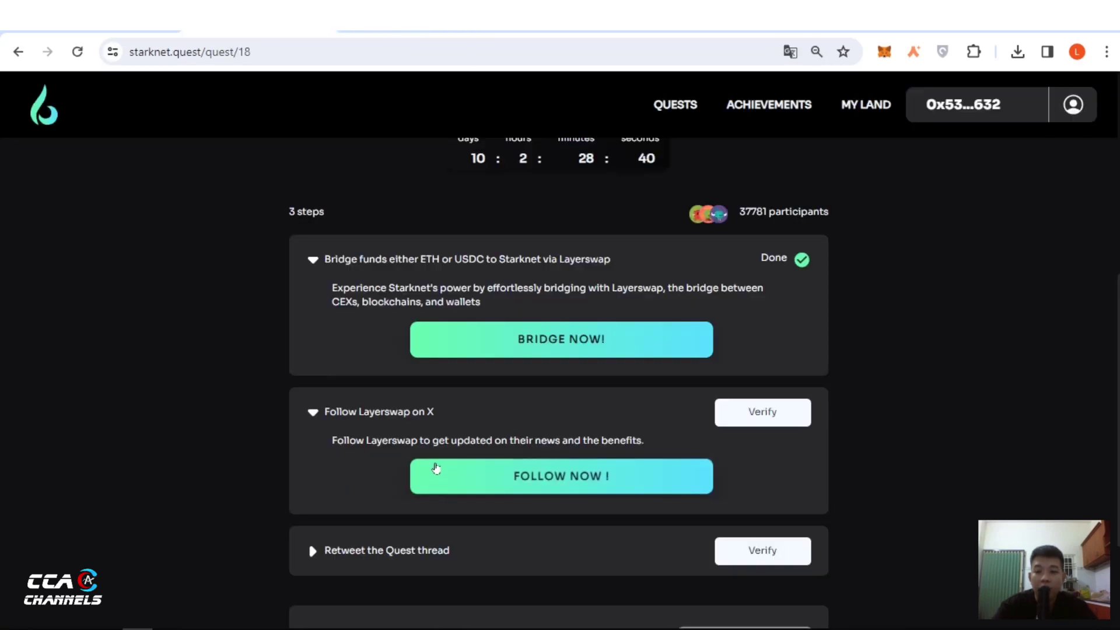
pyautogui.scroll(-2, 435, 467)
pyautogui.click(383, 470)
pyautogui.click(507, 540)
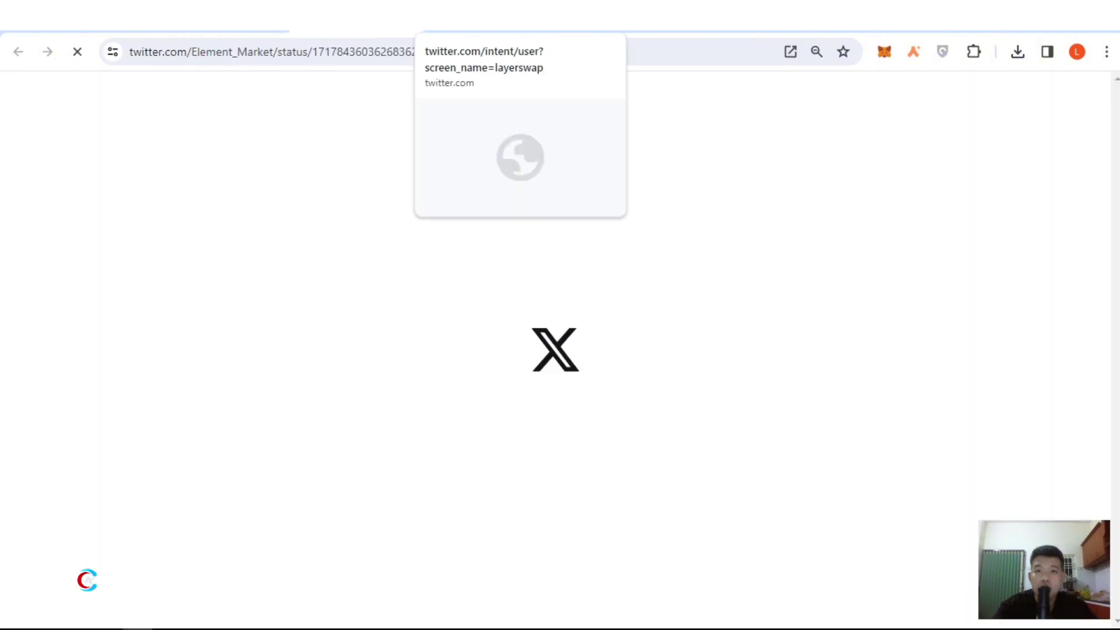
pyautogui.click(487, 15)
pyautogui.click(561, 378)
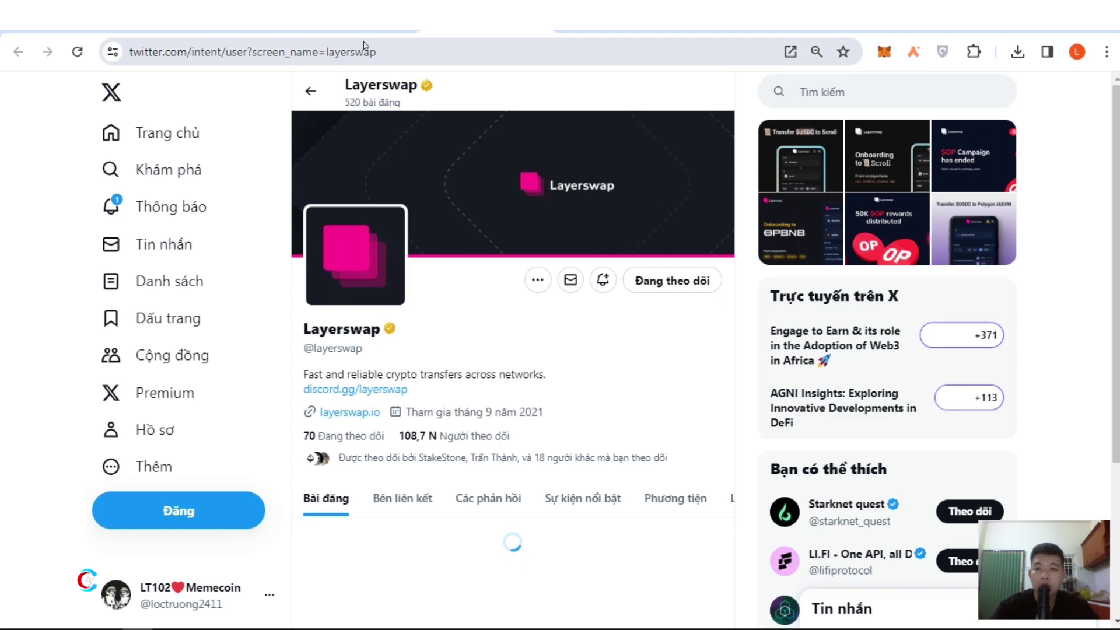
# - Repost and like Element_Market's Hi, Starks! post on X for the retweet task, and close the post
pyautogui.click(358, 18)
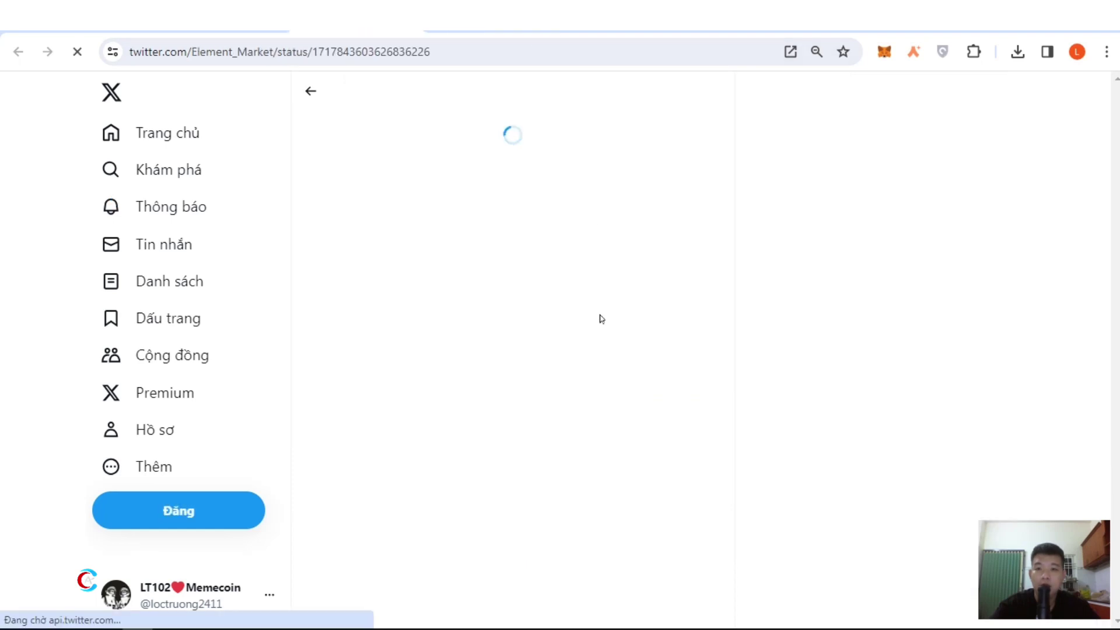
pyautogui.scroll(-4, 572, 263)
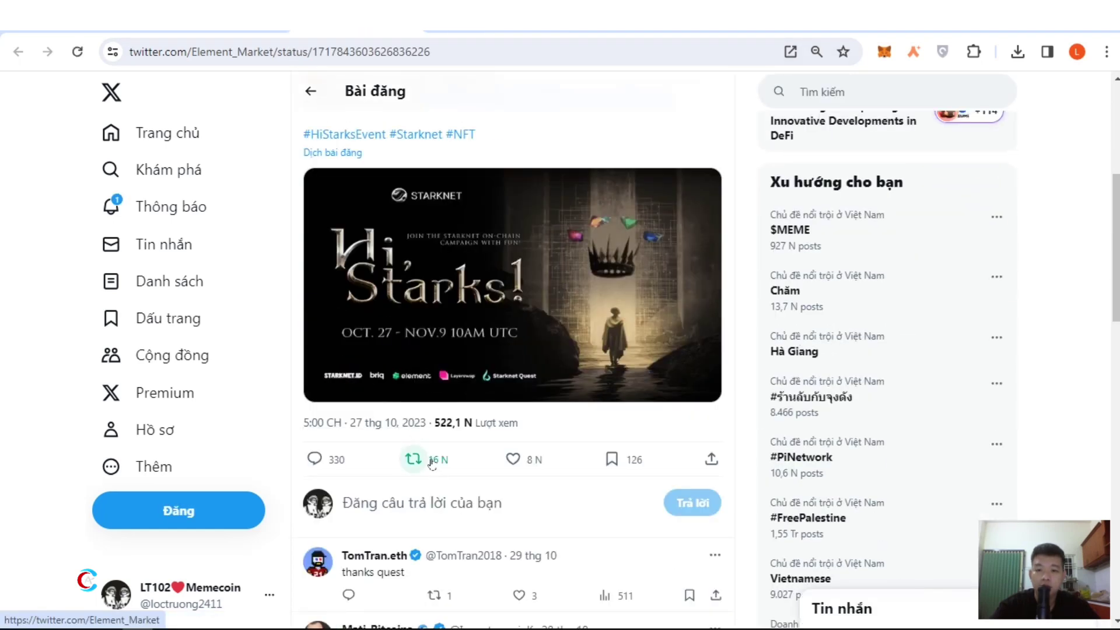
pyautogui.click(428, 458)
pyautogui.click(389, 459)
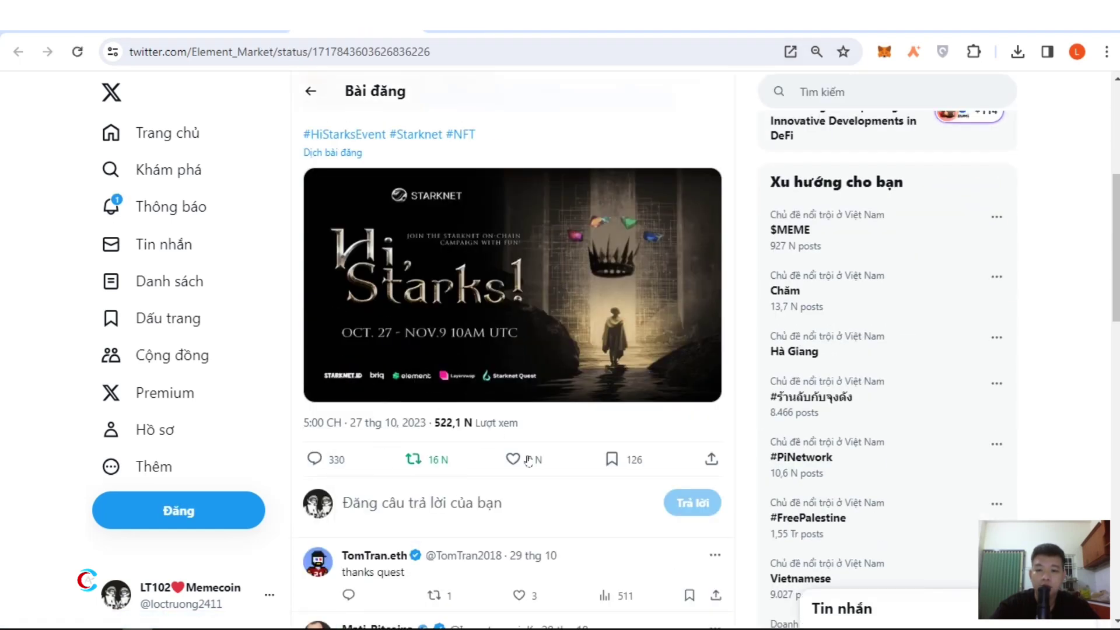
pyautogui.click(512, 459)
pyautogui.hotkey('ctrl', 'w')
# - Verify the Follow Layerswap on X and Retweet the Quest thread tasks, closing the X pages that open
pyautogui.scroll(-2, 930, 344)
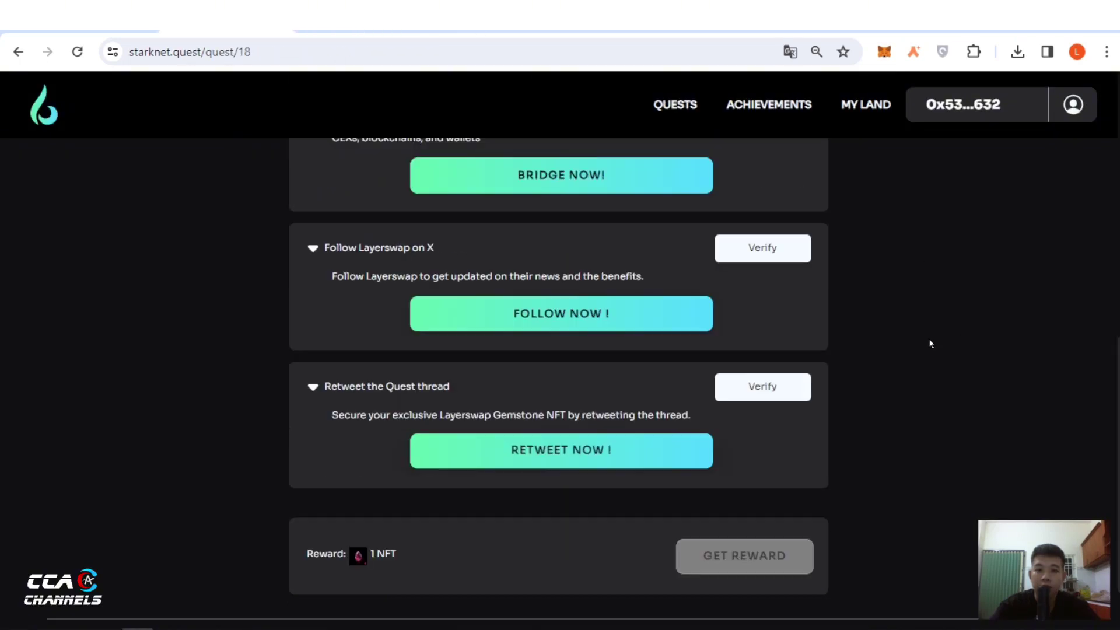
pyautogui.click(767, 252)
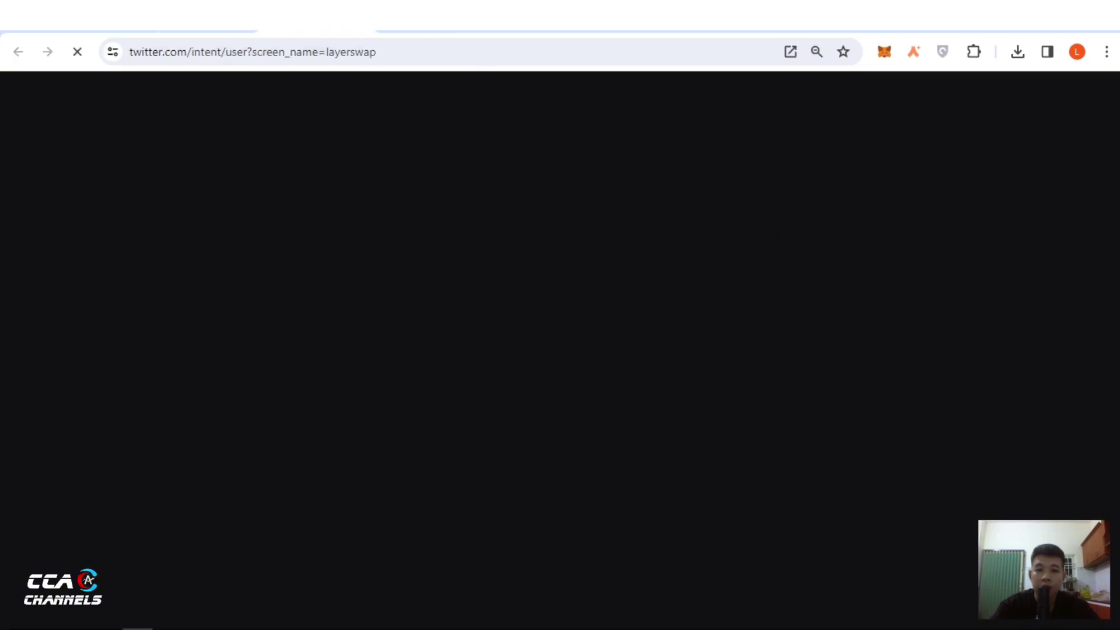
pyautogui.hotkey('ctrl', 'w')
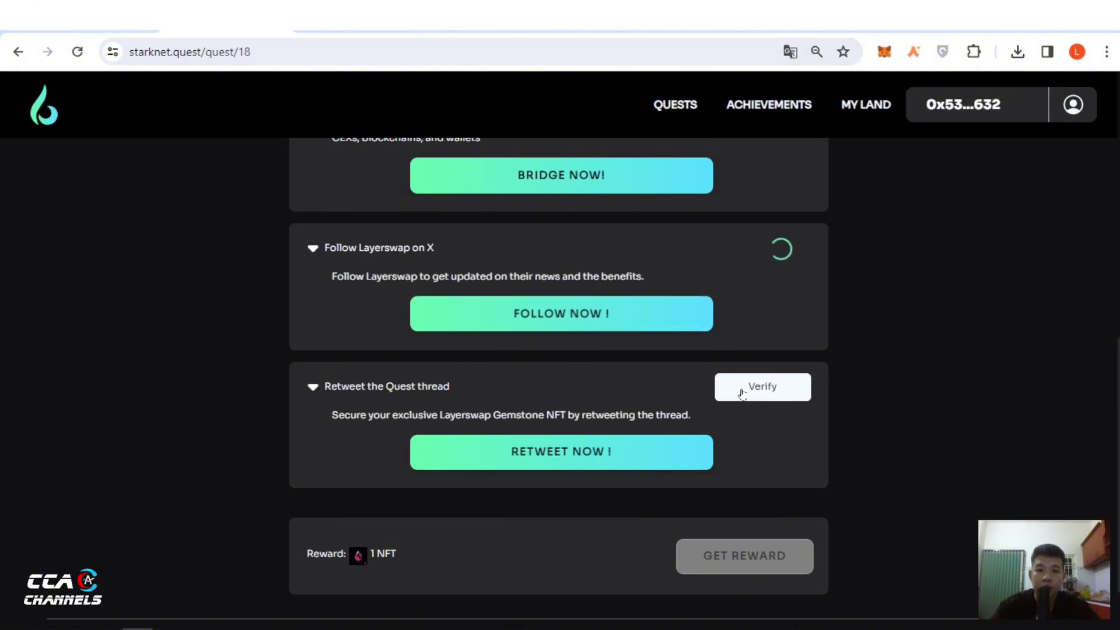
pyautogui.click(758, 387)
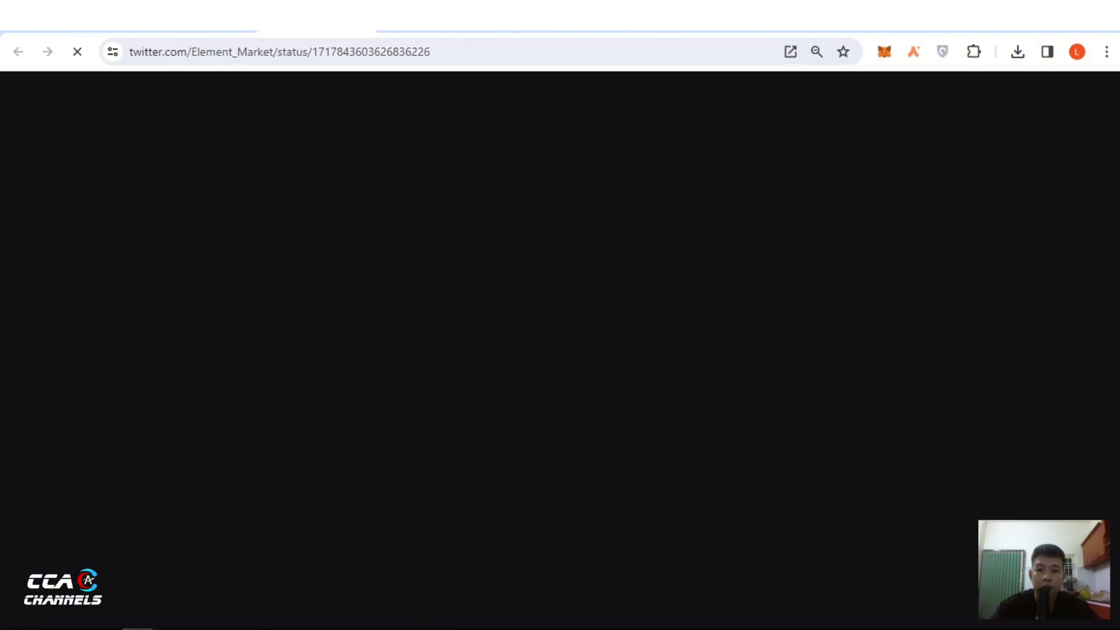
pyautogui.hotkey('ctrl', 'w')
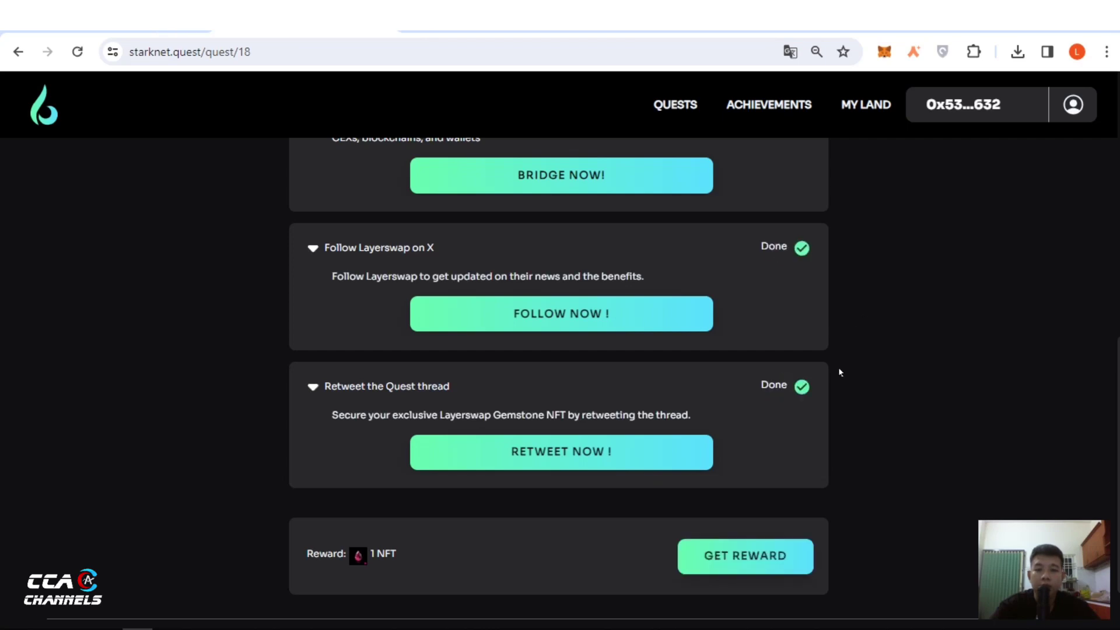
# - Claim the Layerswap quest's NFT reward, confirm the transaction in the wallet, and dismiss the completion message
pyautogui.scroll(-5, 692, 320)
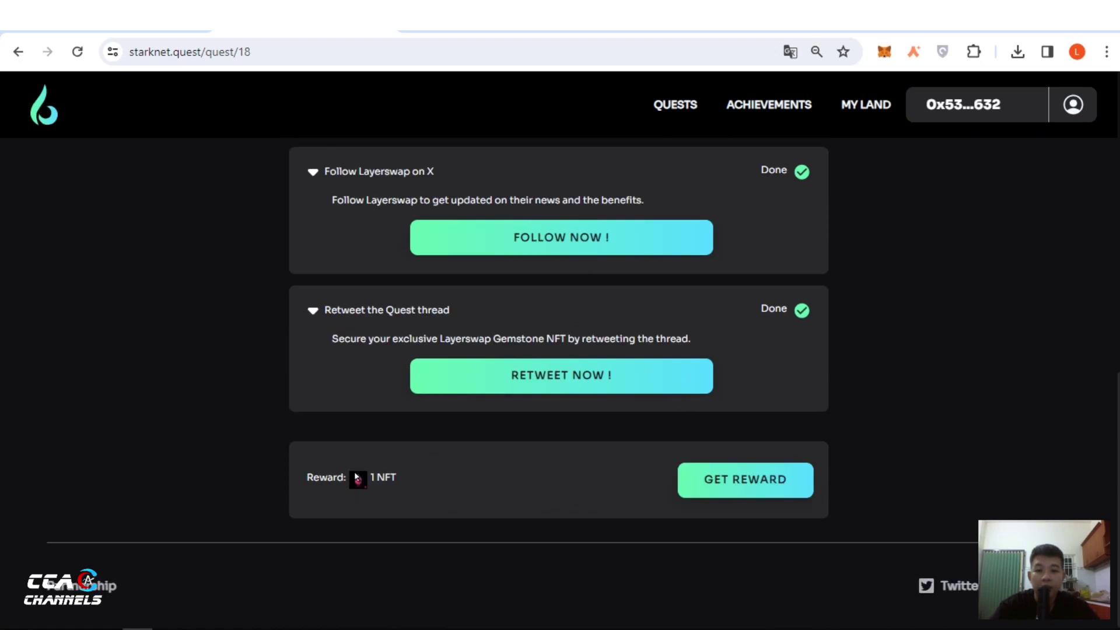
pyautogui.click(758, 476)
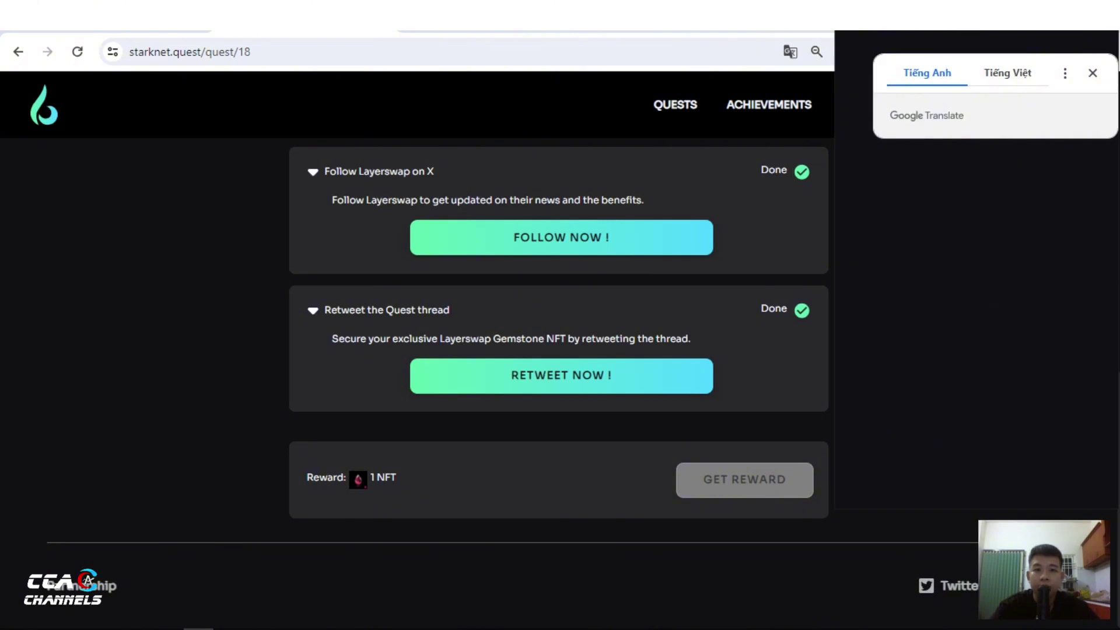
pyautogui.click(1090, 72)
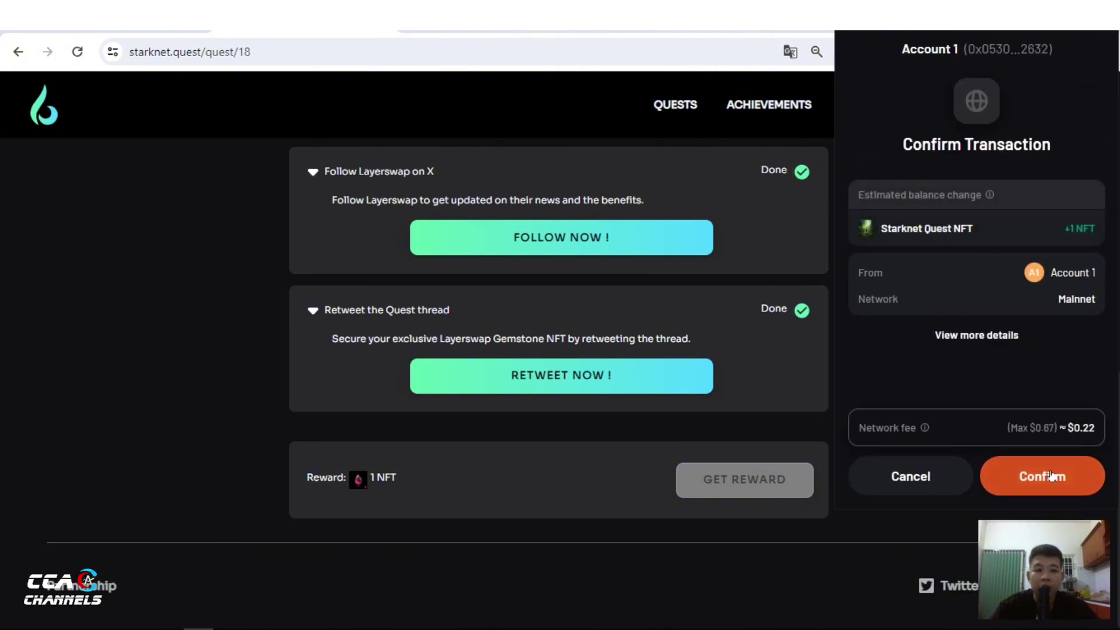
pyautogui.click(1043, 476)
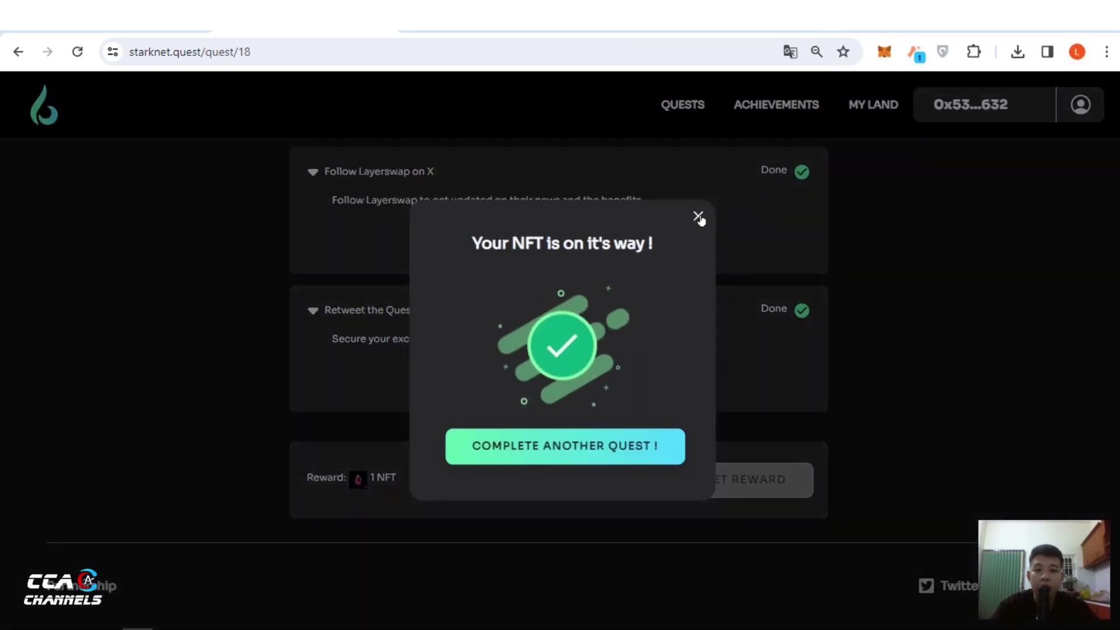
pyautogui.click(697, 216)
# - Go back to the Hi, Starks quests and open the Starknet.id - Gemstone Quest at its task list
pyautogui.scroll(5, 869, 227)
pyautogui.scroll(-3, 438, 327)
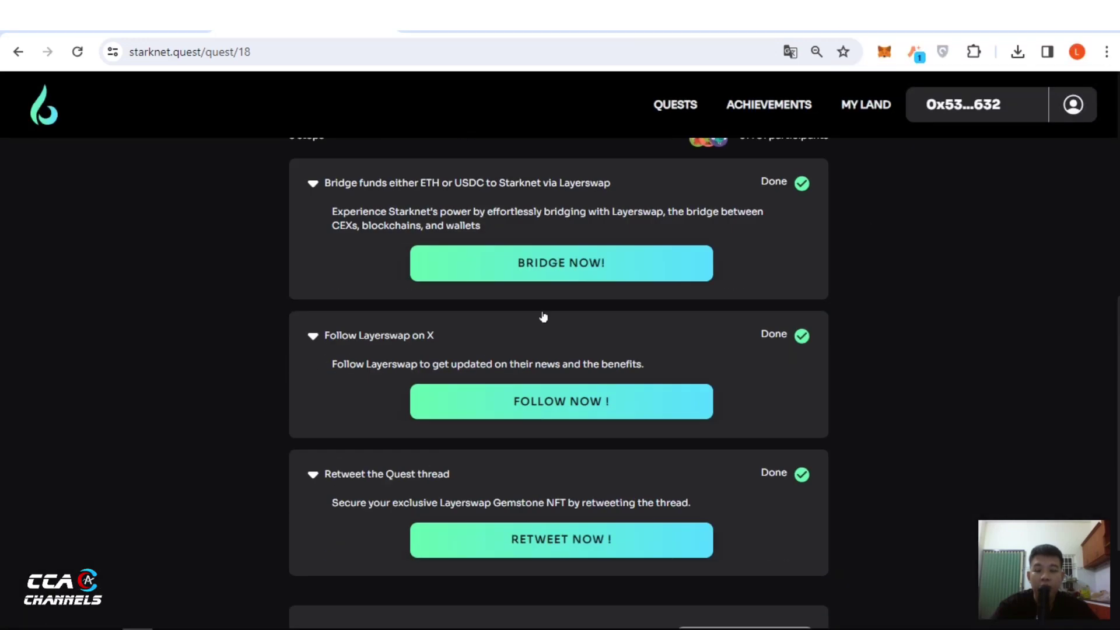
pyautogui.scroll(8, 680, 318)
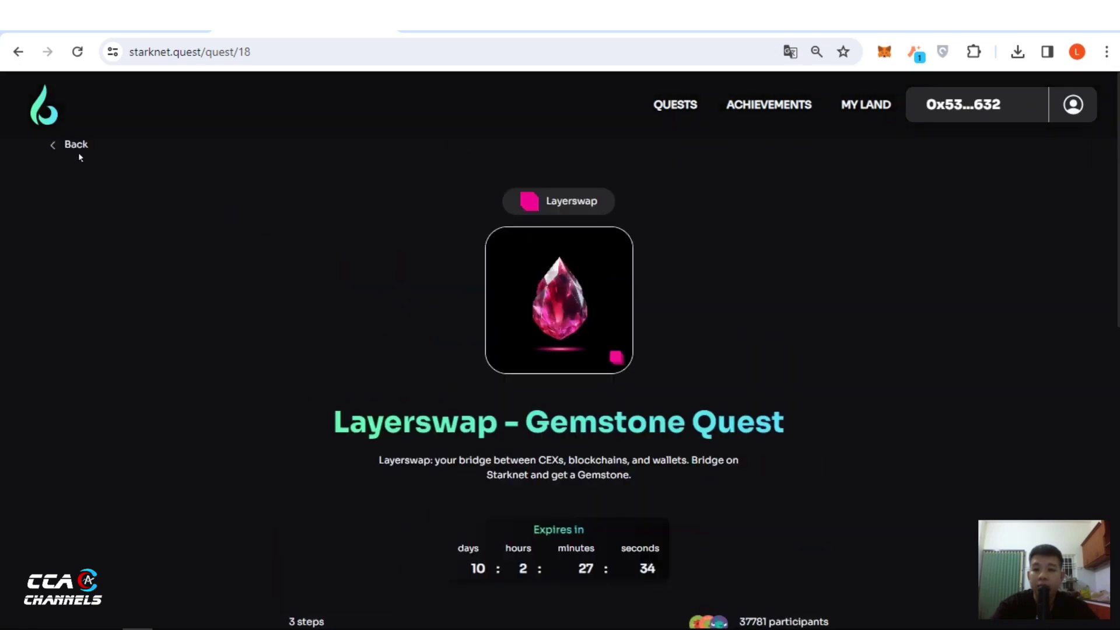
pyautogui.click(76, 144)
pyautogui.scroll(-1, 933, 303)
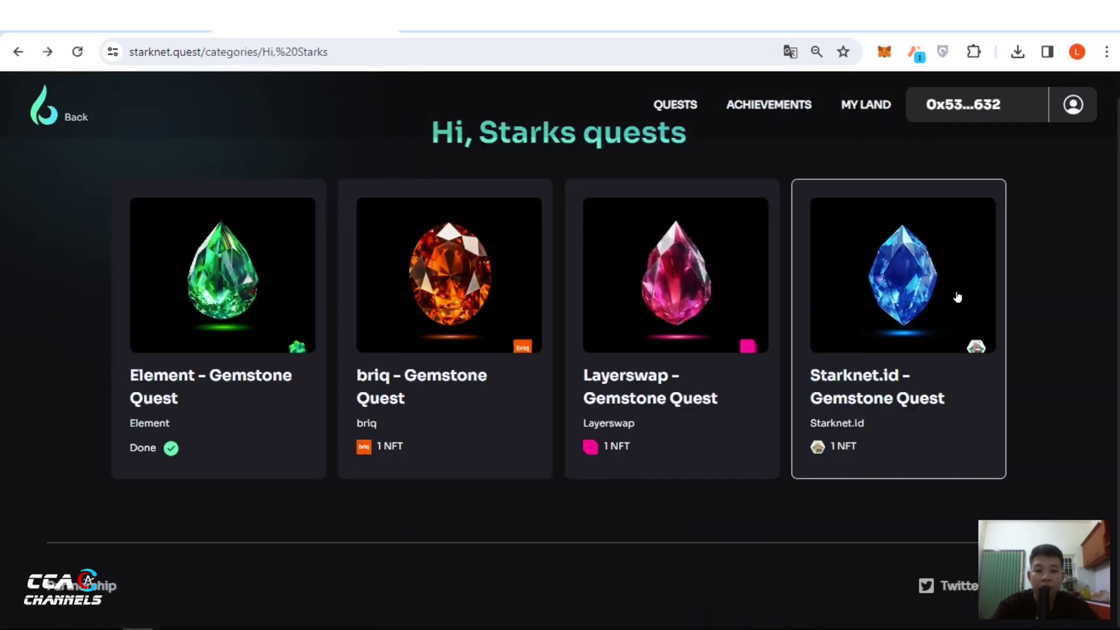
pyautogui.click(882, 290)
pyautogui.scroll(-4, 950, 348)
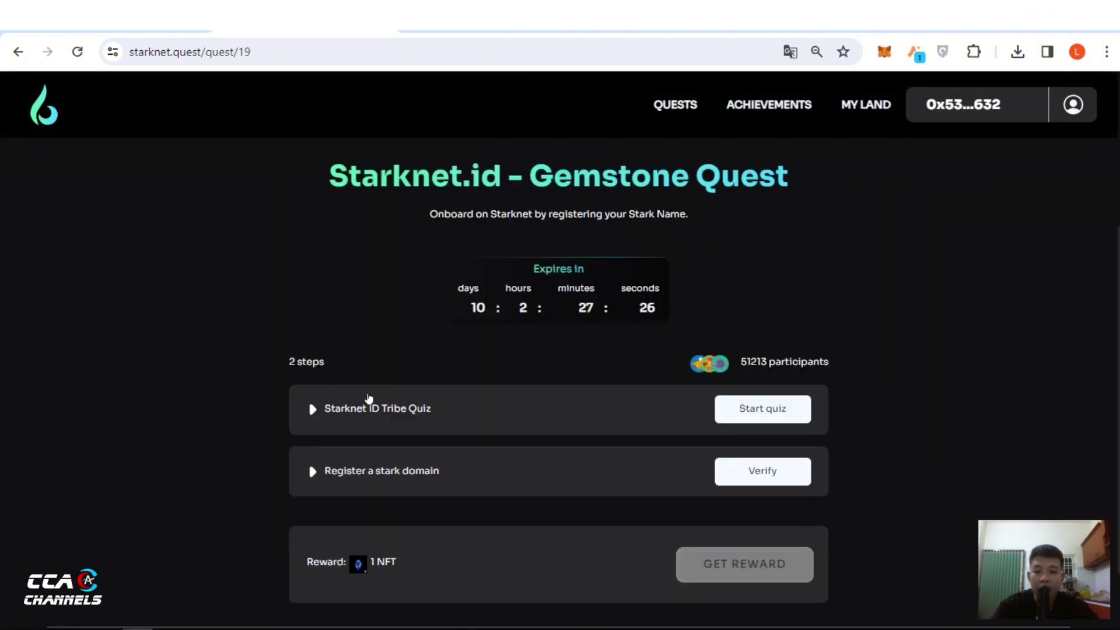
# - Start the Starknet ID Tribe Quiz, consult the CCA_Channels answer post, and answer the first question with "An identity and naming protocol for Starknet"
pyautogui.click(768, 408)
pyautogui.hotkey('ctrl', 'Tab')
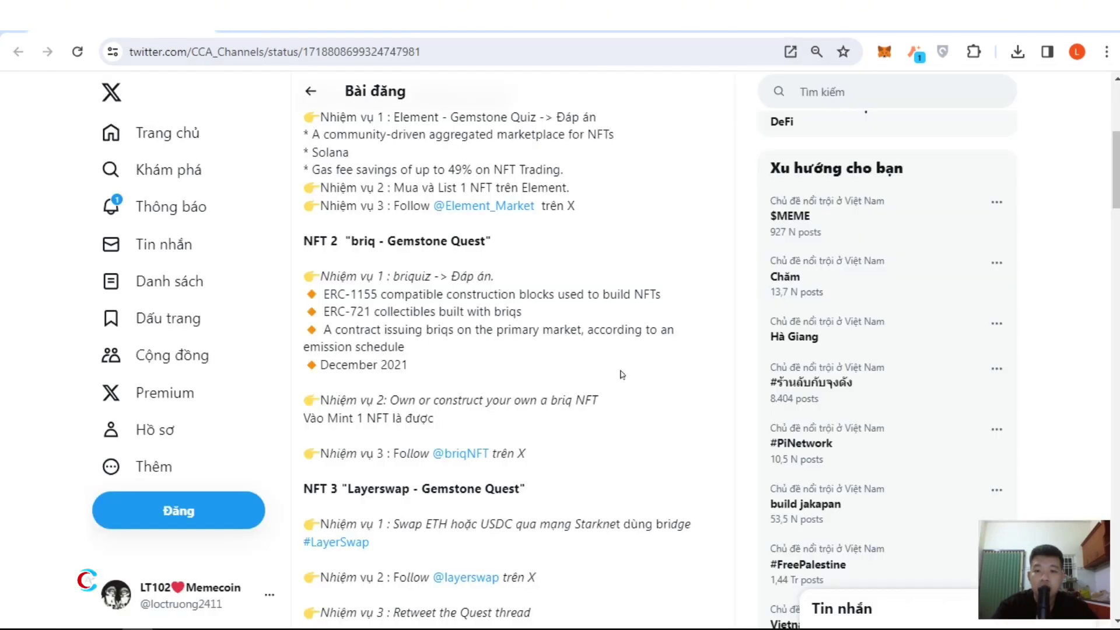
pyautogui.scroll(-5, 620, 370)
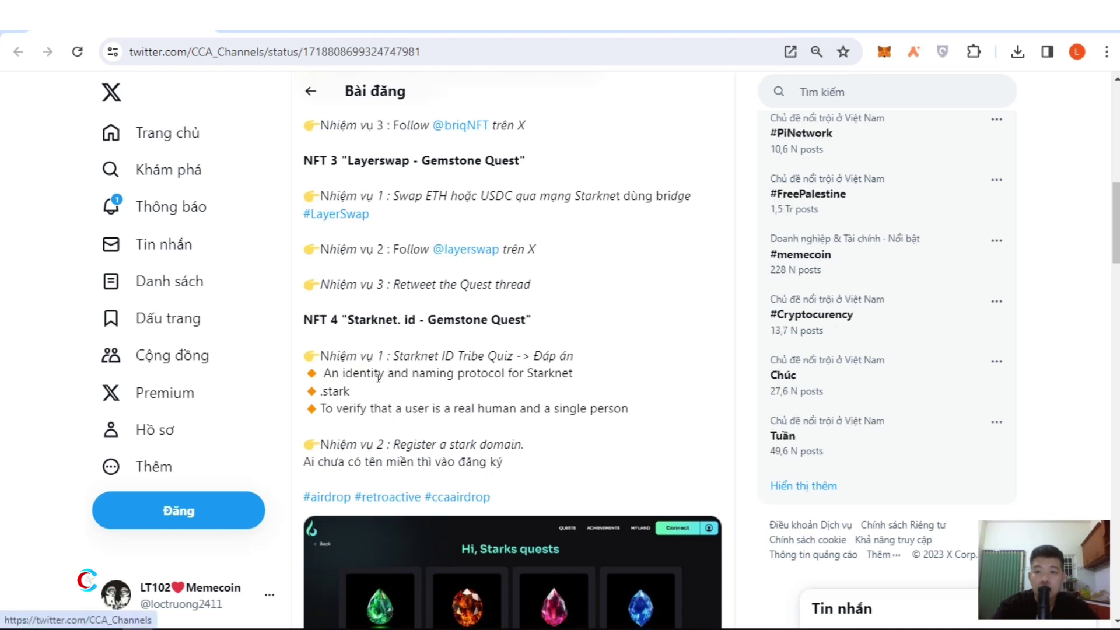
pyautogui.hotkey('ctrl', 'Tab')
pyautogui.click(593, 390)
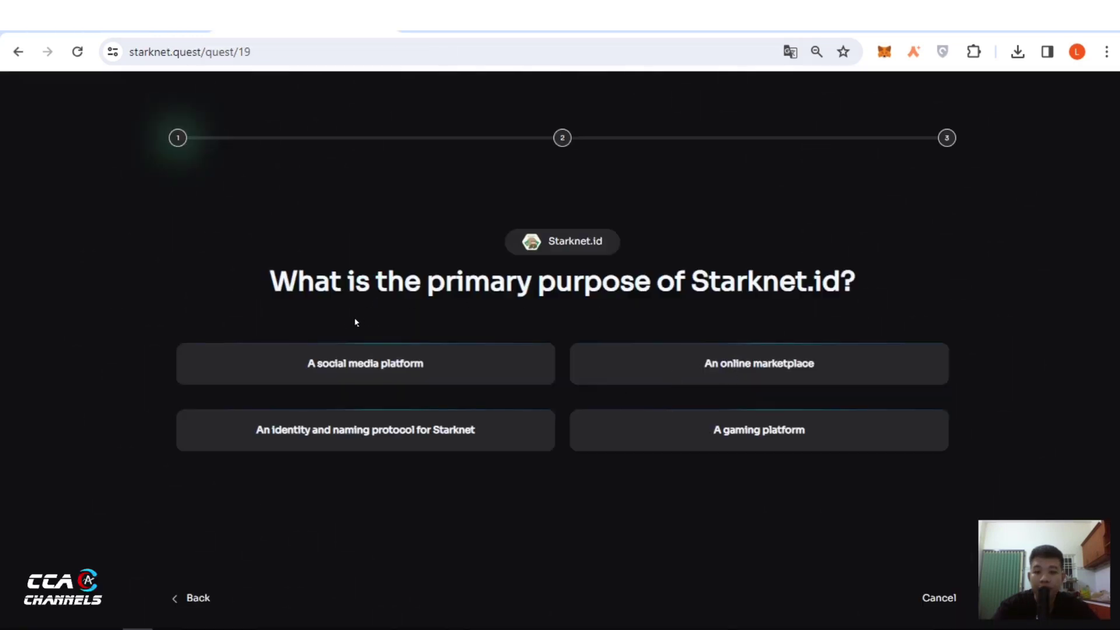
pyautogui.click(349, 429)
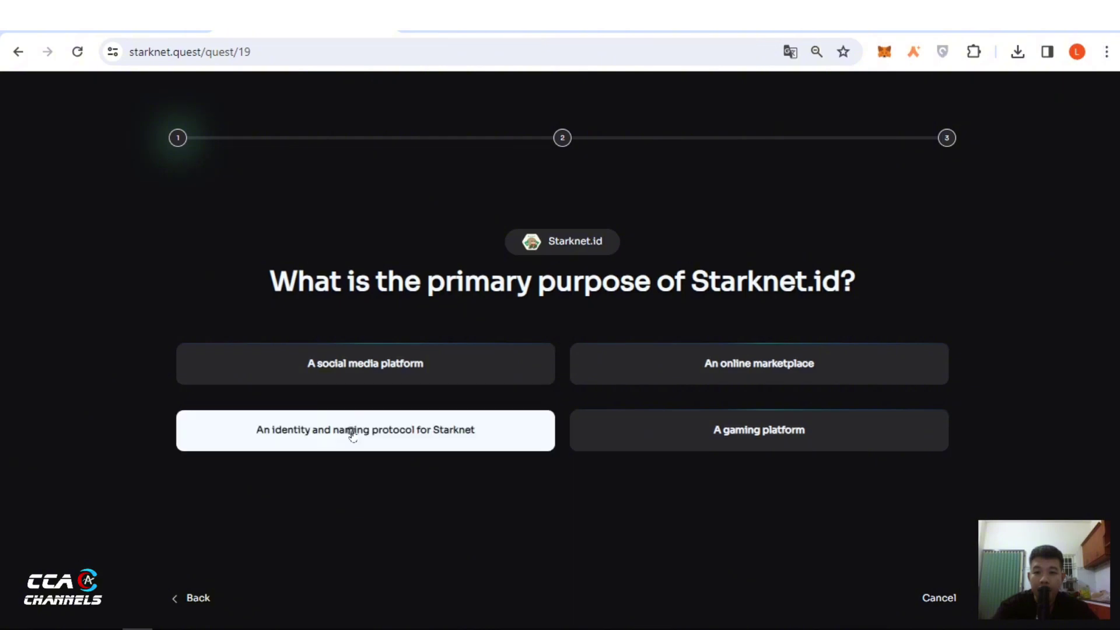
pyautogui.click(569, 536)
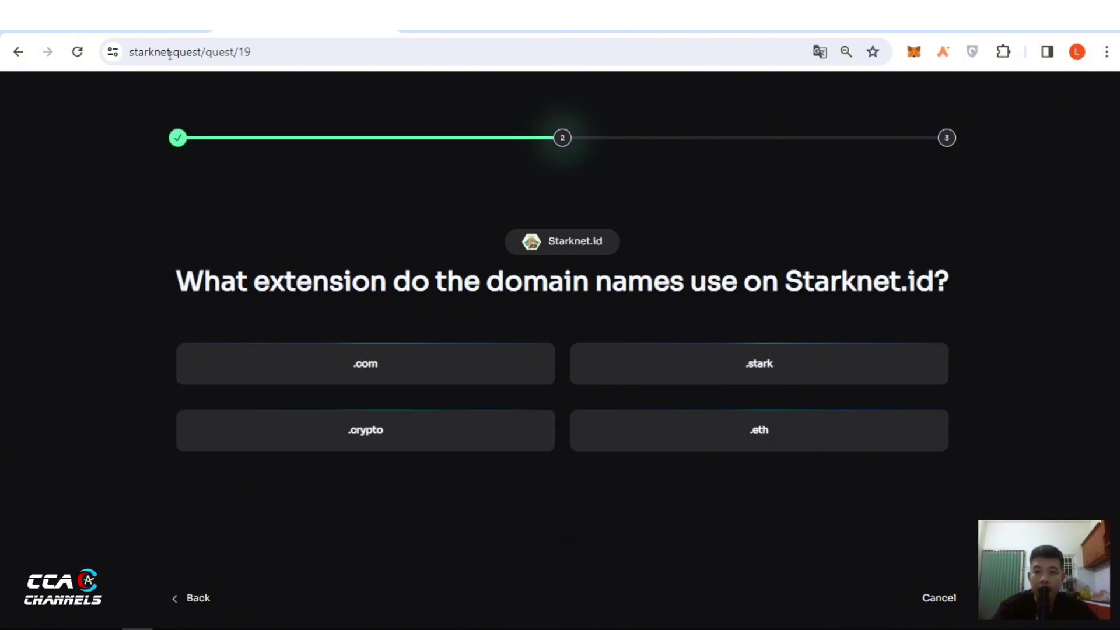
# - Check the answer post on X and answer the quiz question about Starknet.id's domain extension with ".stark"
pyautogui.click(192, 18)
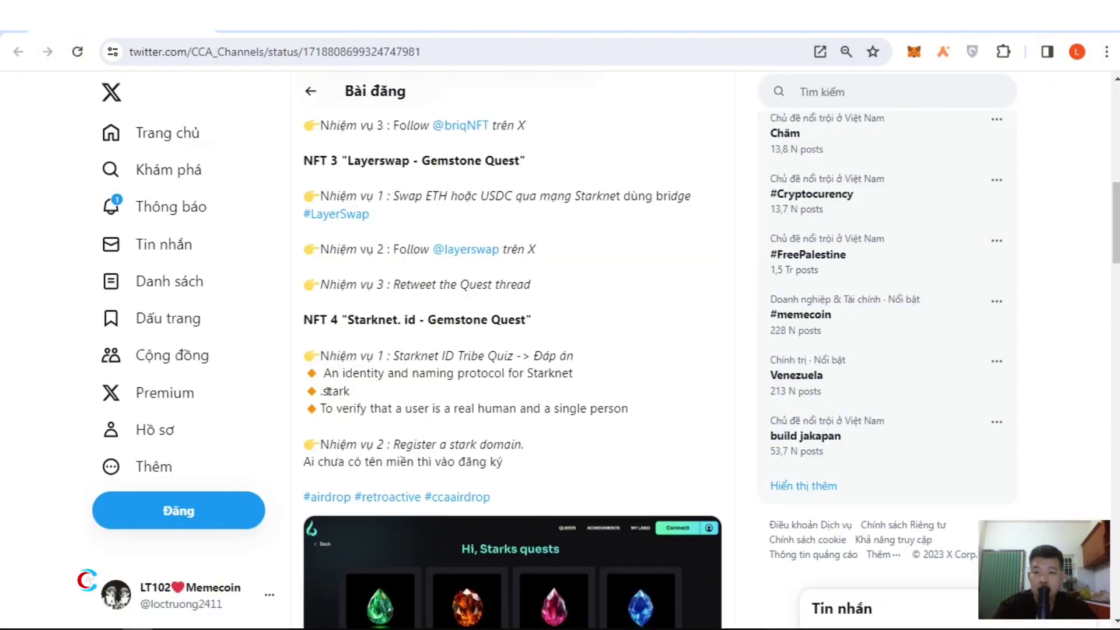
pyautogui.click(303, 17)
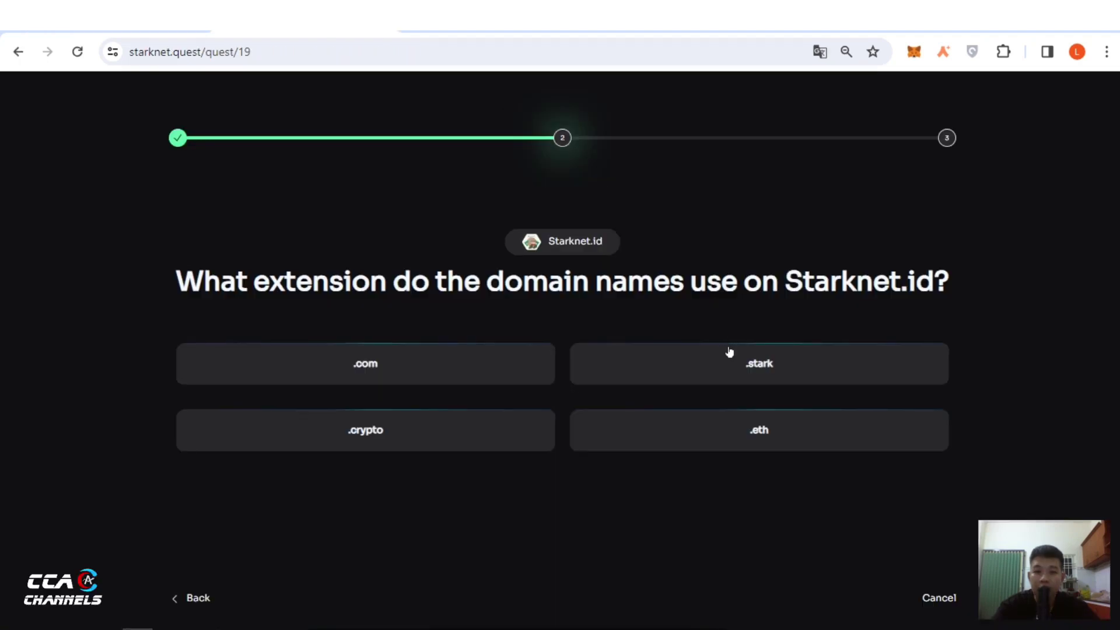
pyautogui.click(750, 376)
pyautogui.click(565, 528)
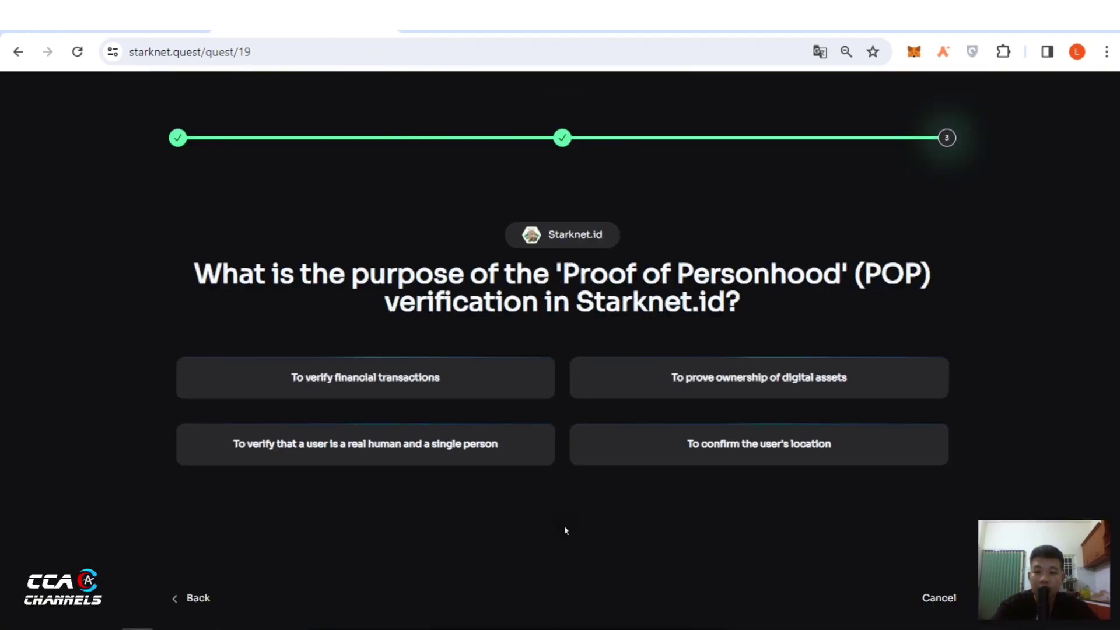
# - Consult the answer post, answer the Proof of Personhood question with "To verify that a user is a real human and a single person", and return to the quest
pyautogui.click(192, 17)
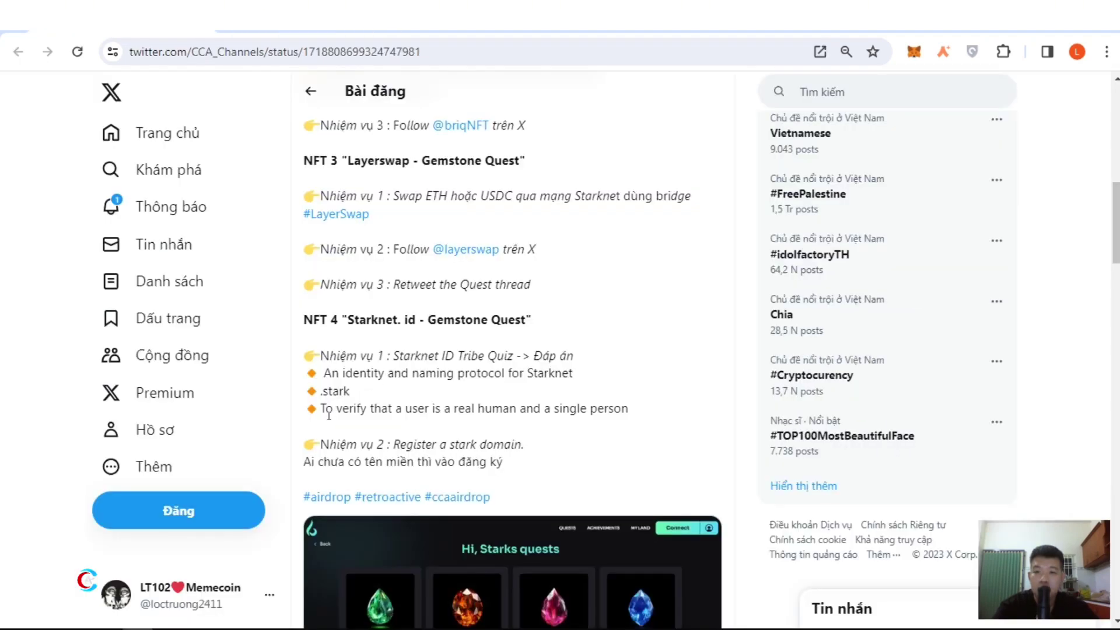
pyautogui.hotkey('ctrl', 'Tab')
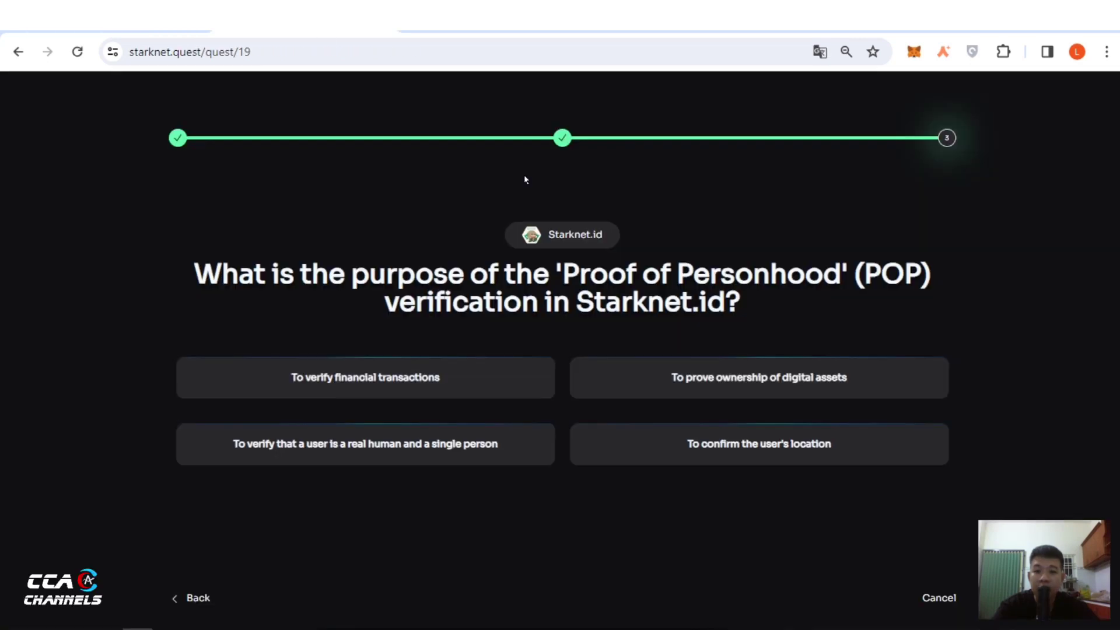
pyautogui.click(392, 380)
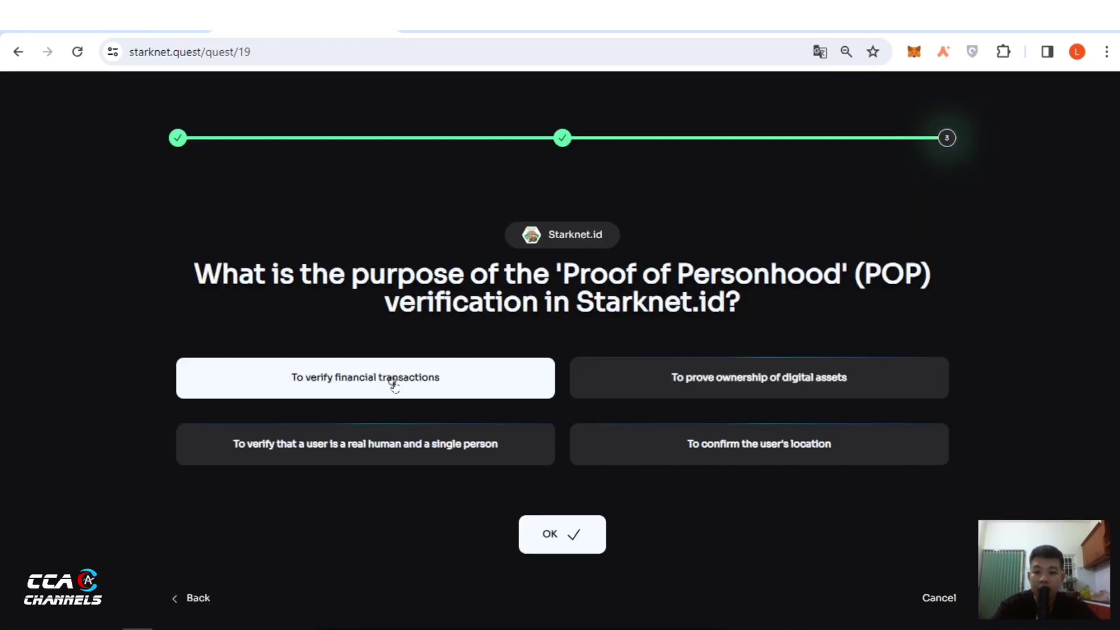
pyautogui.hotkey('ctrl', 'Tab')
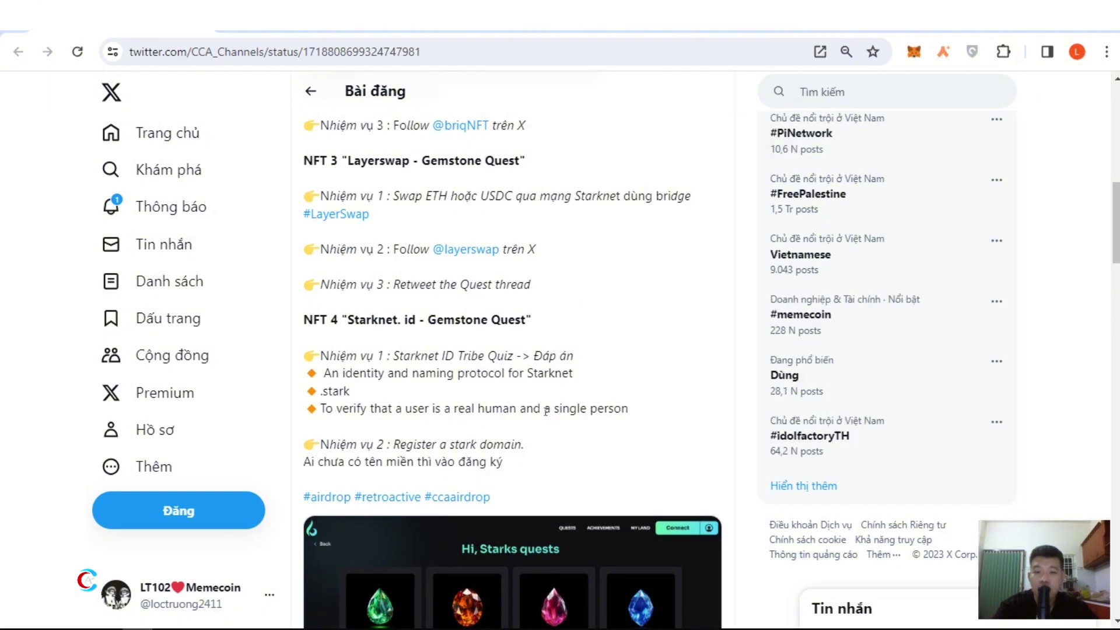
pyautogui.hotkey('ctrl', 'Tab')
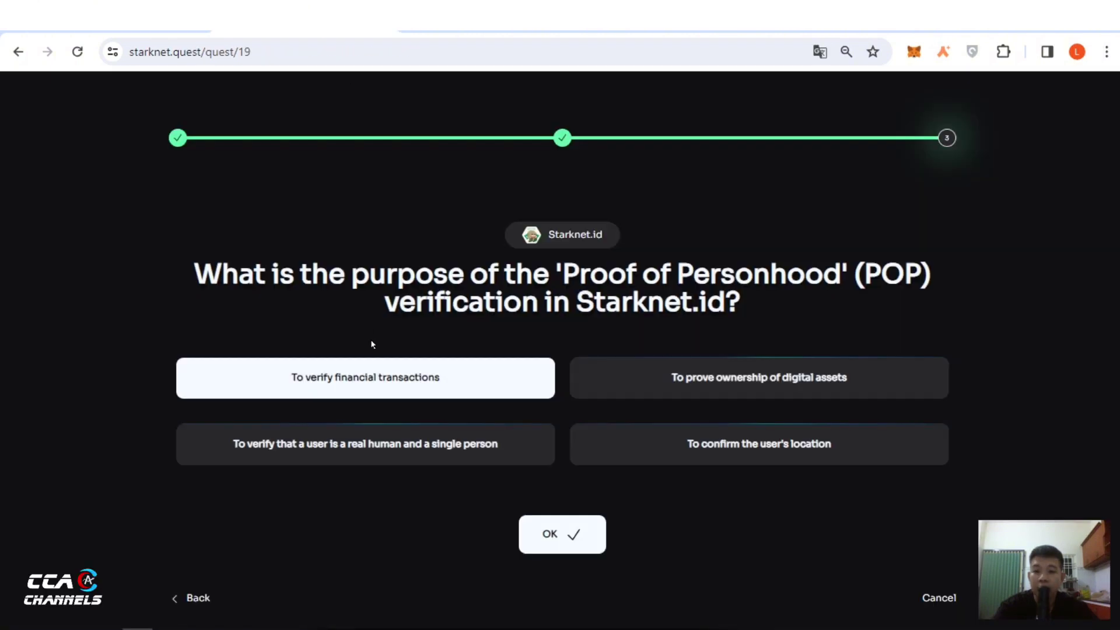
pyautogui.click(423, 446)
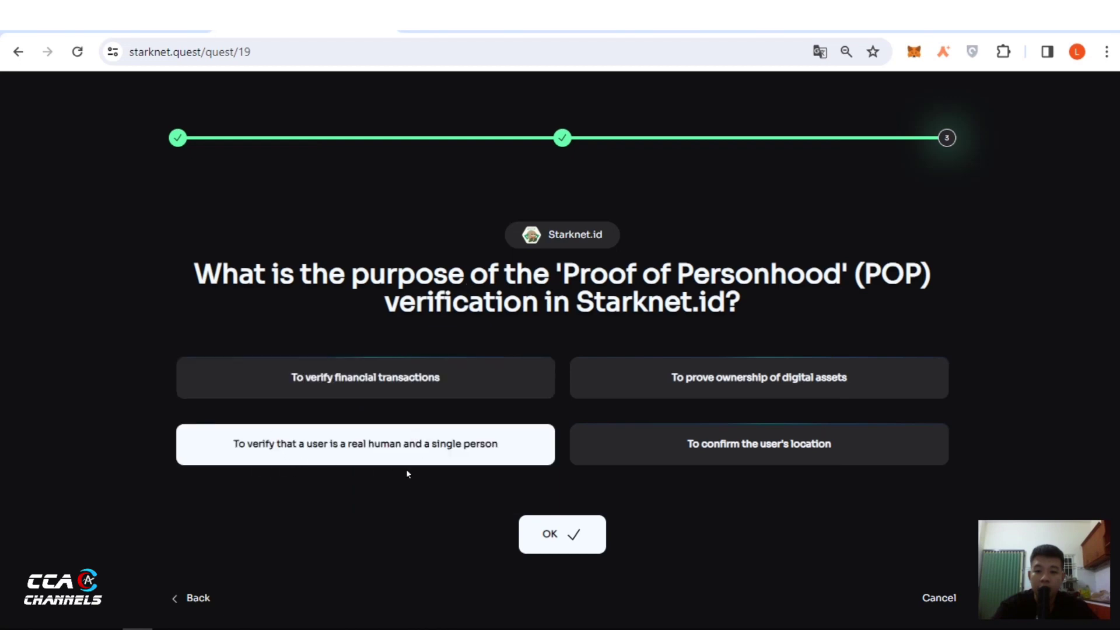
pyautogui.click(567, 539)
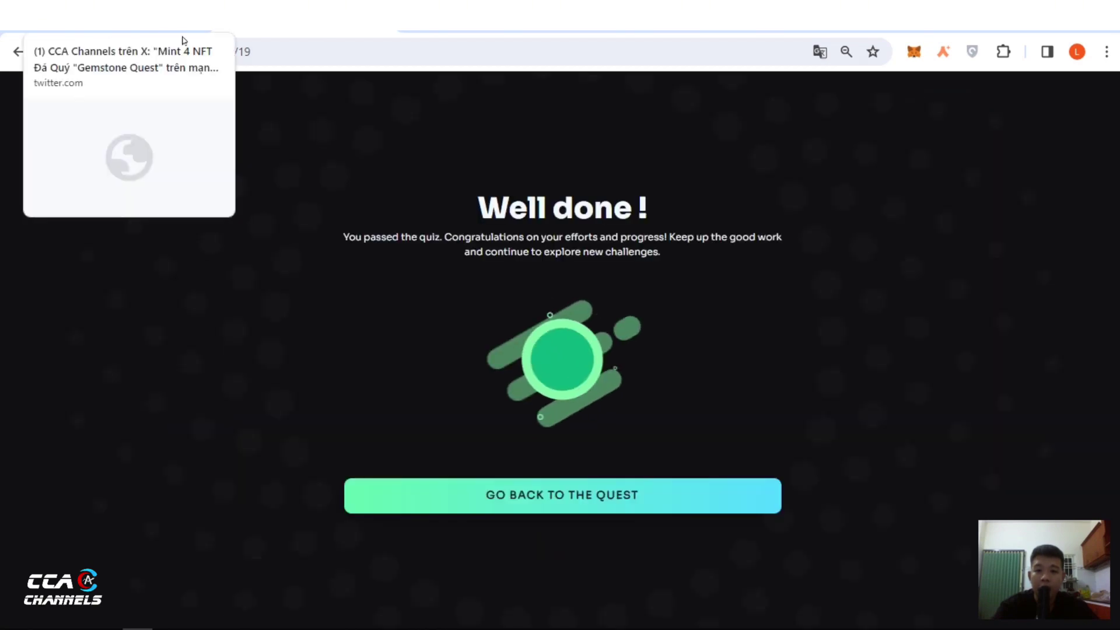
pyautogui.click(555, 494)
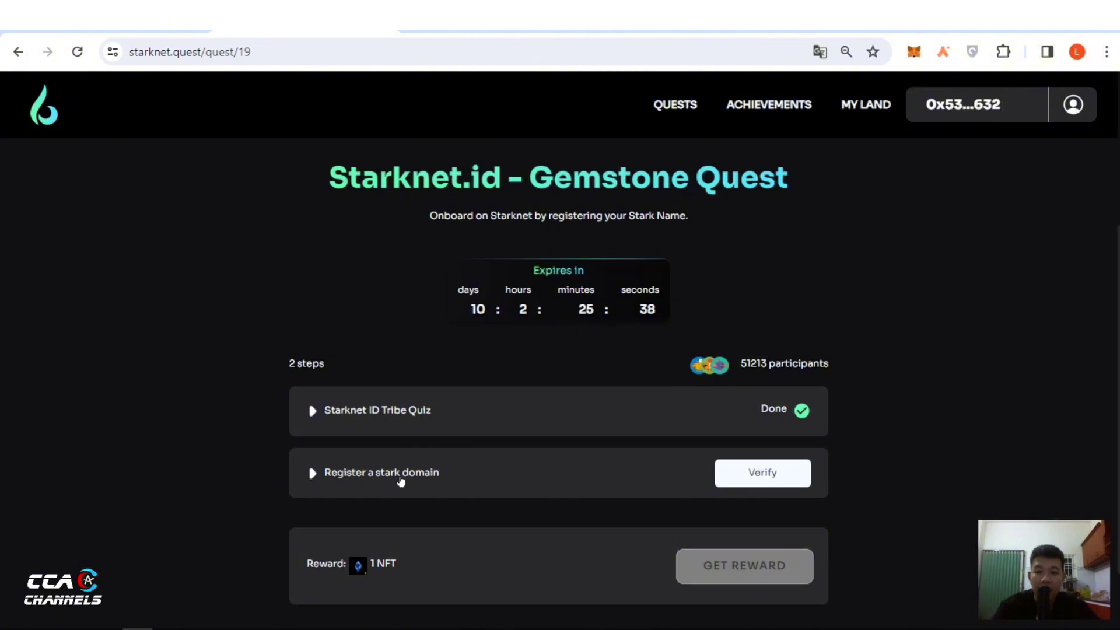
# - Expand the Register a stark domain task, open its domain registration site, and dismiss the translation prompt
pyautogui.scroll(-1, 405, 395)
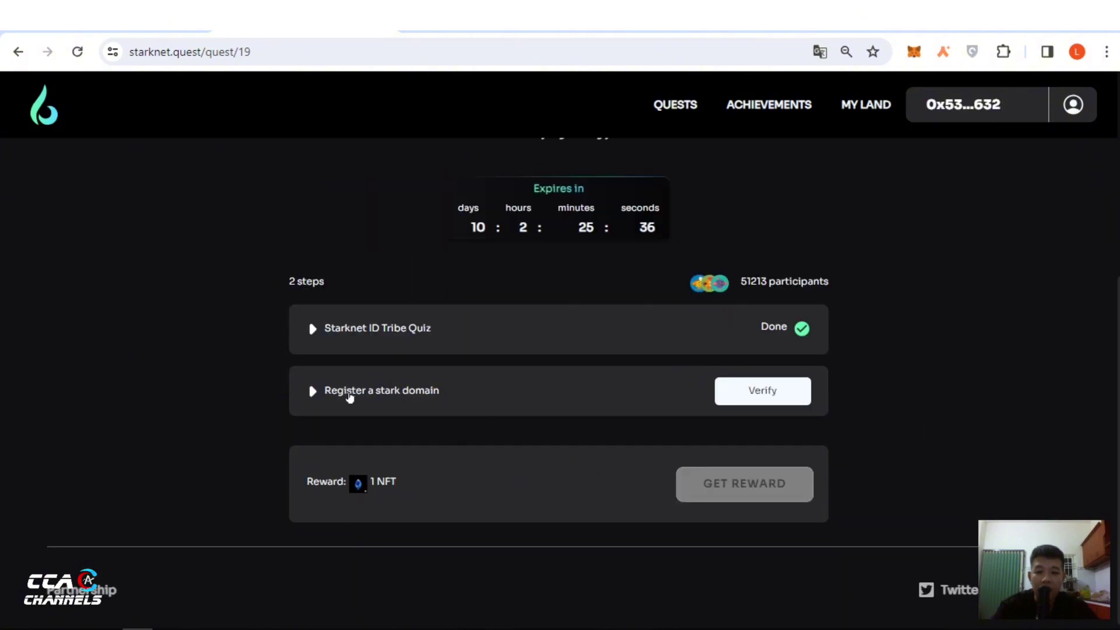
pyautogui.click(327, 392)
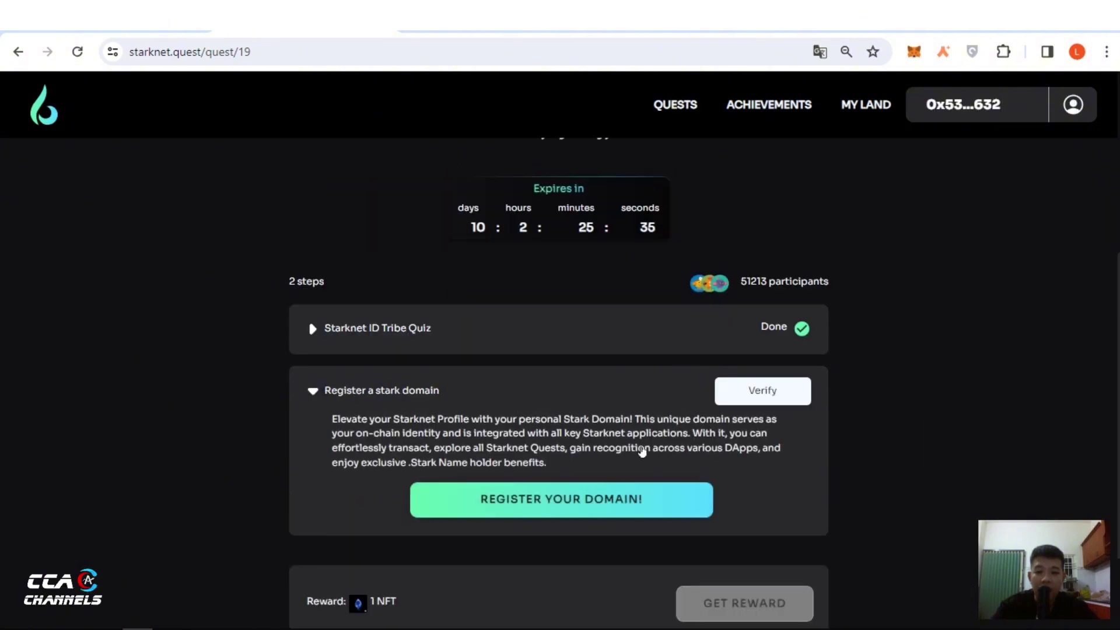
pyautogui.click(550, 501)
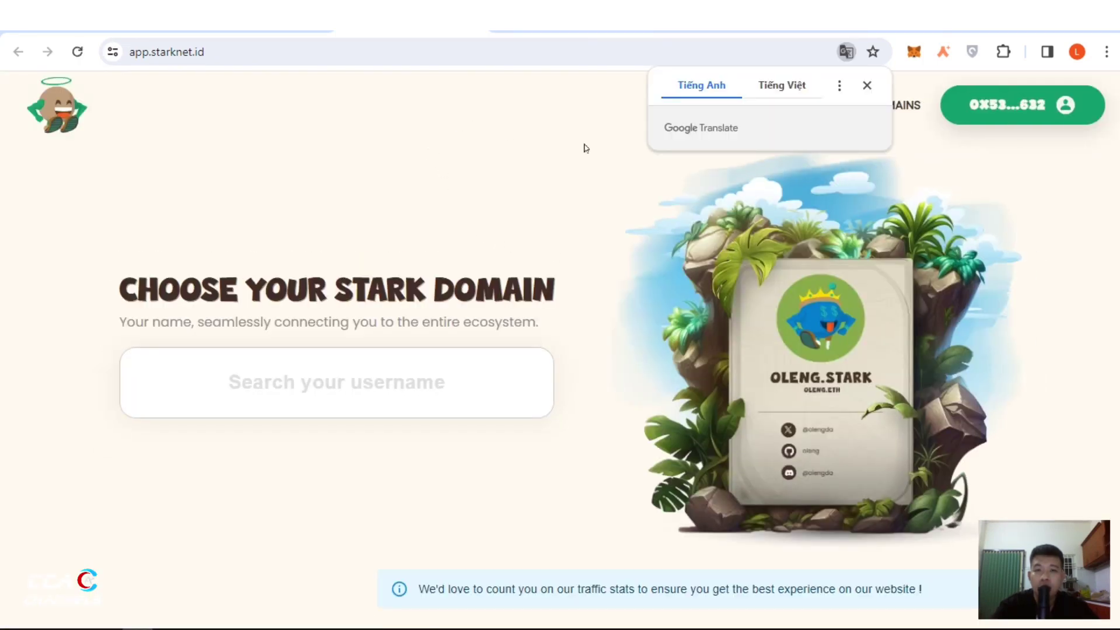
pyautogui.click(866, 86)
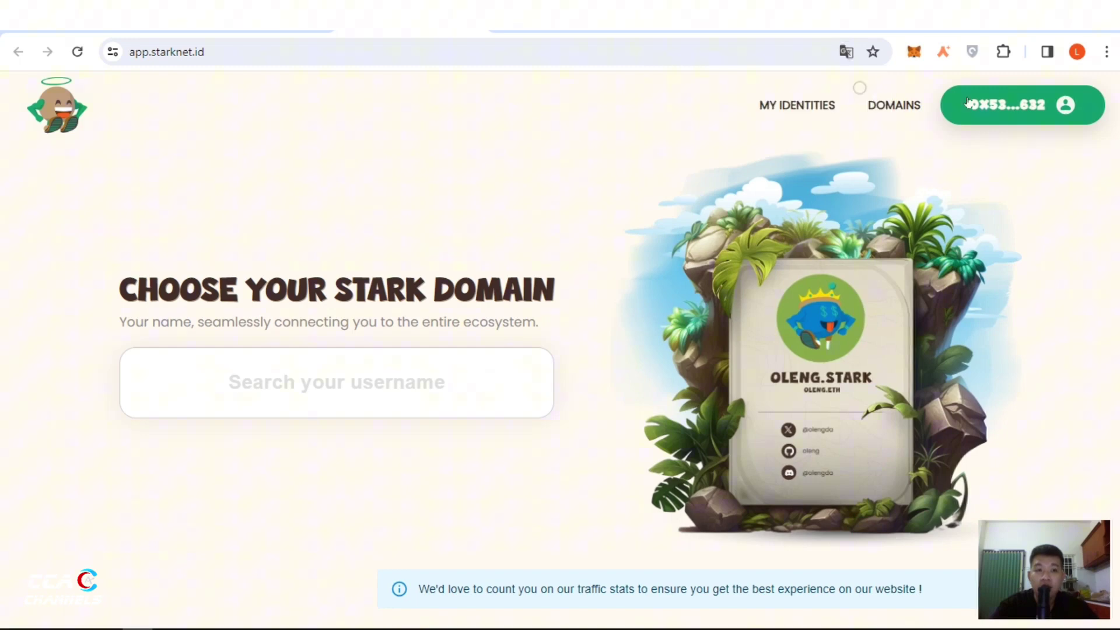
# - Disconnect the wallet from the Starknet.id site and reconnect it using Argent X
pyautogui.click(1021, 105)
pyautogui.click(436, 324)
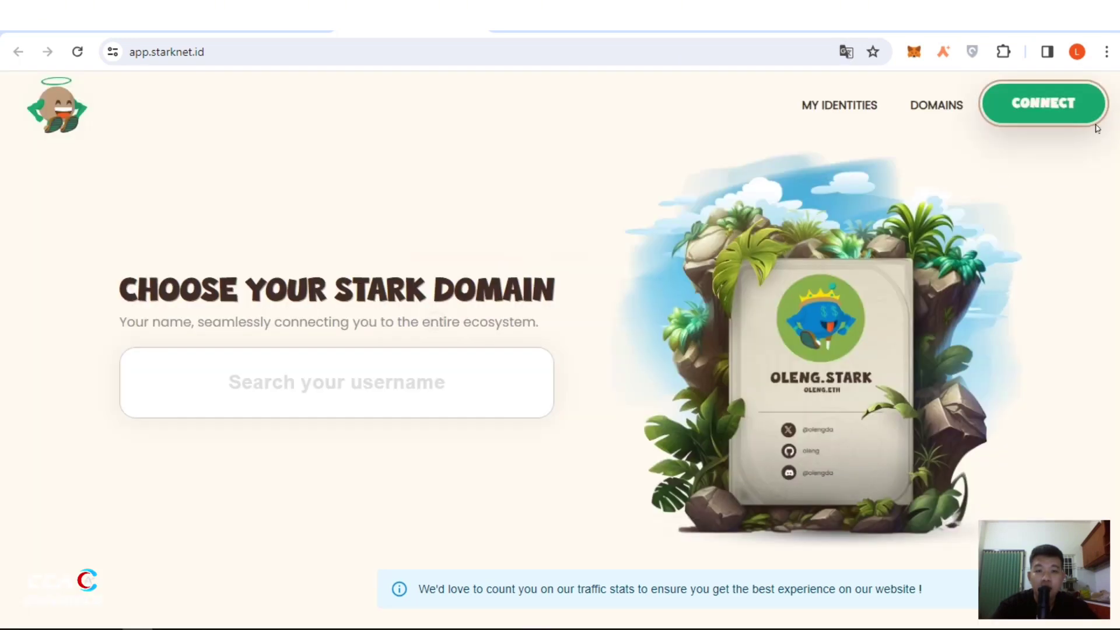
pyautogui.click(1039, 105)
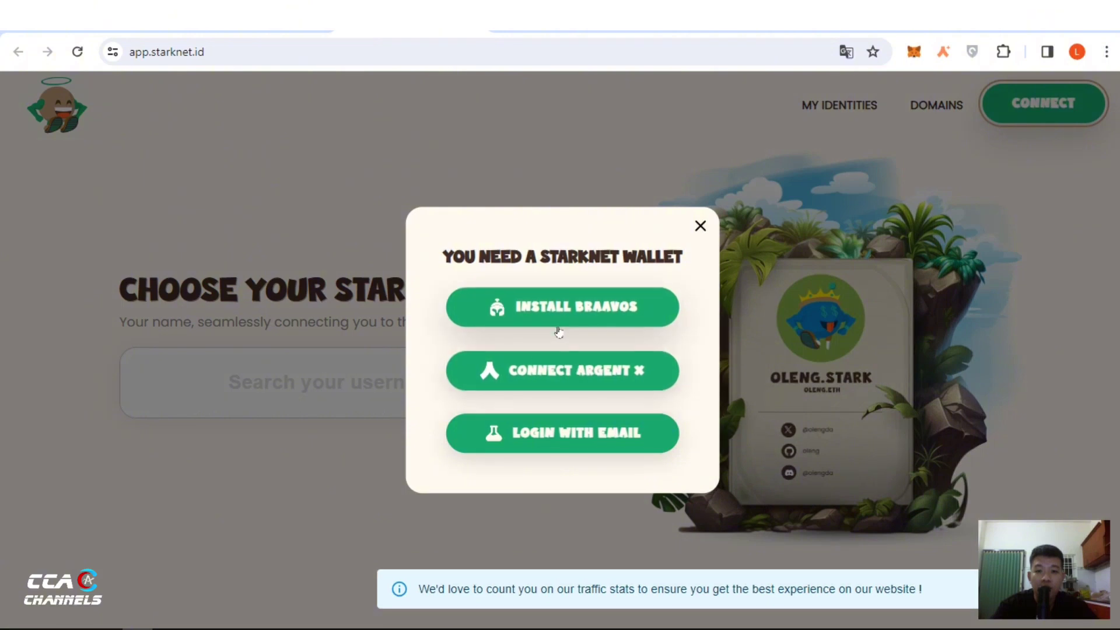
pyautogui.click(532, 378)
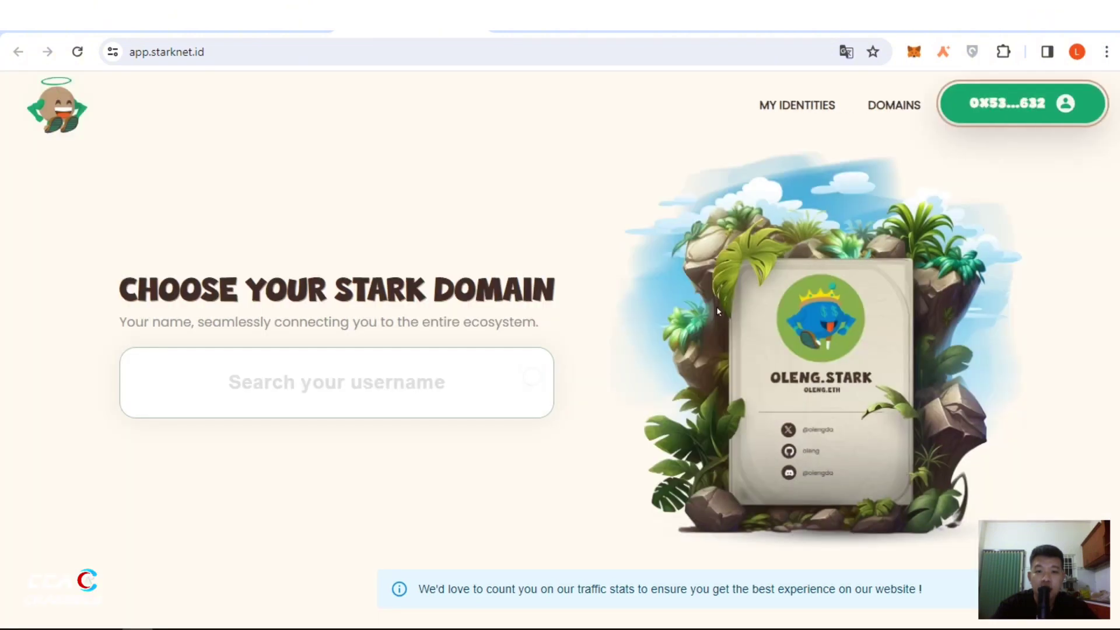
# - Search for the desired username as a stark domain and open the registration form for the available name
pyautogui.click(286, 392)
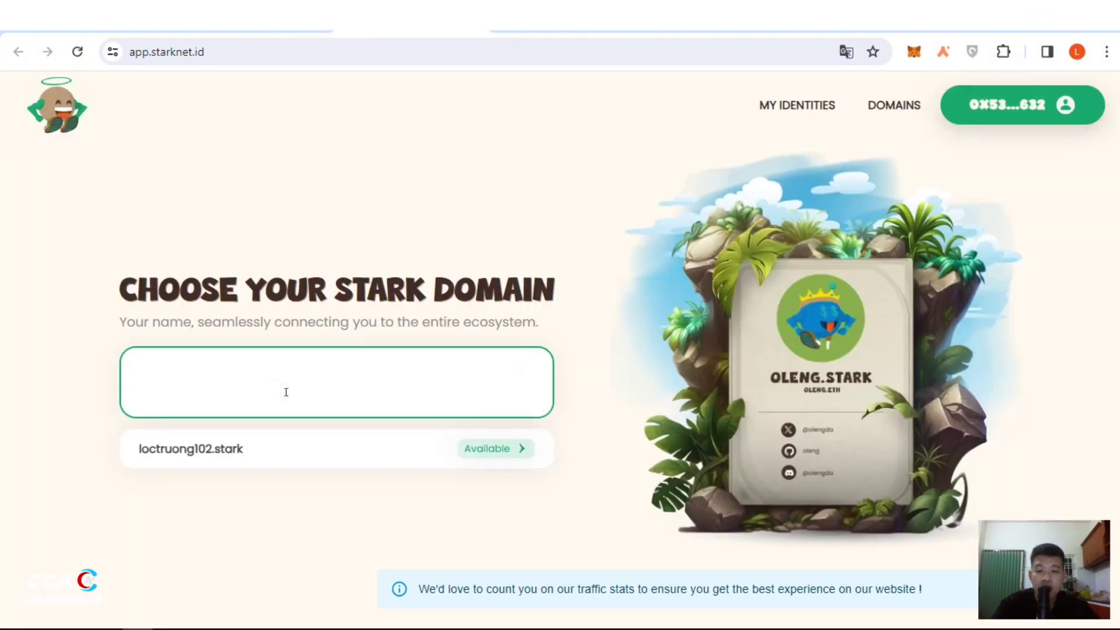
pyautogui.write('loctruong102')
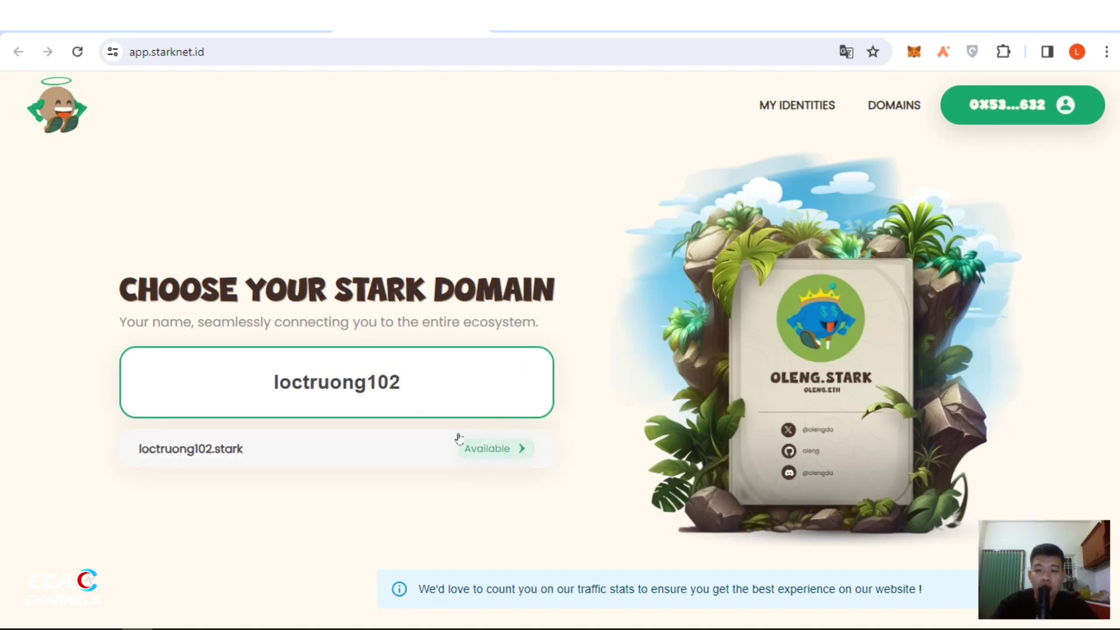
pyautogui.click(497, 449)
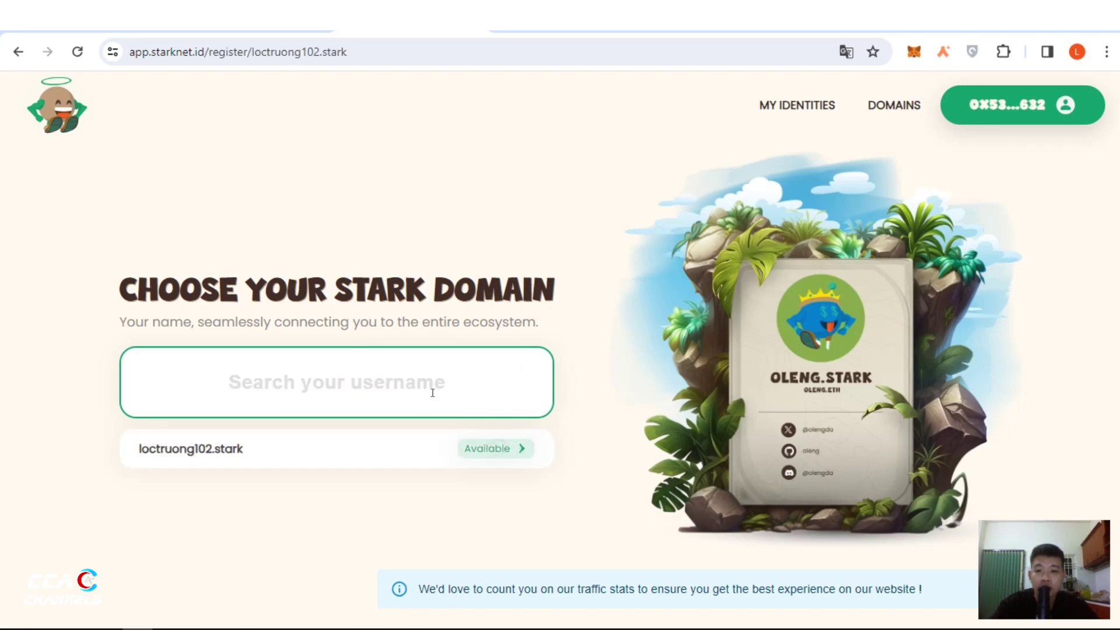
# - Fill in the registration form's email address with the saved suggestion, with No as the USA residence answer
pyautogui.scroll(-1, 543, 351)
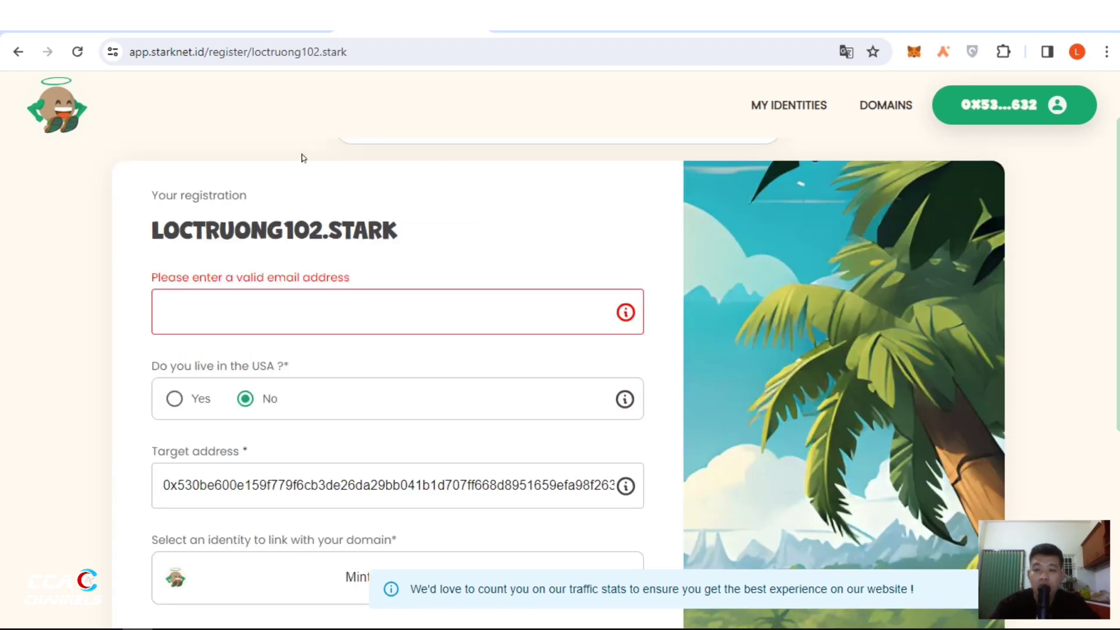
pyautogui.click(248, 295)
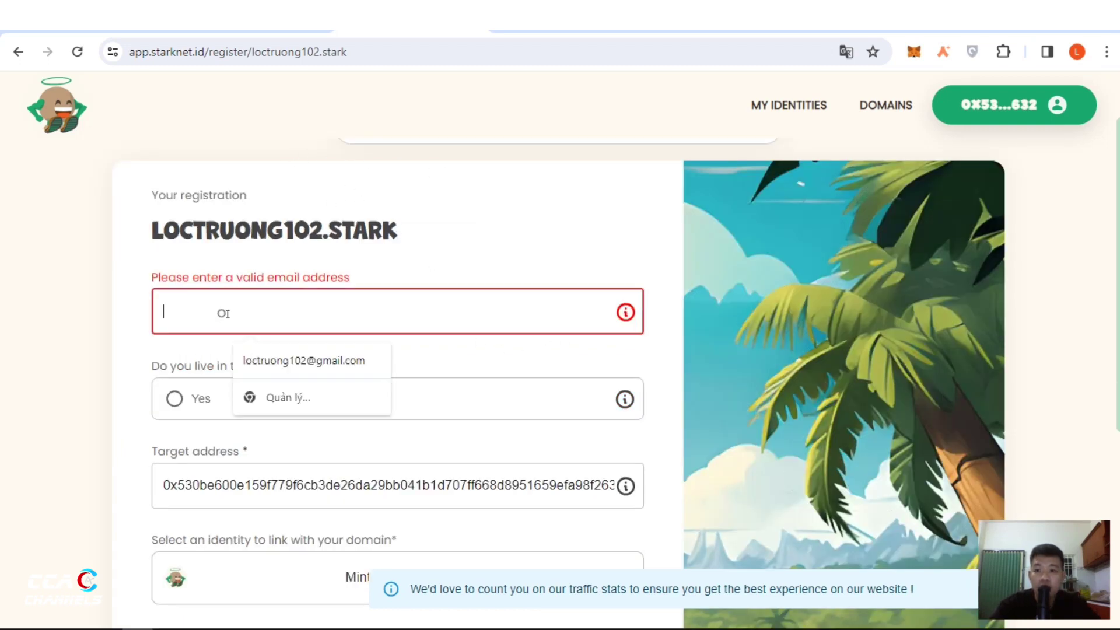
pyautogui.click(326, 364)
pyautogui.click(175, 397)
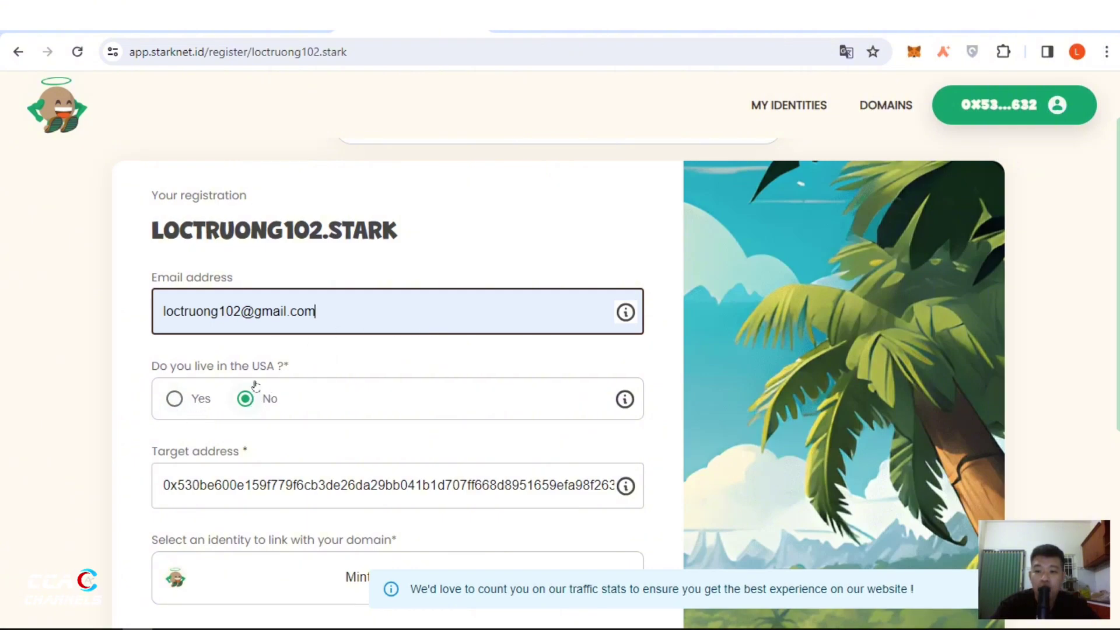
# - Review the target address, linked identity, registration period and total due for the domain, and close the registration page
pyautogui.scroll(-1, 202, 355)
pyautogui.scroll(-1, 282, 308)
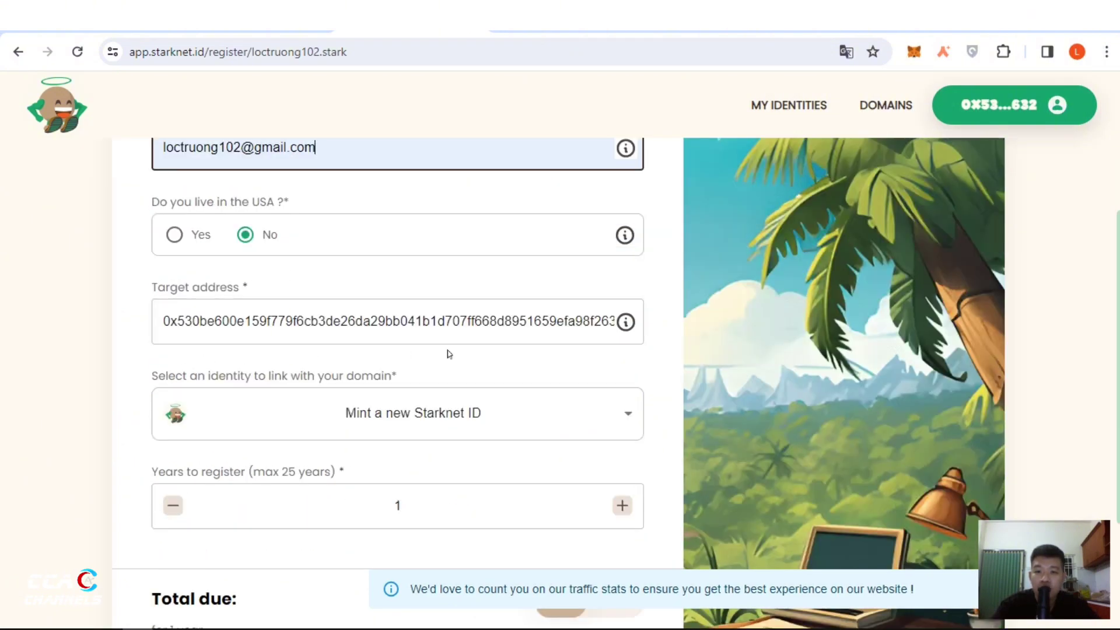
pyautogui.scroll(-1, 412, 350)
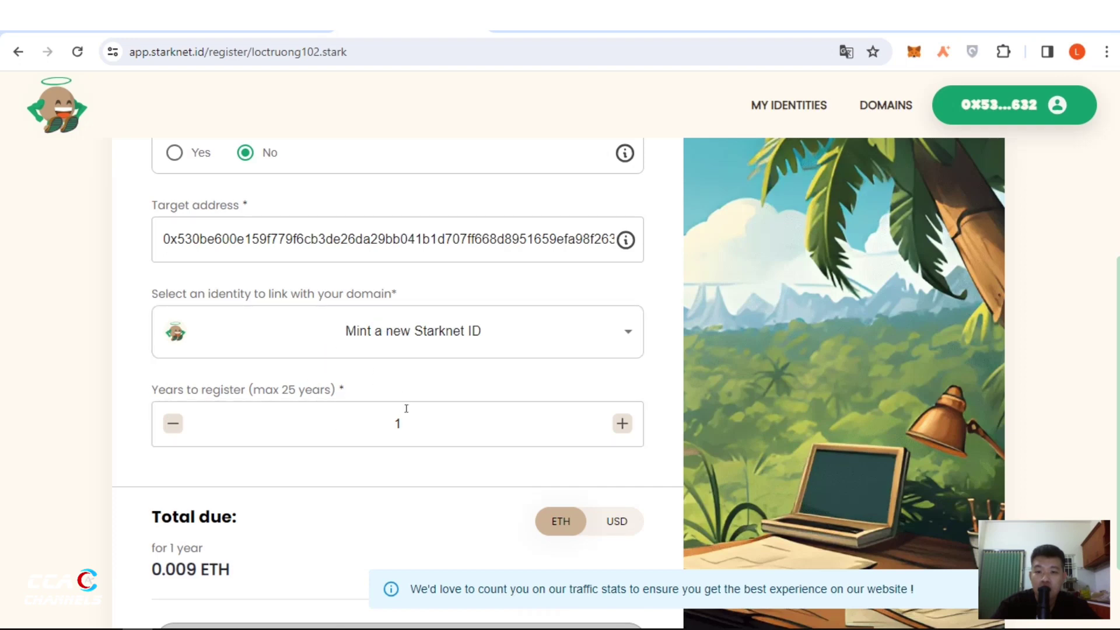
pyautogui.scroll(-1, 376, 442)
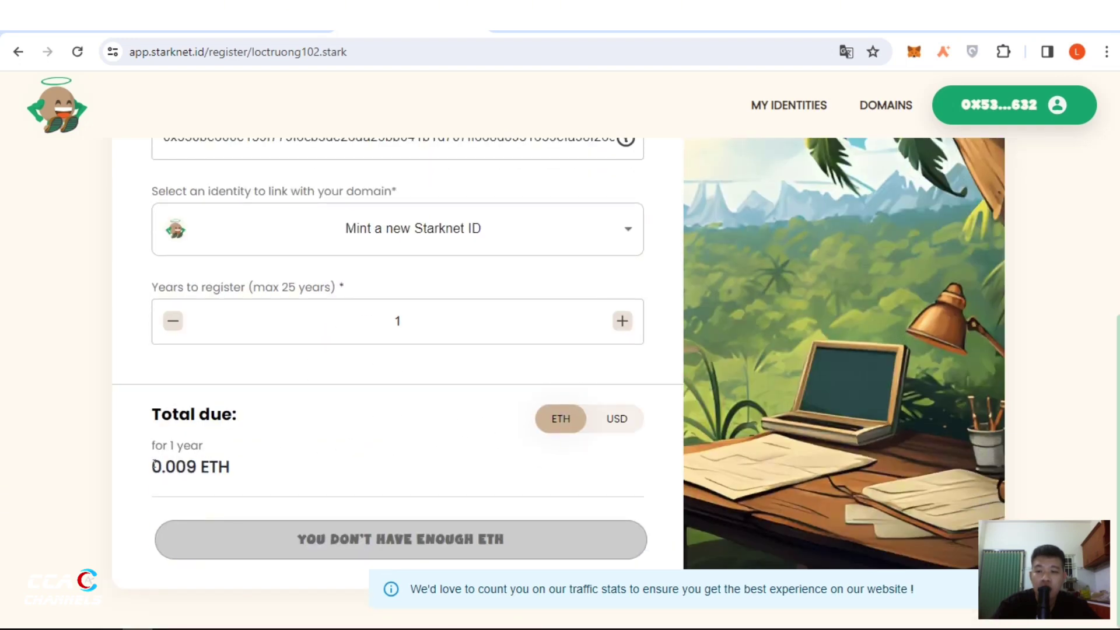
pyautogui.scroll(1, 426, 443)
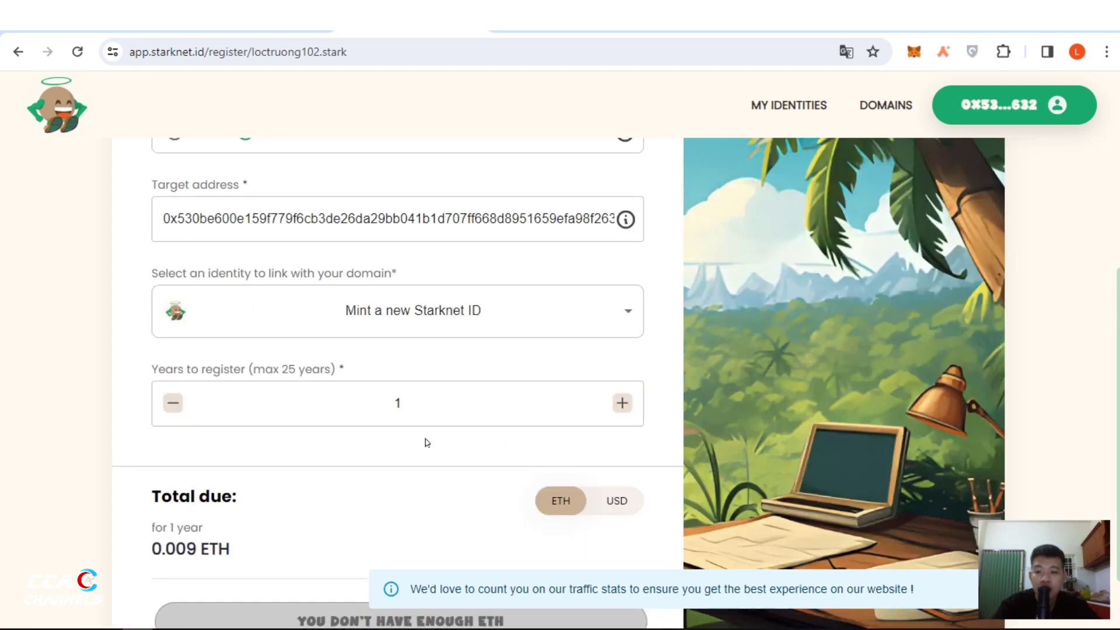
pyautogui.scroll(-1, 191, 511)
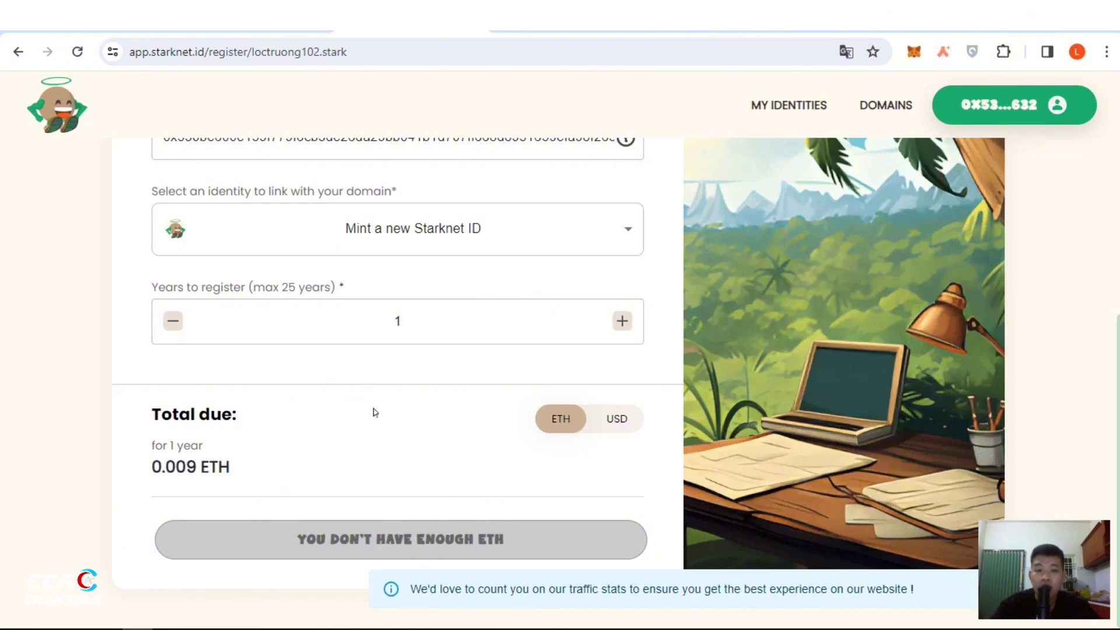
pyautogui.hotkey('ctrl', 'w')
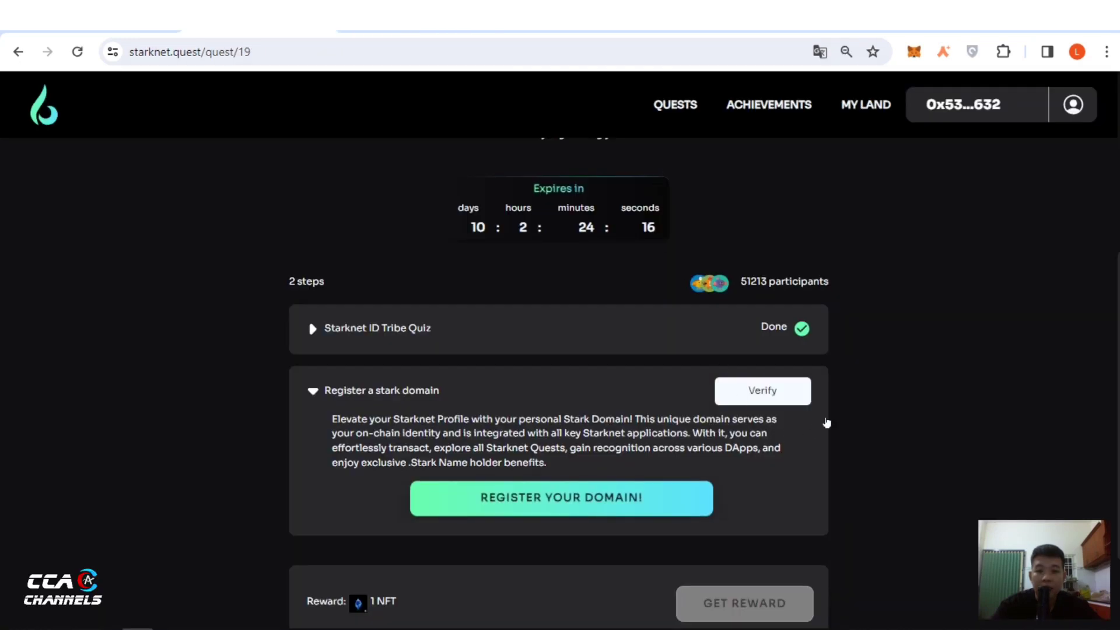
# - Check the Ethereum balance in the Argent X wallet from the quest page and close the wallet
pyautogui.scroll(-2, 825, 425)
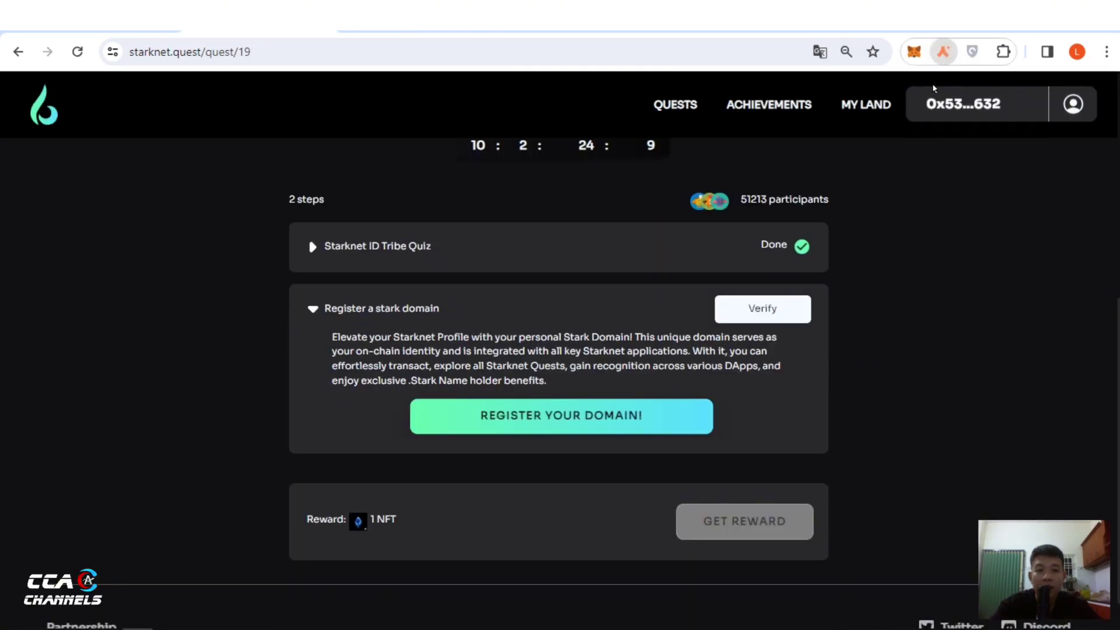
pyautogui.click(944, 52)
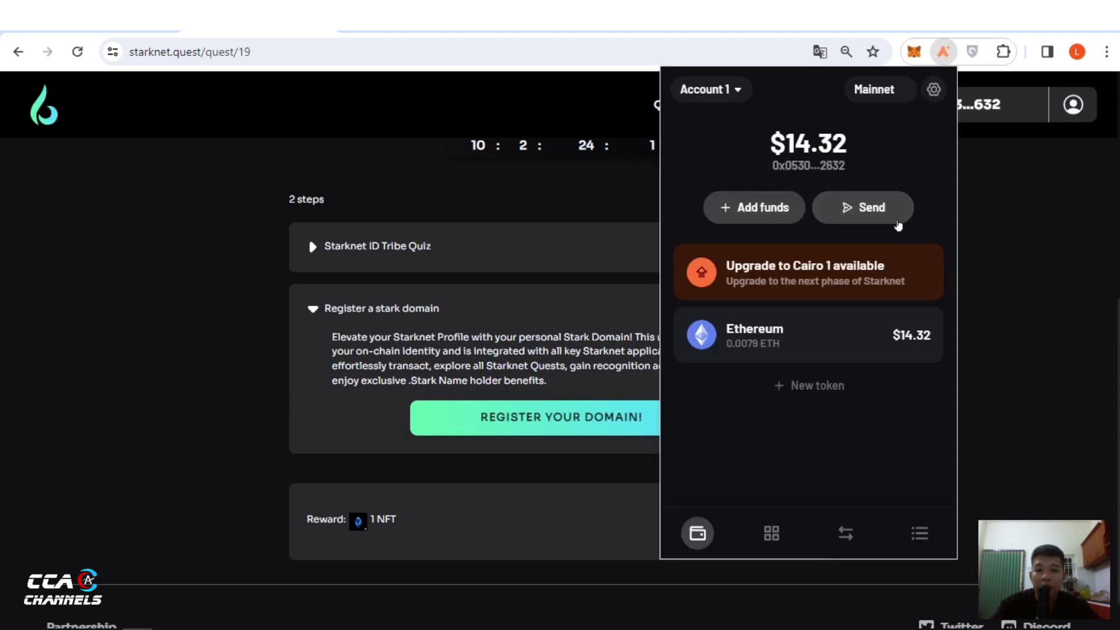
pyautogui.click(1032, 285)
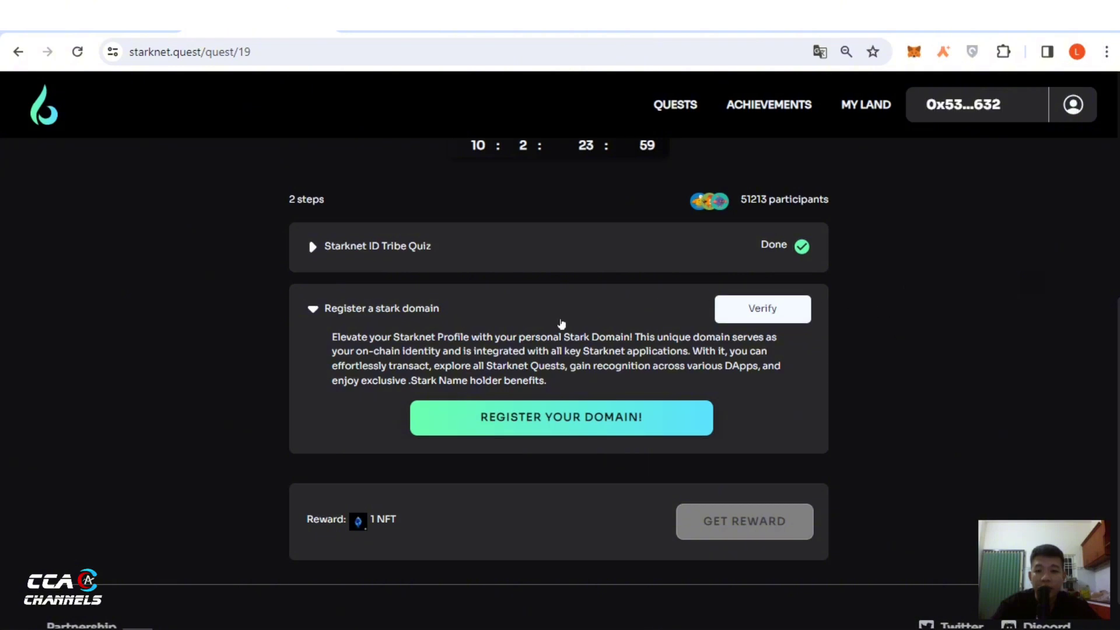
# - Collapse the Register a stark domain task and go back to the Hi, Starks quests overview
pyautogui.click(313, 308)
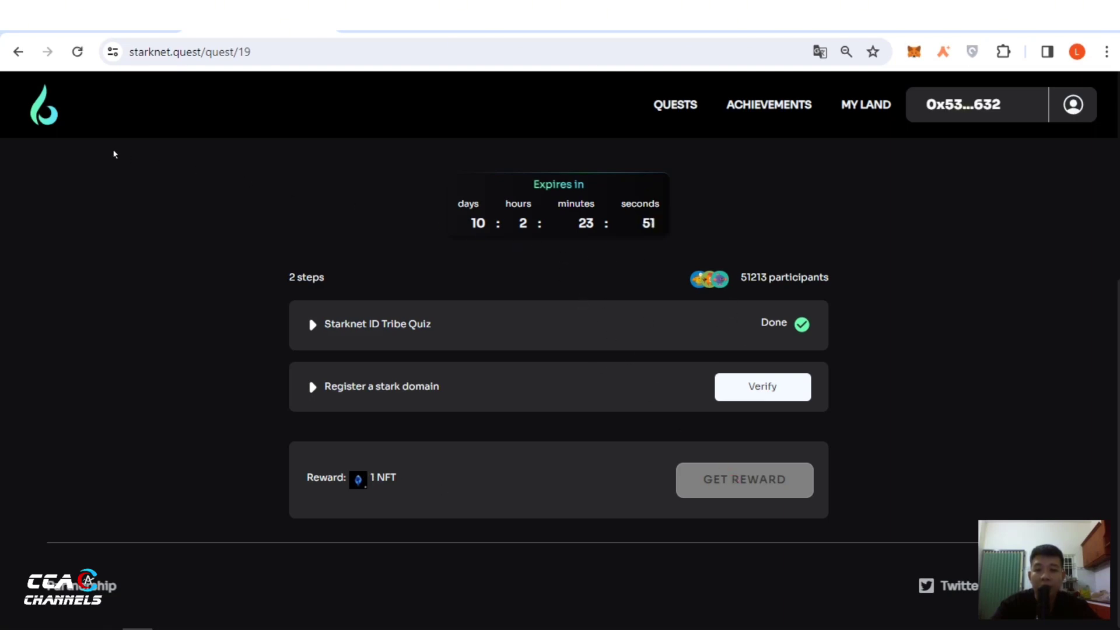
pyautogui.scroll(5, 129, 212)
pyautogui.click(60, 146)
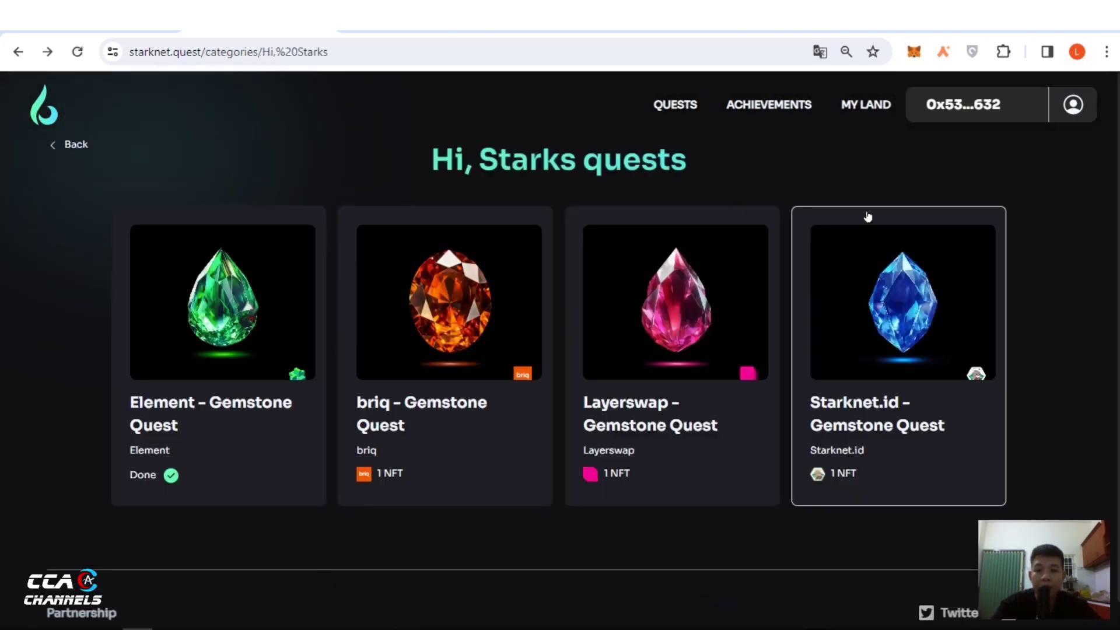
# - Open the Element - Gemstone Quest page and check its expiry countdown alongside the computer's date and time
pyautogui.click(238, 309)
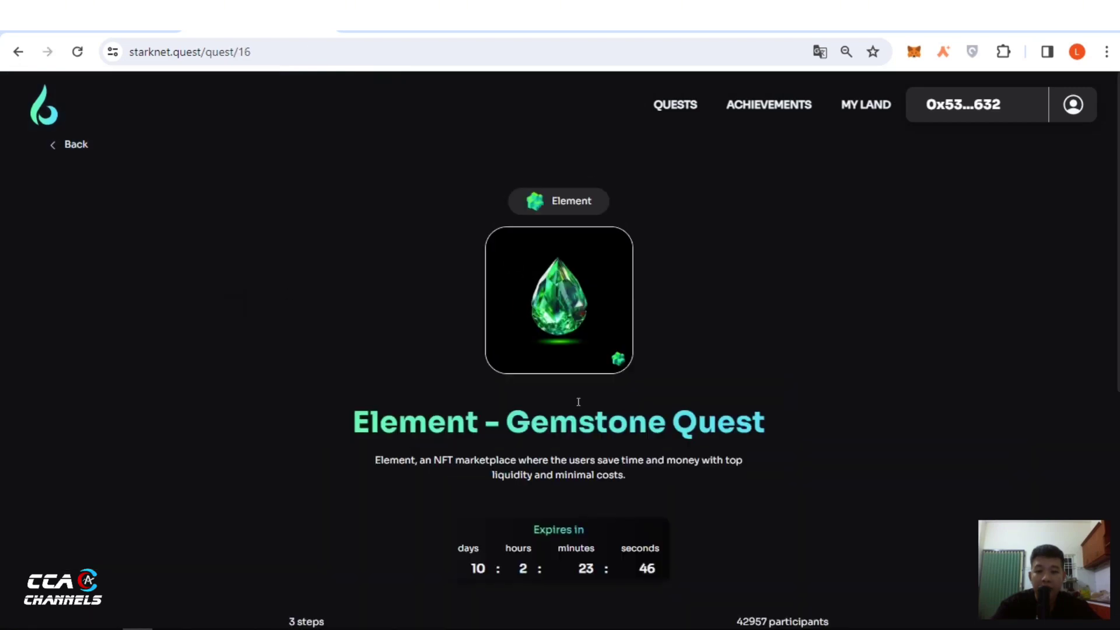
pyautogui.scroll(-1, 510, 500)
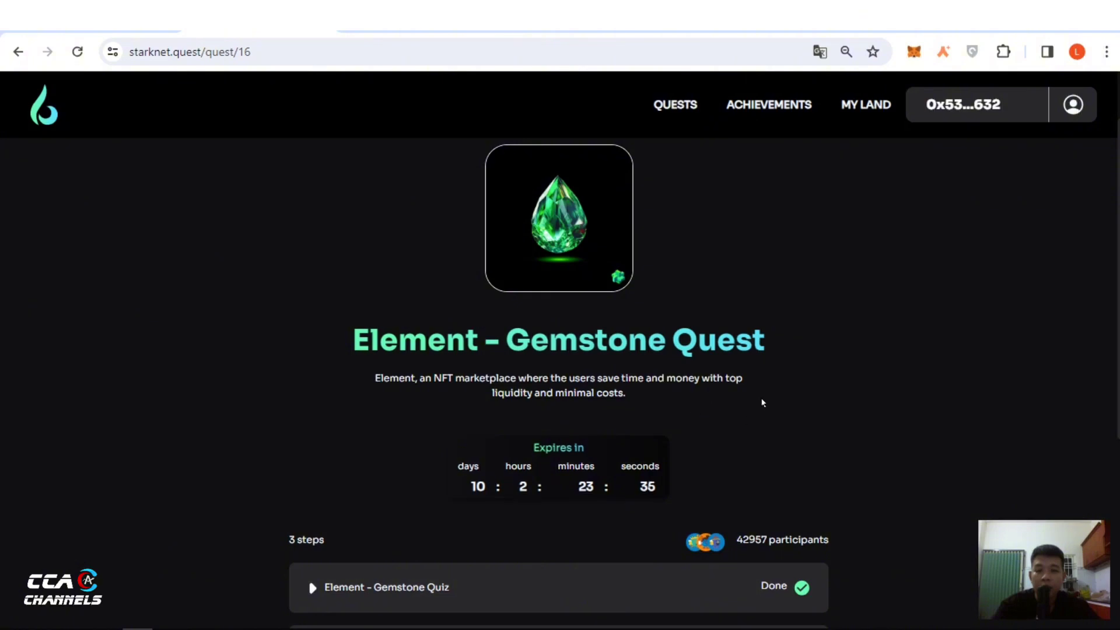
pyautogui.moveTo(997, 625)
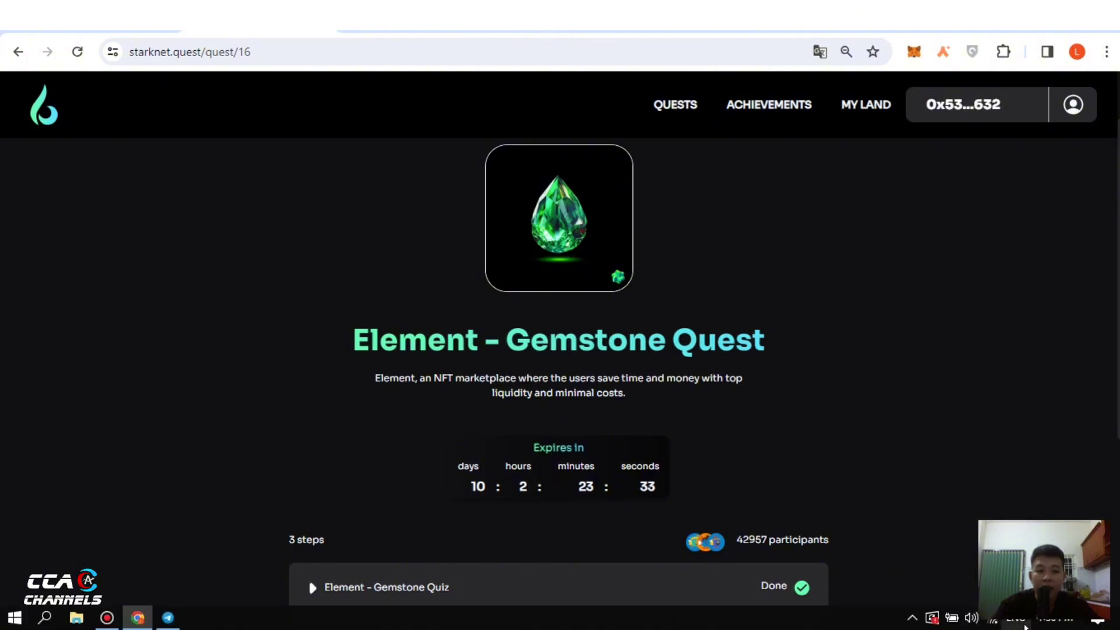
pyautogui.click(1050, 619)
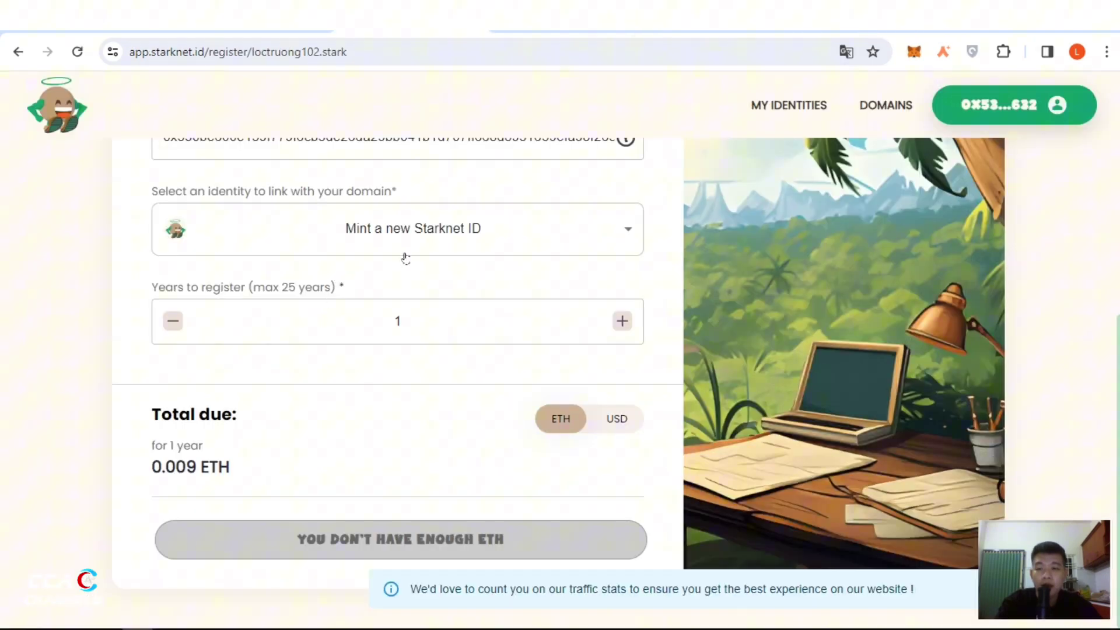
# - Review the stark domain registration details and total due, and check the Ethereum to Starknet transfer form on Layerswap
pyautogui.scroll(6, 417, 248)
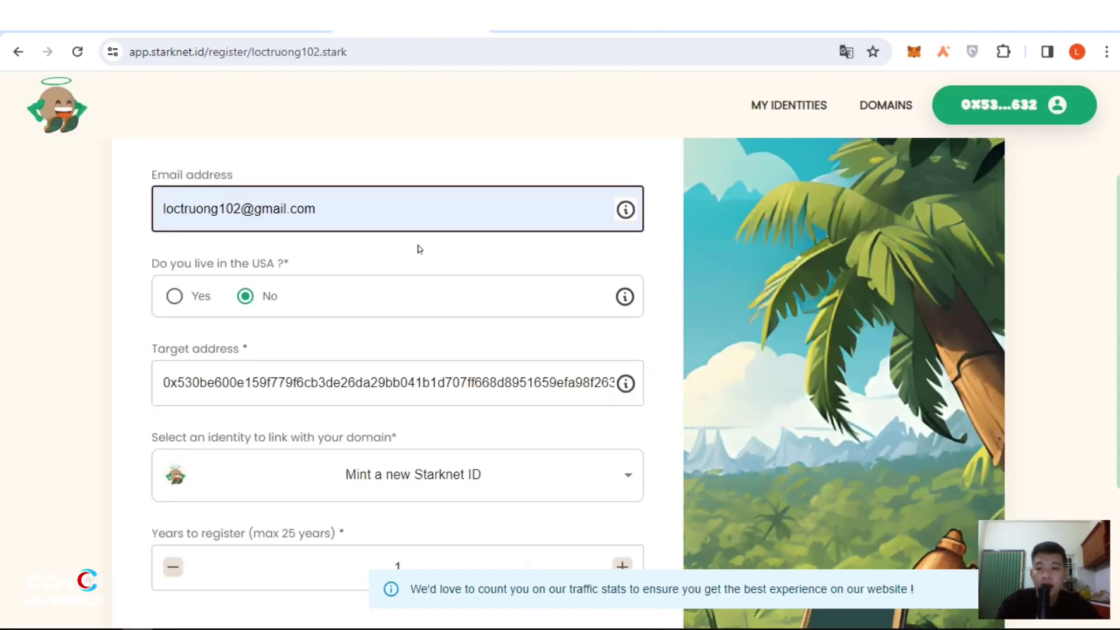
pyautogui.scroll(-4, 491, 250)
pyautogui.scroll(-2, 491, 246)
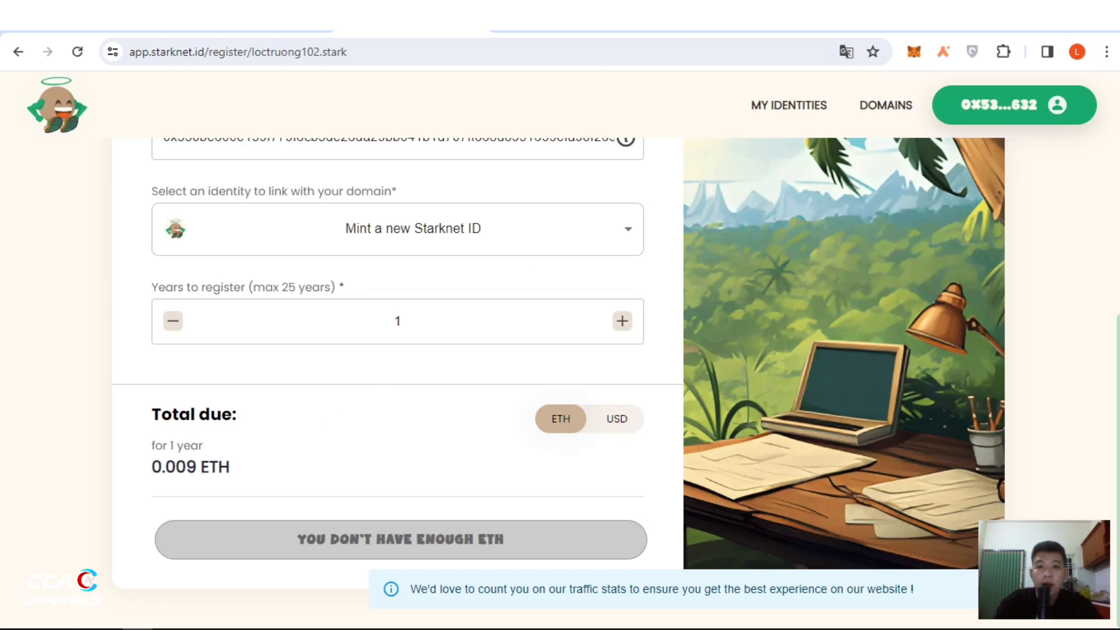
pyautogui.click(563, 15)
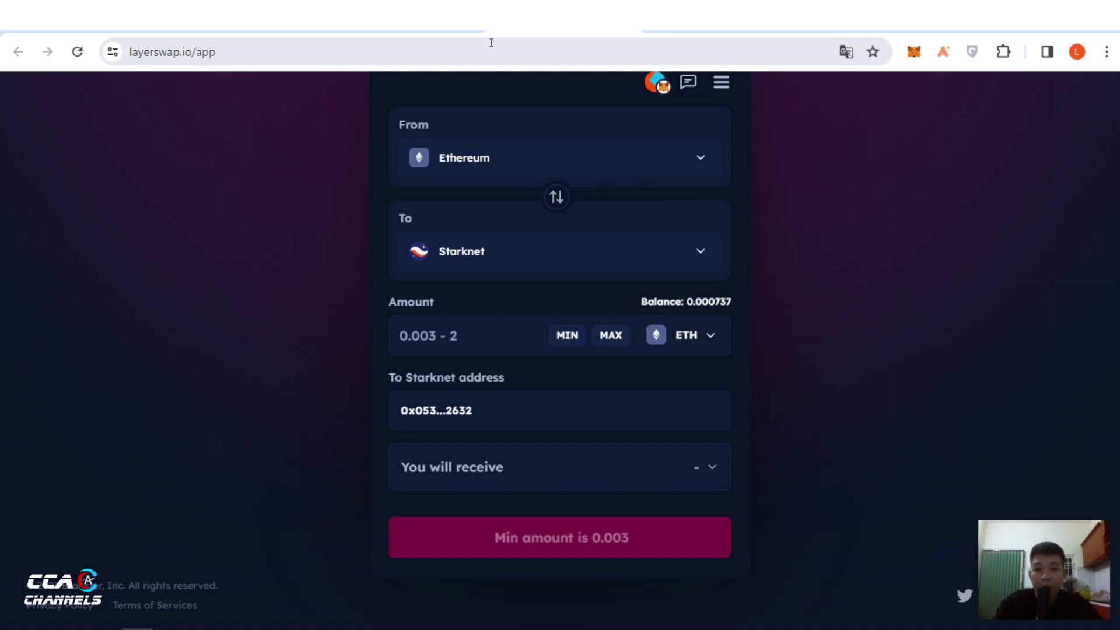
pyautogui.hotkey('ctrl', 'shift', 'Tab')
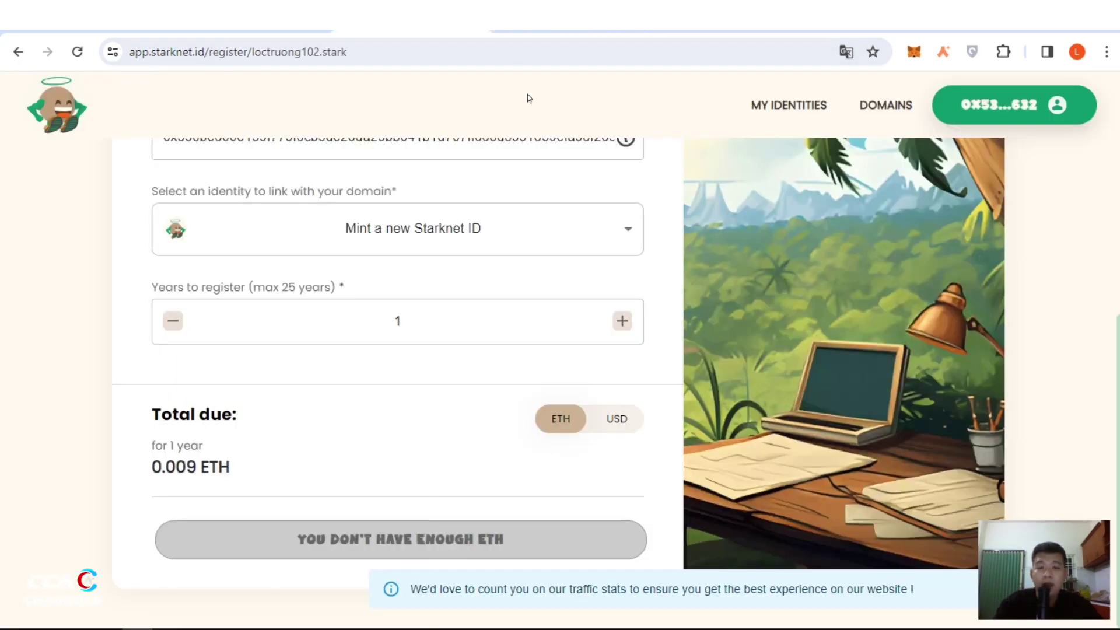
# - Recheck the upper fields of the stark domain registration form and return to the Hi, Starks quests overview
pyautogui.scroll(3, 647, 198)
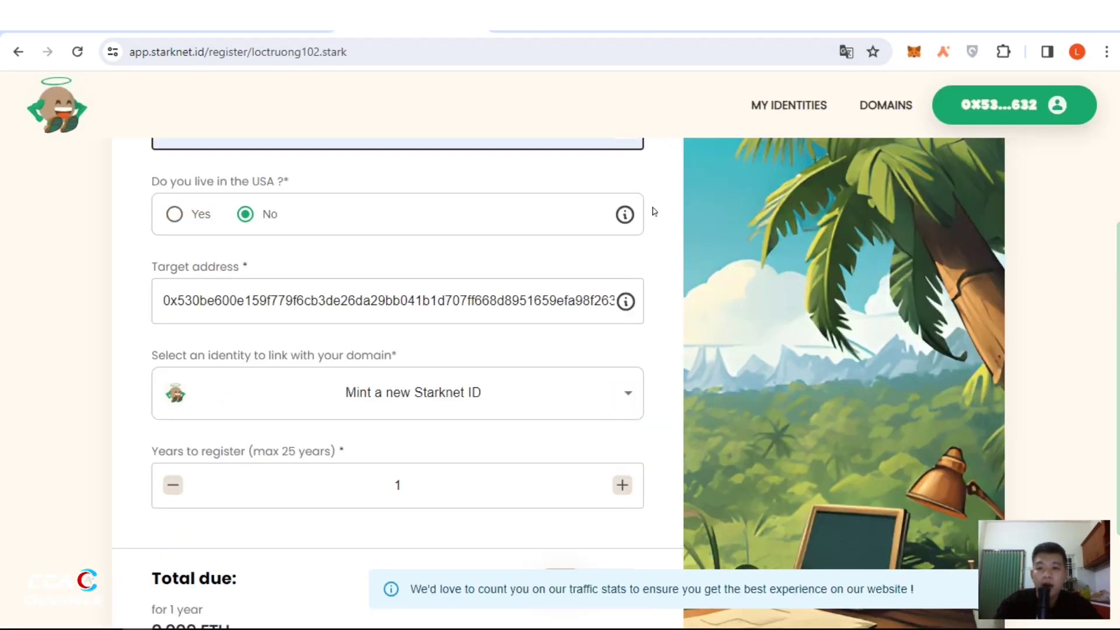
pyautogui.scroll(4, 650, 216)
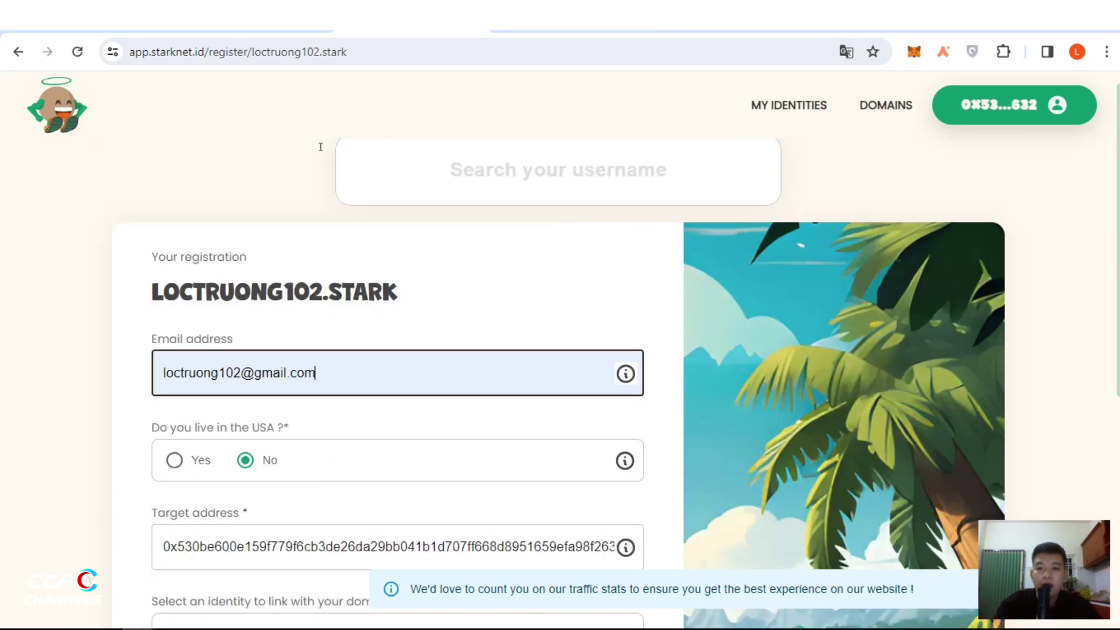
pyautogui.hotkey('ctrl', 'shift', 'Tab')
pyautogui.hotkey('alt', 'Left')
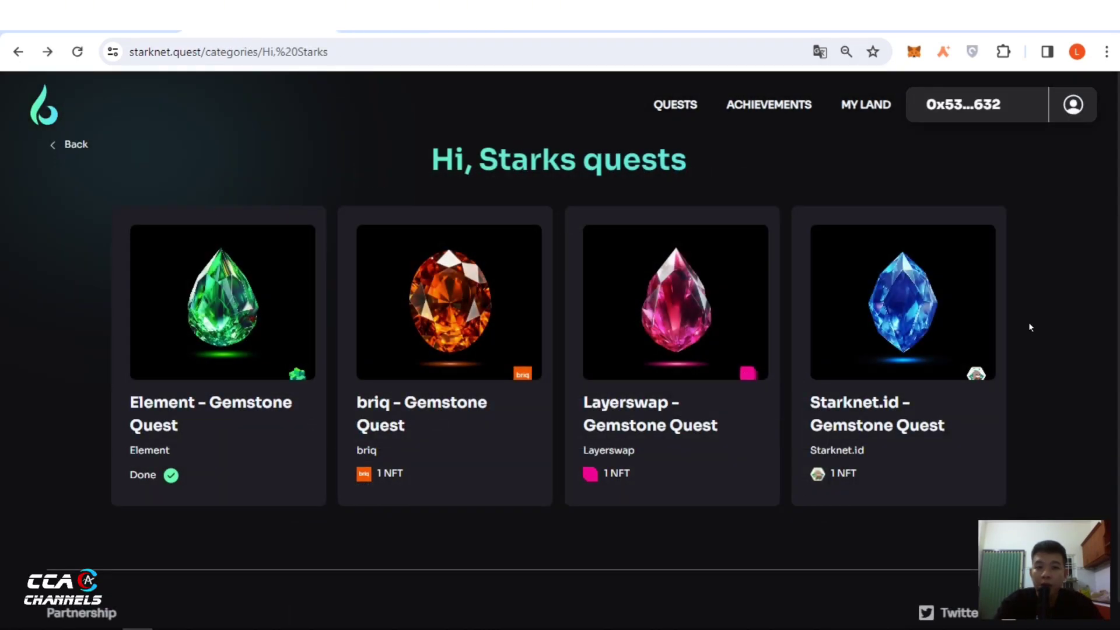
# - Revisit the briq purchase dialog in the builder and the beginning of the CCA Channels Gemstone Quest post on X
pyautogui.hotkey('ctrl', 'shift', 'Tab')
pyautogui.scroll(10, 391, 302)
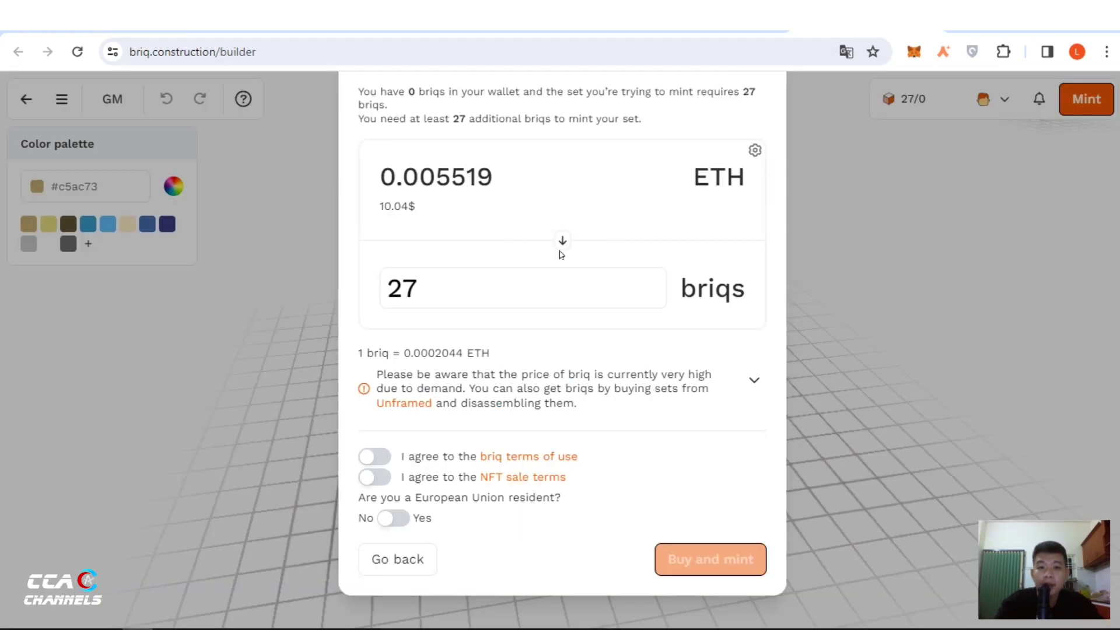
pyautogui.scroll(2, 561, 255)
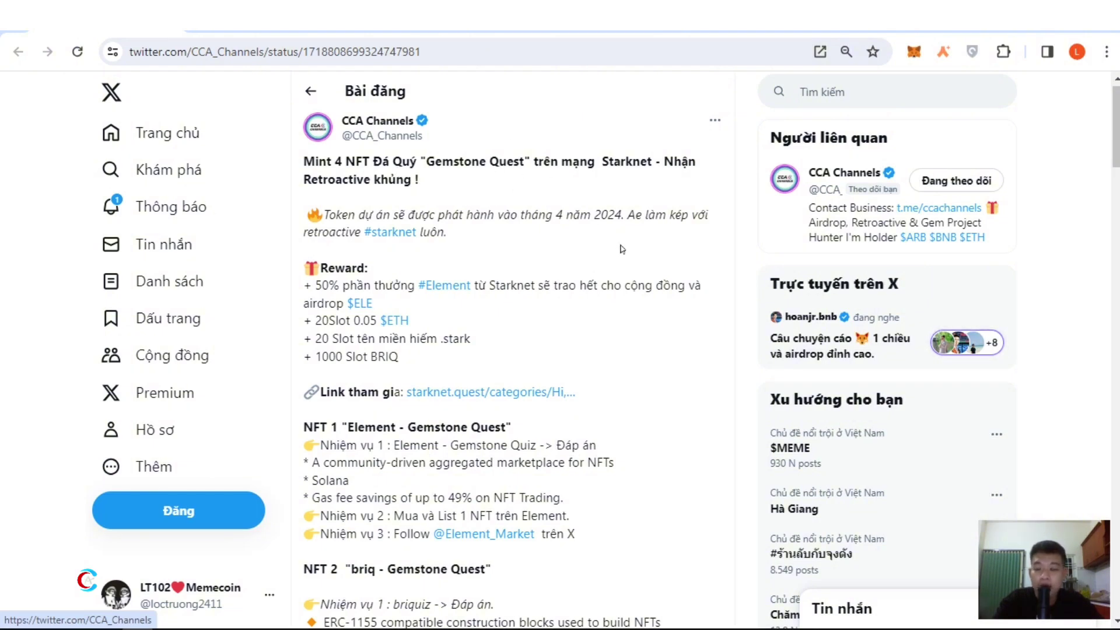
pyautogui.scroll(1, 622, 249)
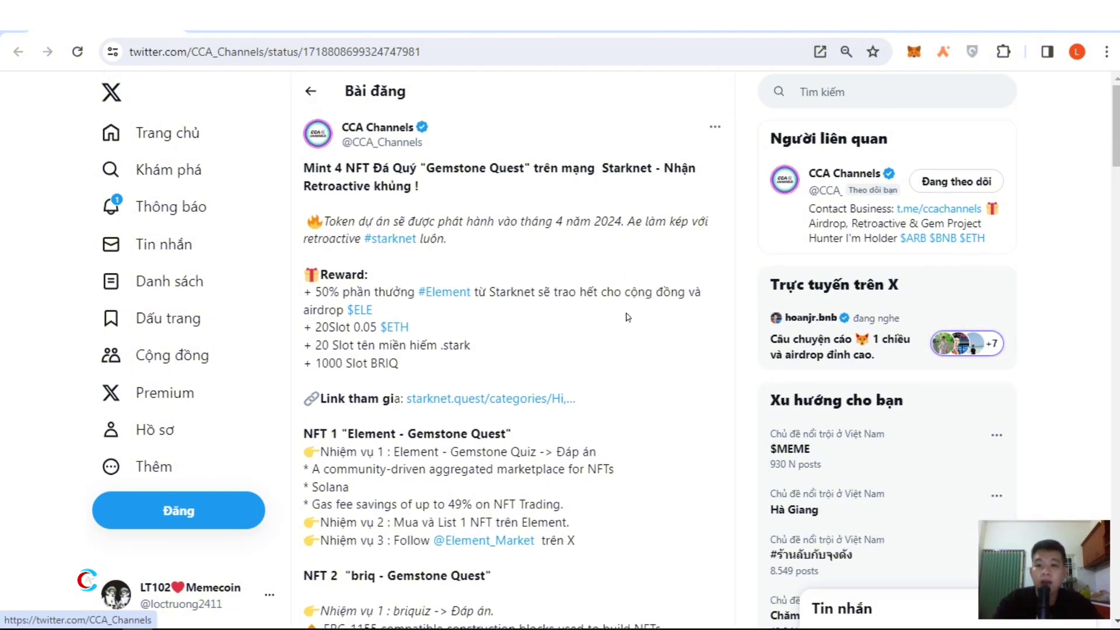